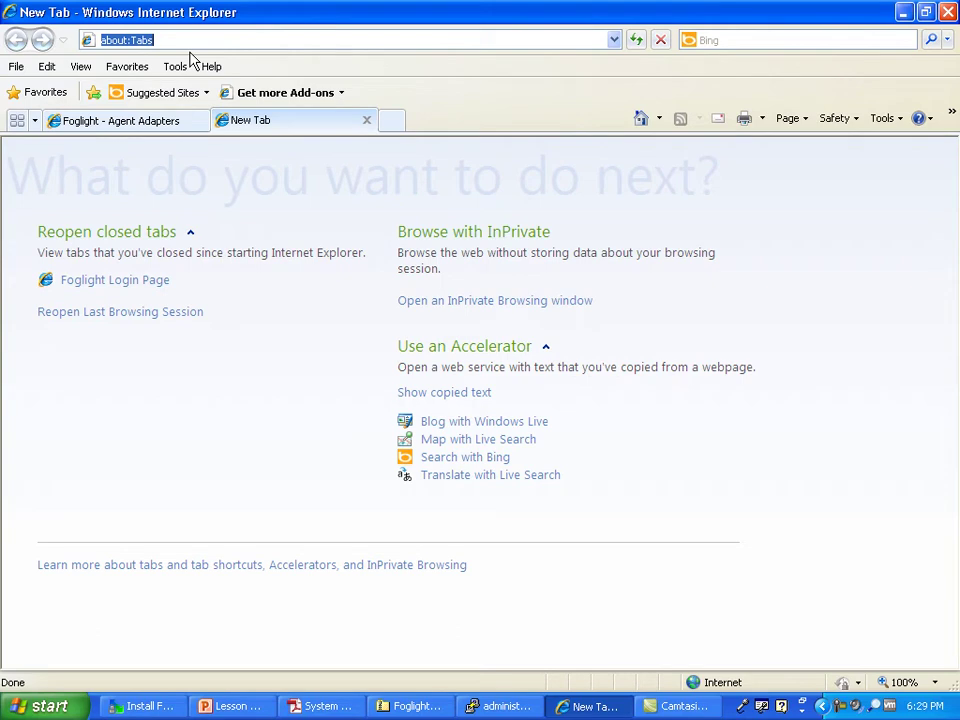
Step: Close the blank New Tab to get back to the Agent Adapters dashboard with the FglAM and XML-HTTP adapters
click(366, 120)
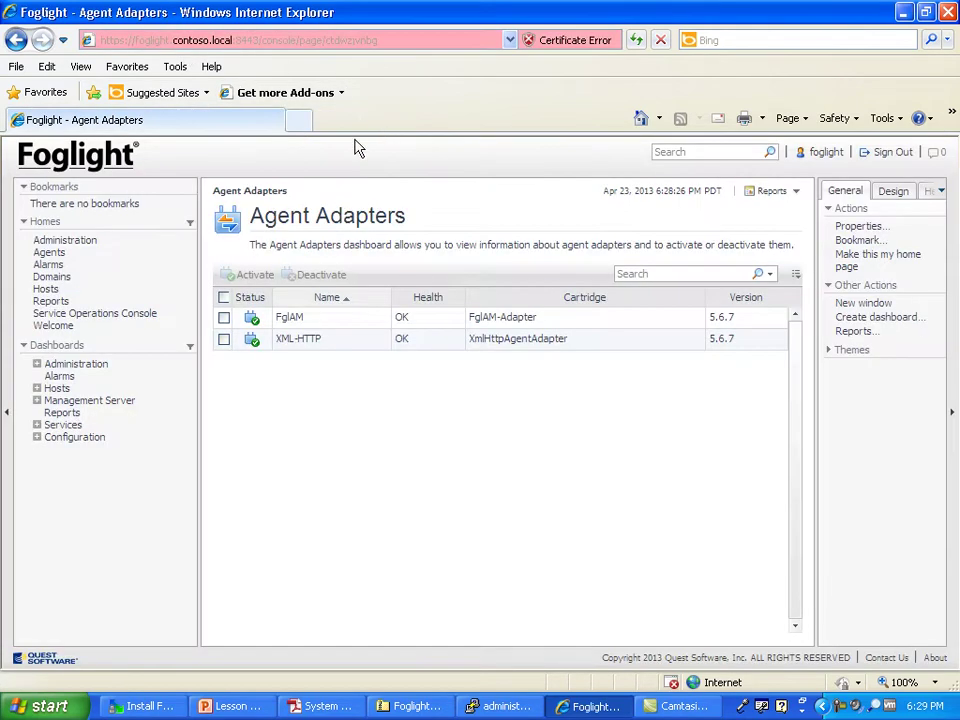
click(208, 42)
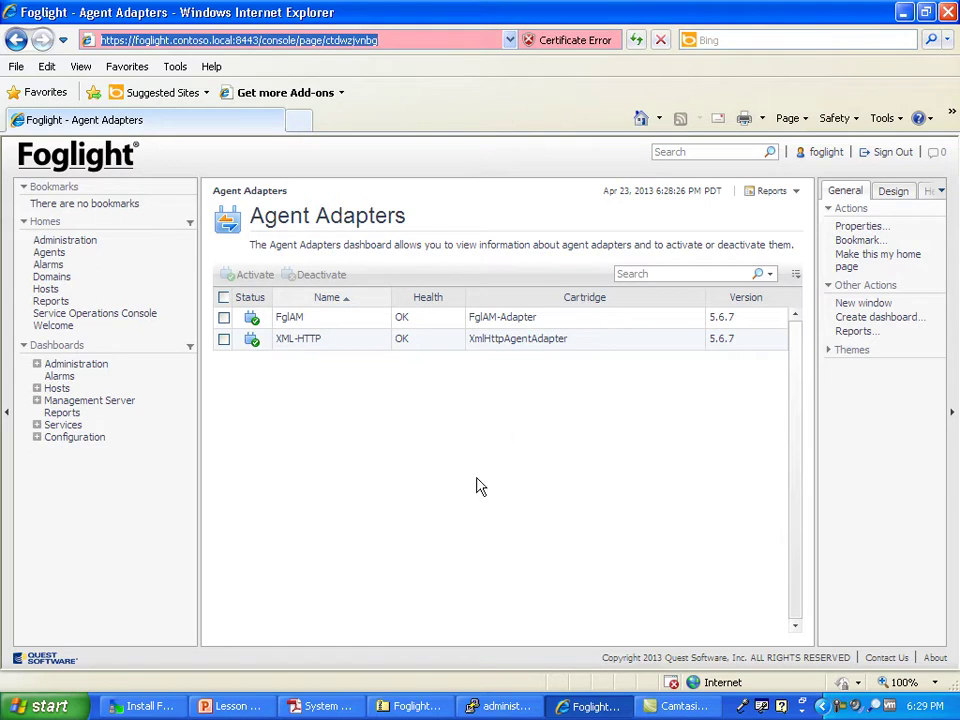
click(283, 479)
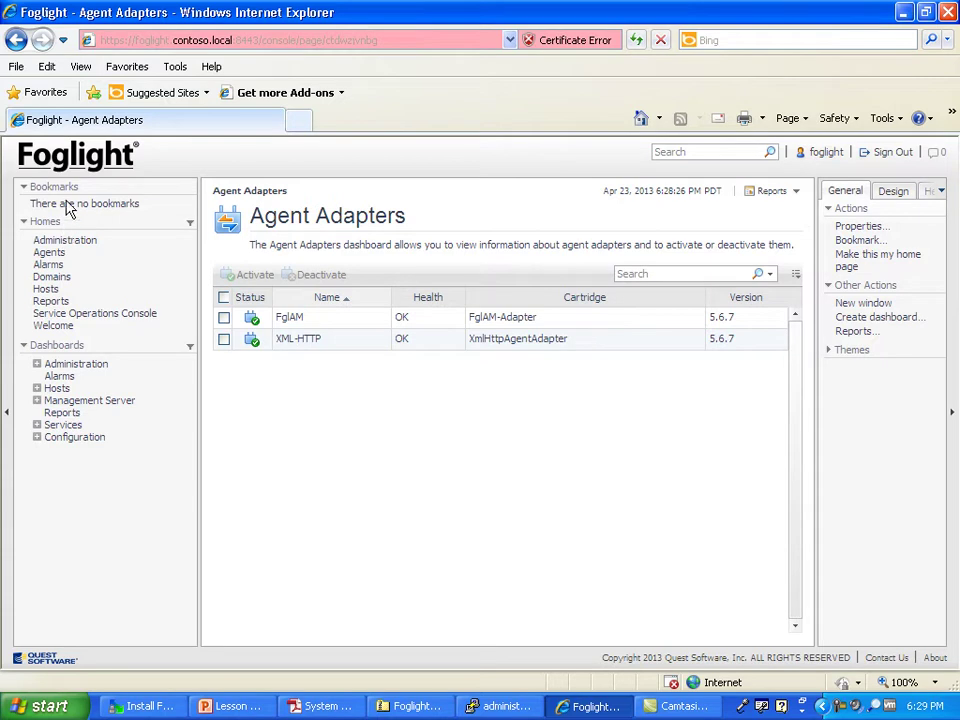
Step: Open the Administration dashboard and mark the Status, Hosts Running Agents, Support Bundles and Adapters links in red
click(72, 241)
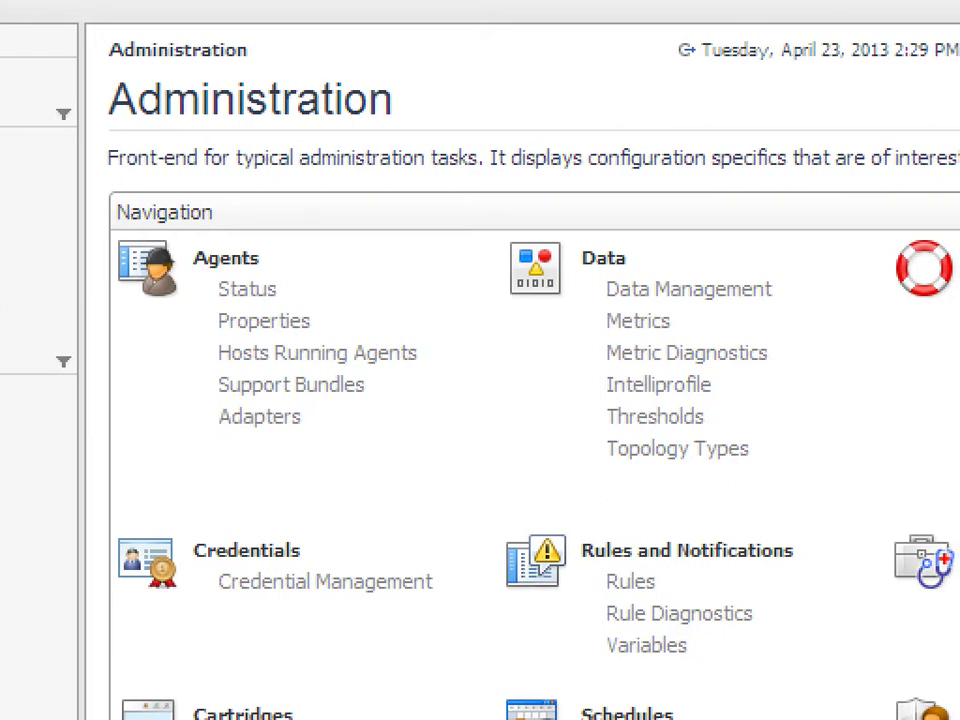
drag(191, 283, 222, 292)
drag(205, 341, 228, 334)
mouse_move(168, 357)
mouse_down()
mouse_move(218, 348)
mouse_move(210, 381)
mouse_up()
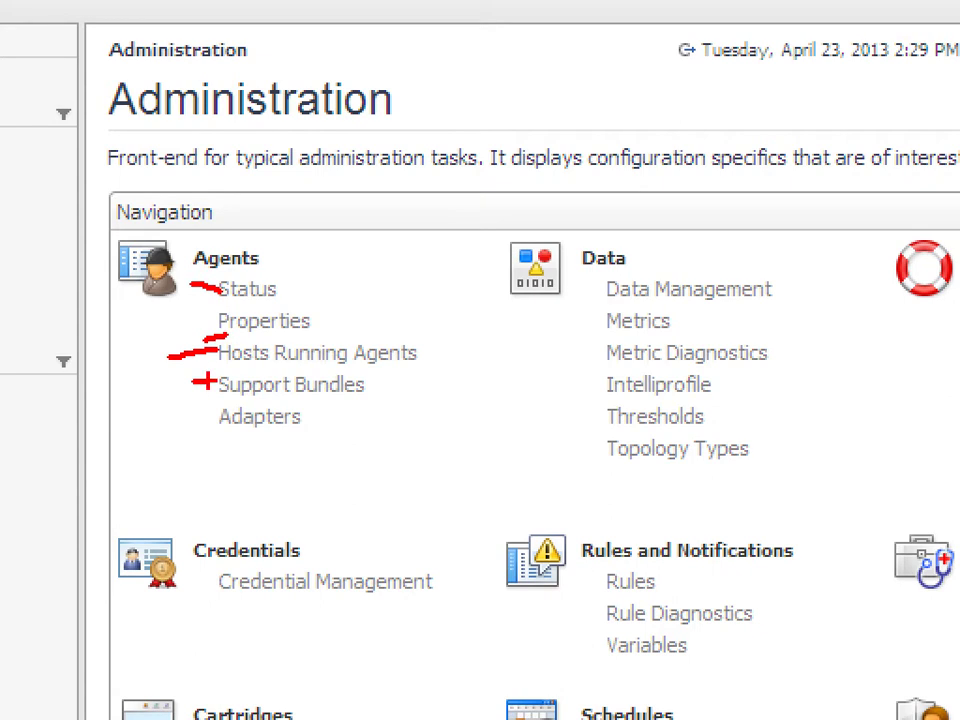
drag(183, 421, 194, 418)
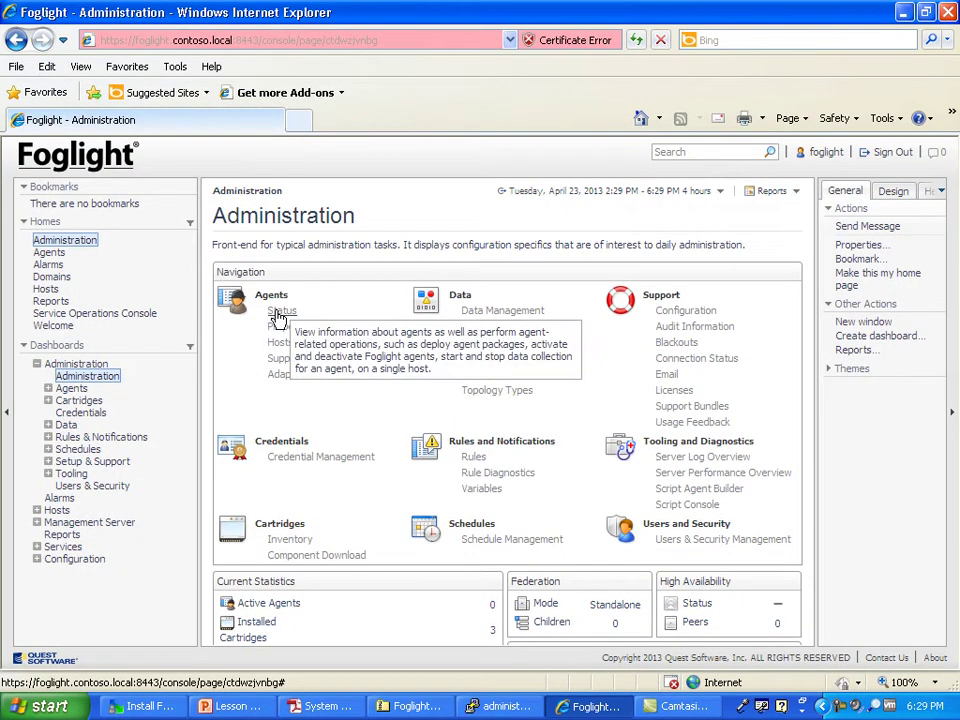
click(297, 348)
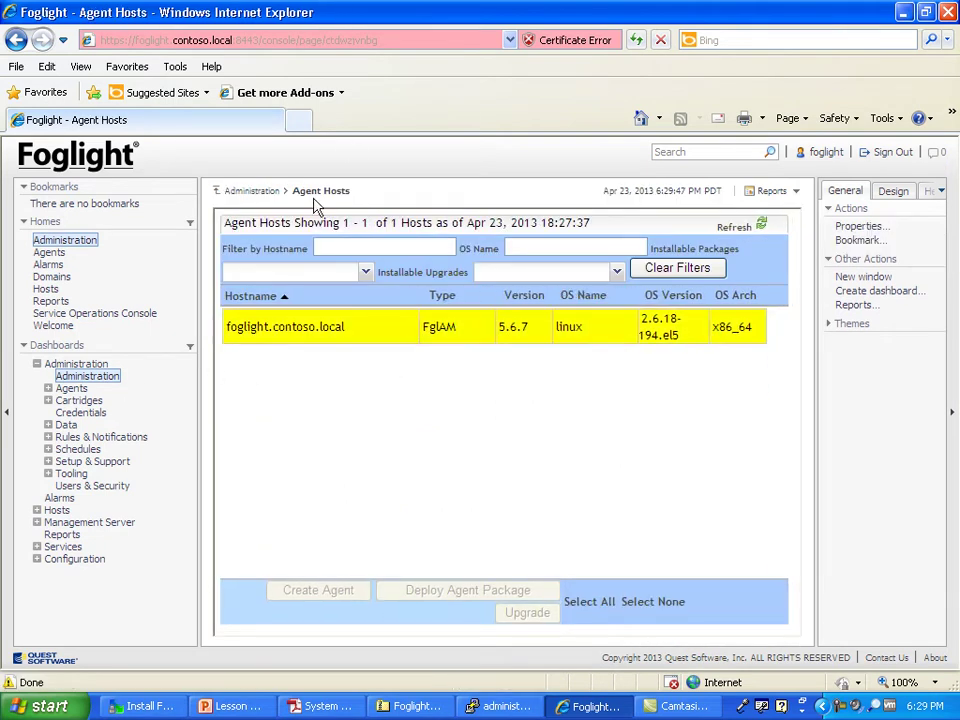
drag(293, 188, 354, 186)
click(362, 181)
click(339, 190)
click(561, 326)
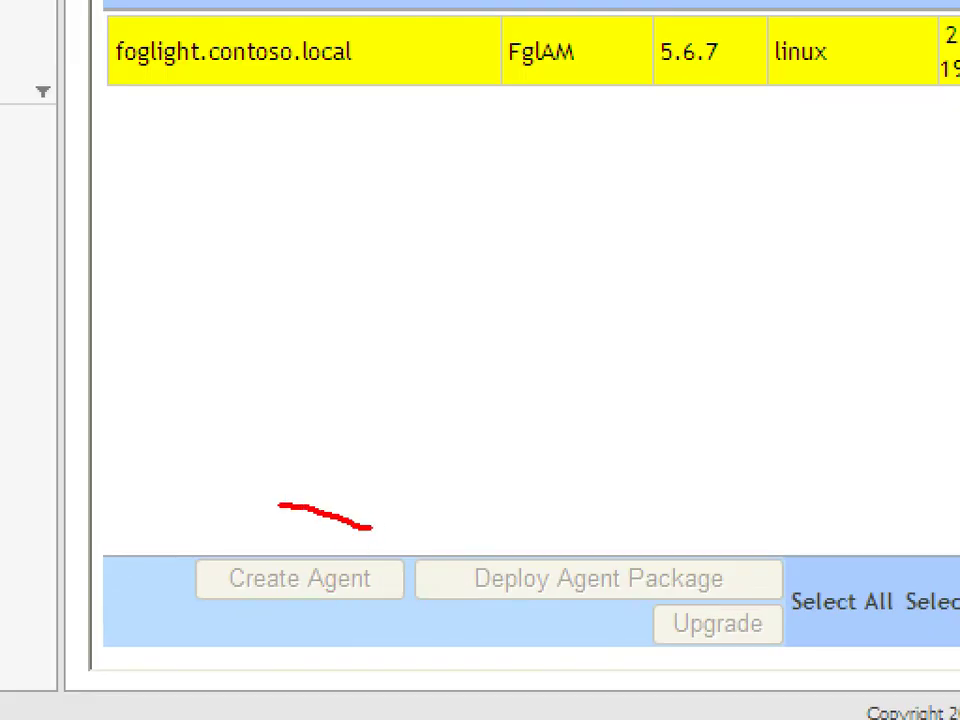
drag(280, 505, 340, 543)
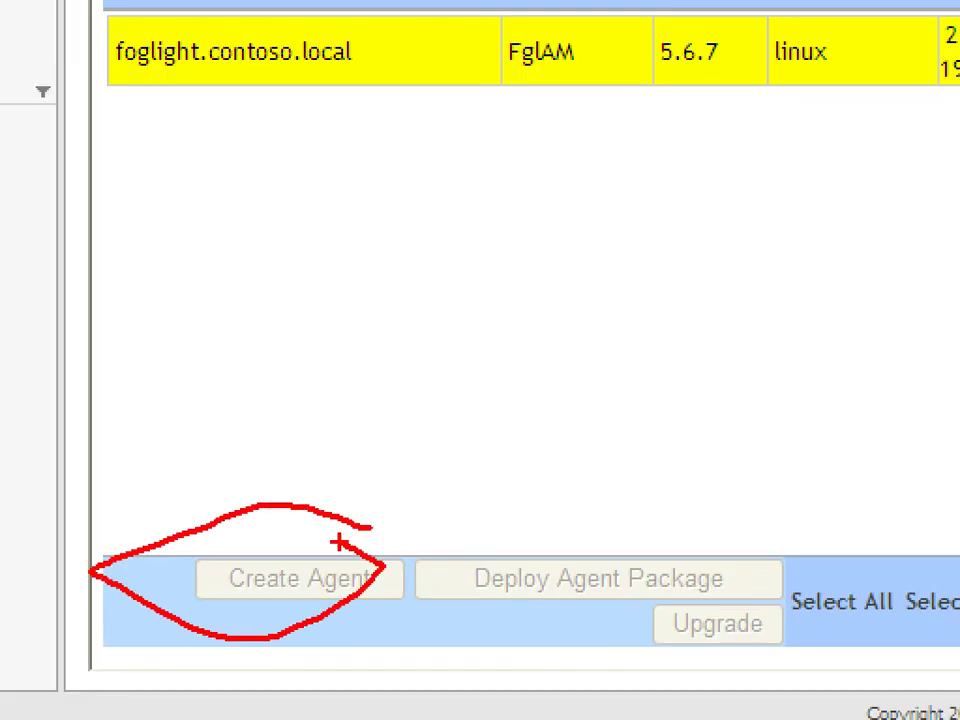
mouse_move(660, 508)
mouse_down()
mouse_move(587, 508)
mouse_move(618, 515)
mouse_up()
mouse_move(716, 588)
mouse_down()
mouse_move(694, 673)
mouse_move(641, 576)
mouse_up()
key(Escape)
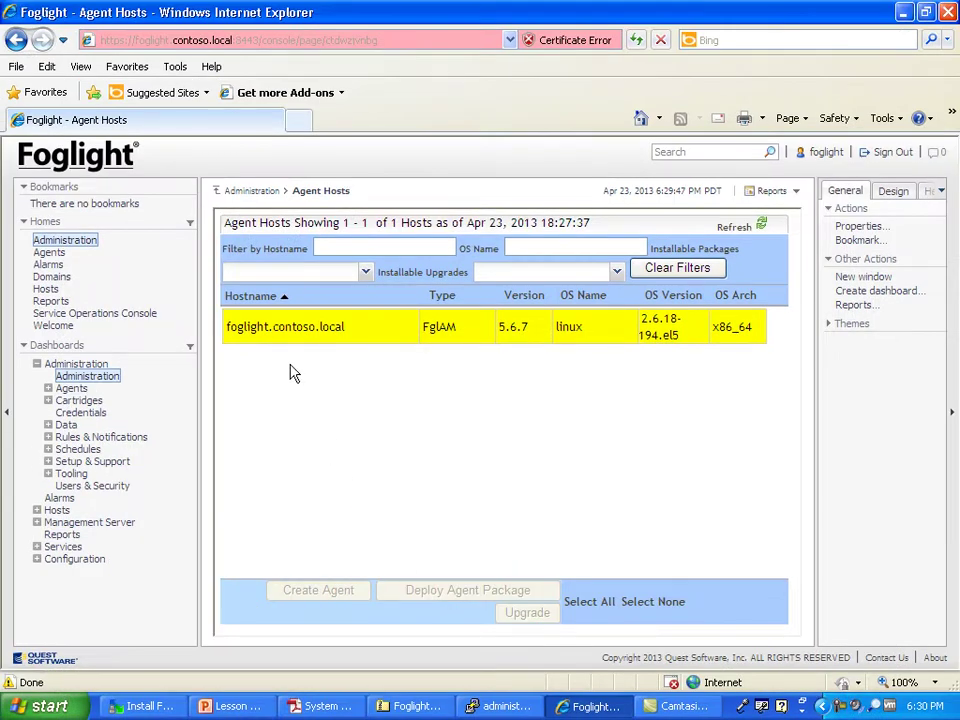
click(245, 193)
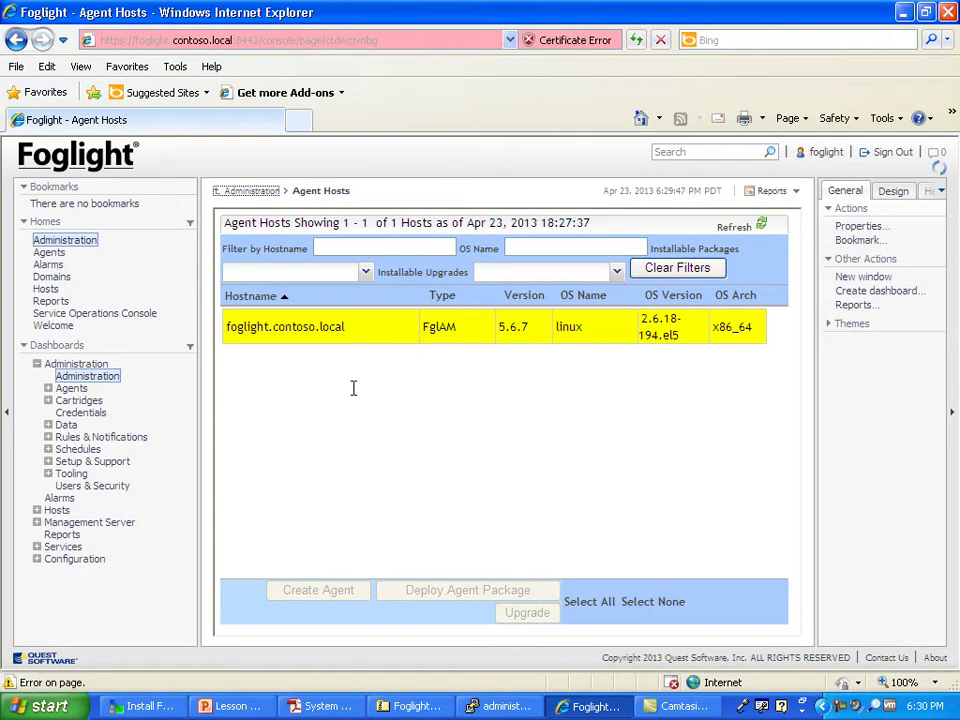
Step: Open the Cartridge Inventory, view Core Cartridges, then return to the Installed Cartridges list
click(290, 539)
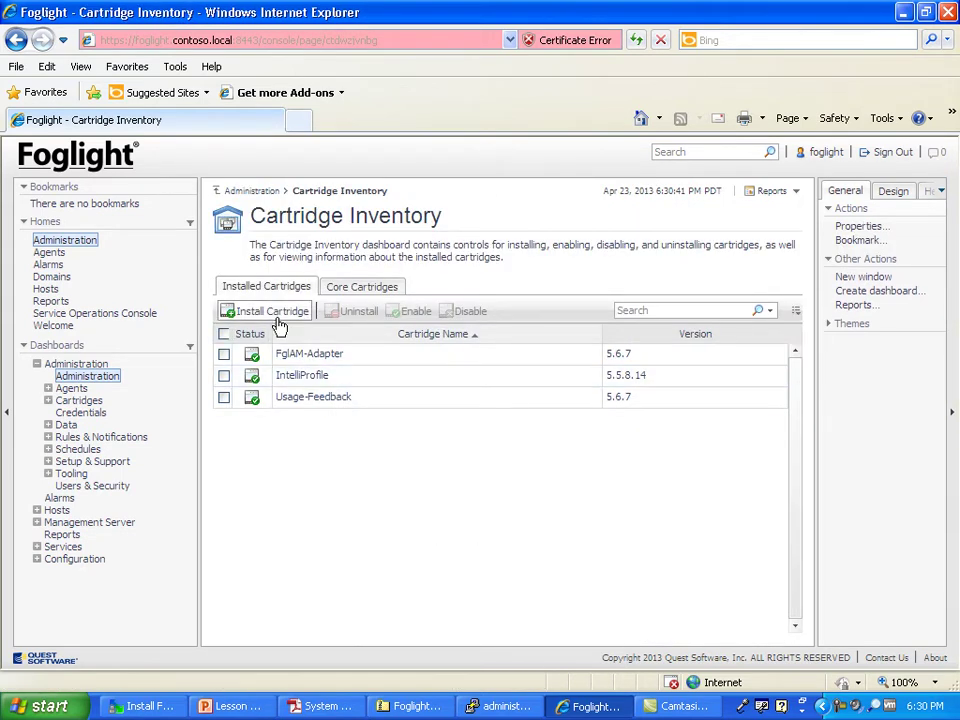
click(340, 288)
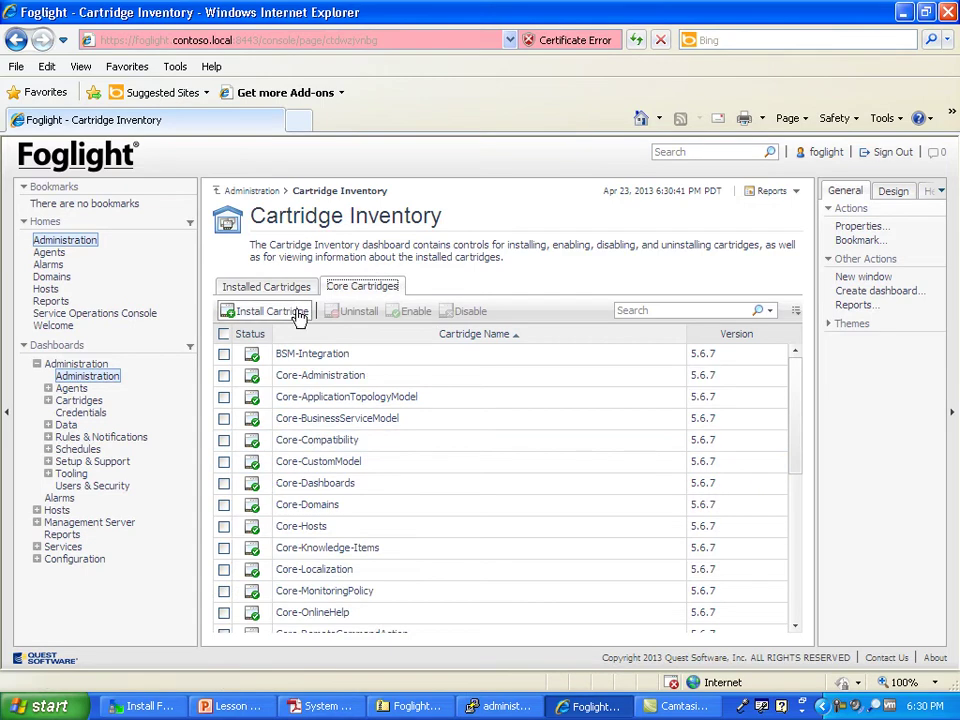
click(264, 286)
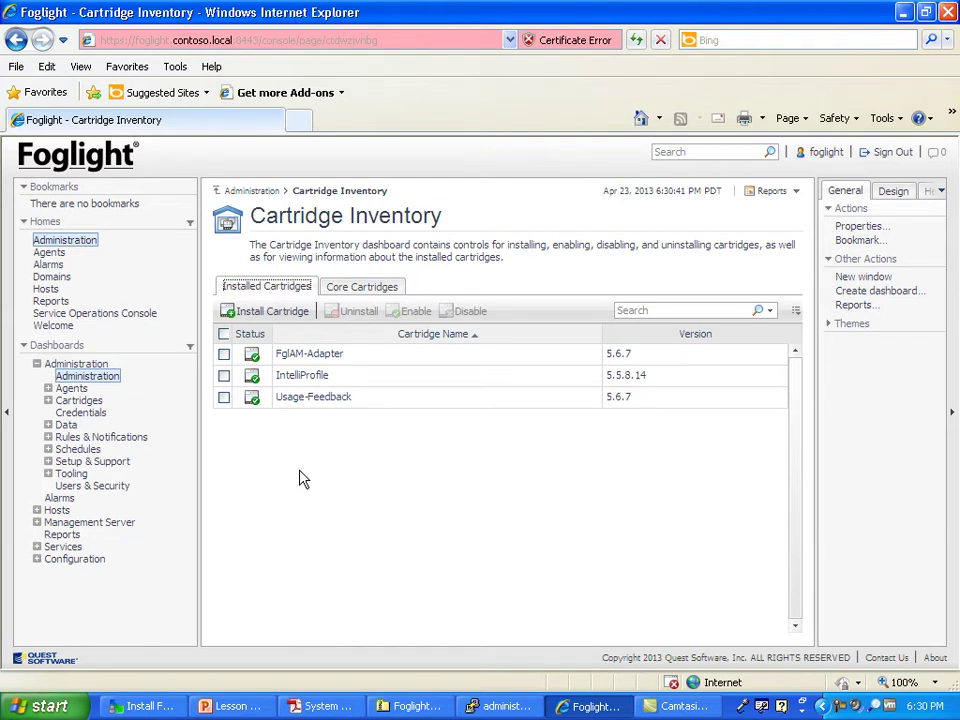
Step: Expand Agents, mark Administration, Agents and Agent Hosts in red, and open Agent Hosts
click(48, 388)
click(80, 412)
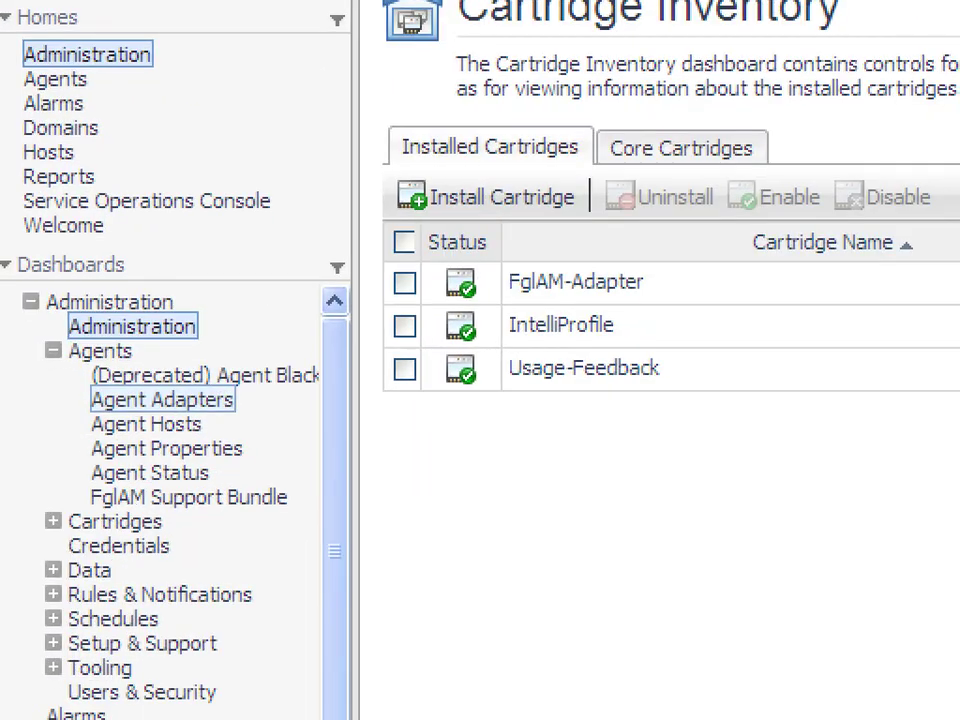
drag(97, 283, 165, 300)
drag(82, 350, 140, 353)
drag(89, 420, 157, 442)
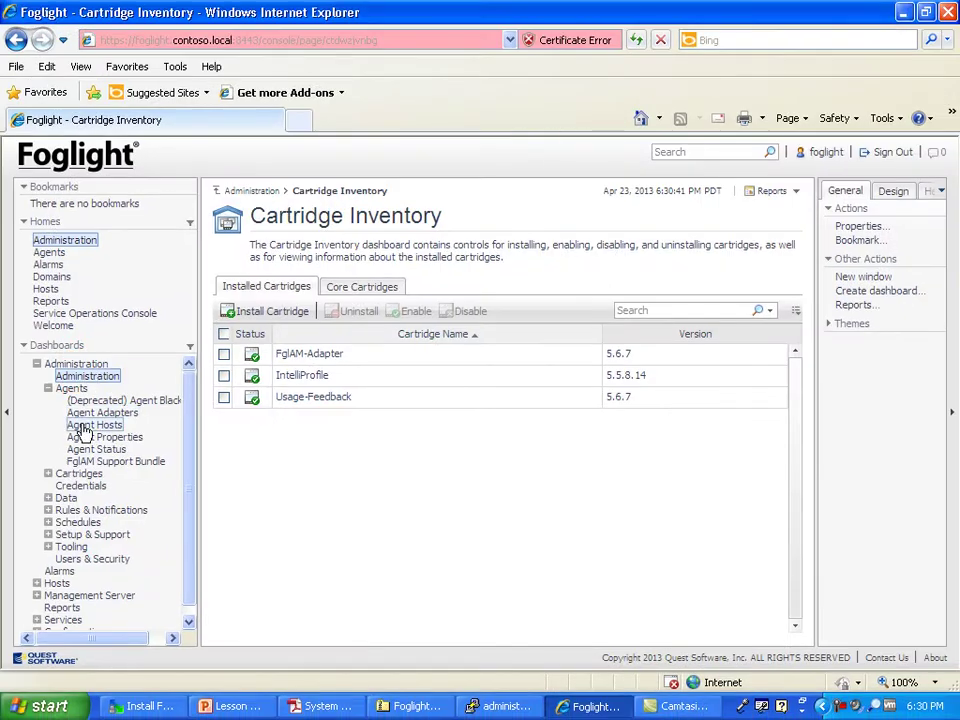
click(130, 425)
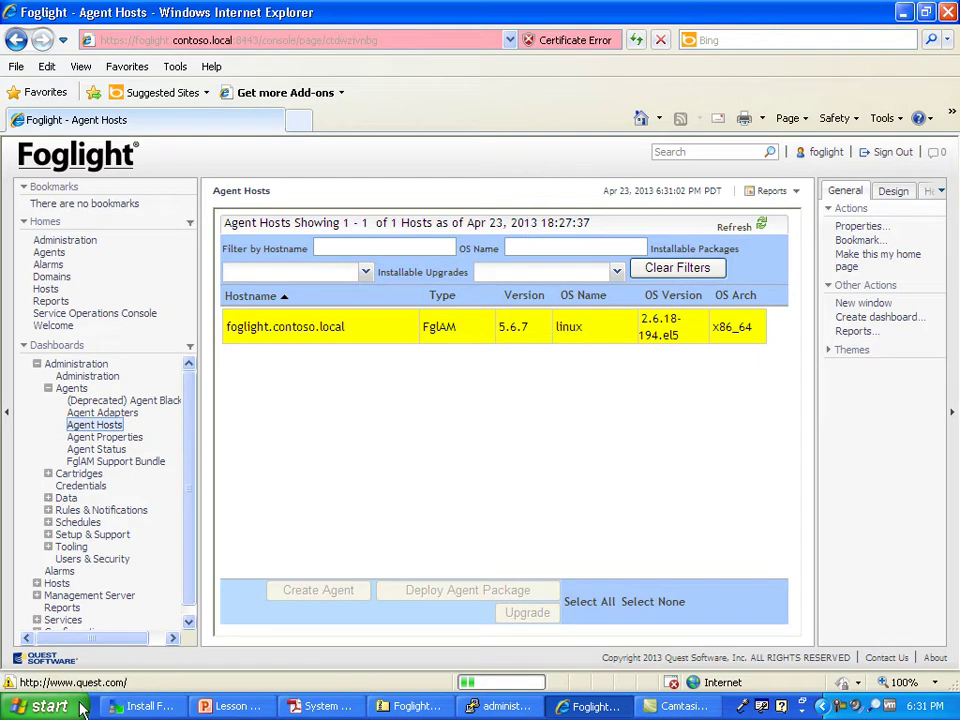
Step: Open the Lesson 01 presentation from My Documents > Foglight Administration Course, then minimize it
click(82, 708)
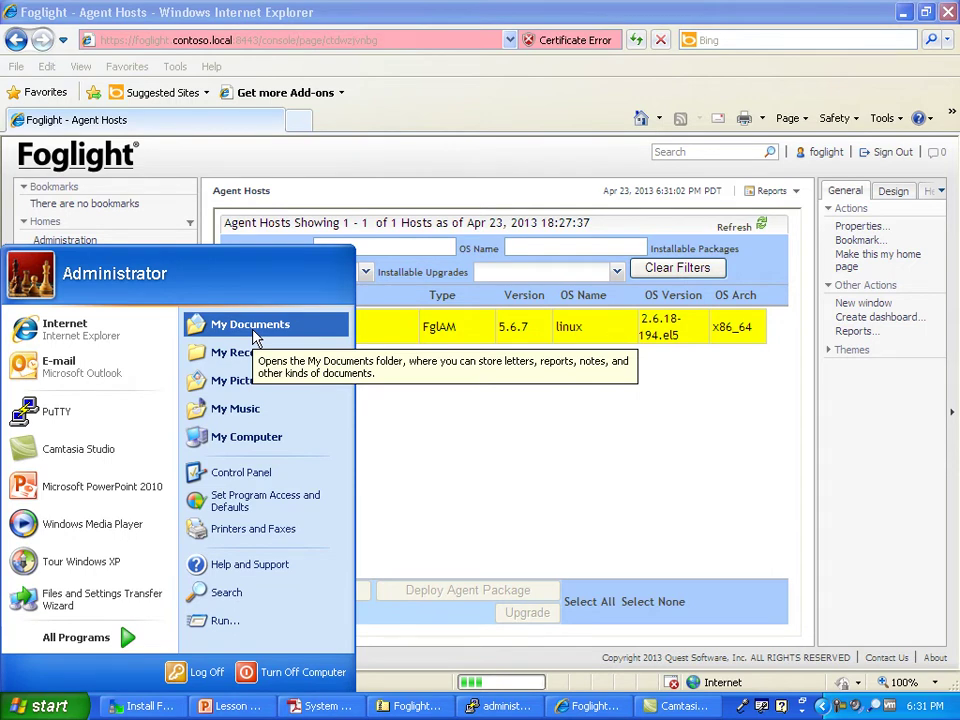
click(255, 336)
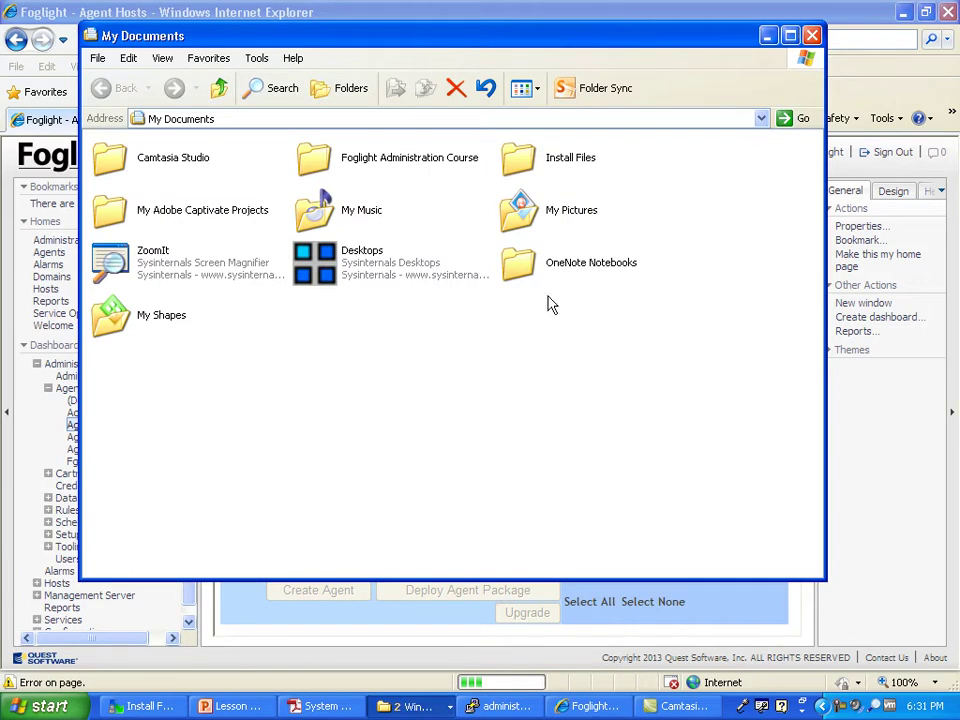
double_click(452, 152)
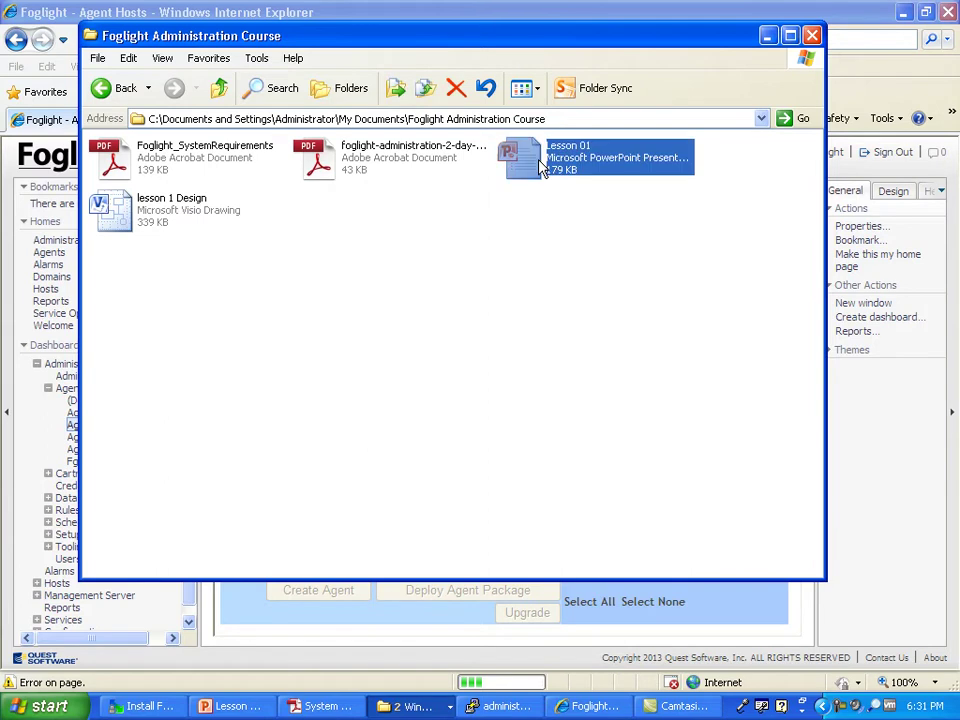
double_click(540, 165)
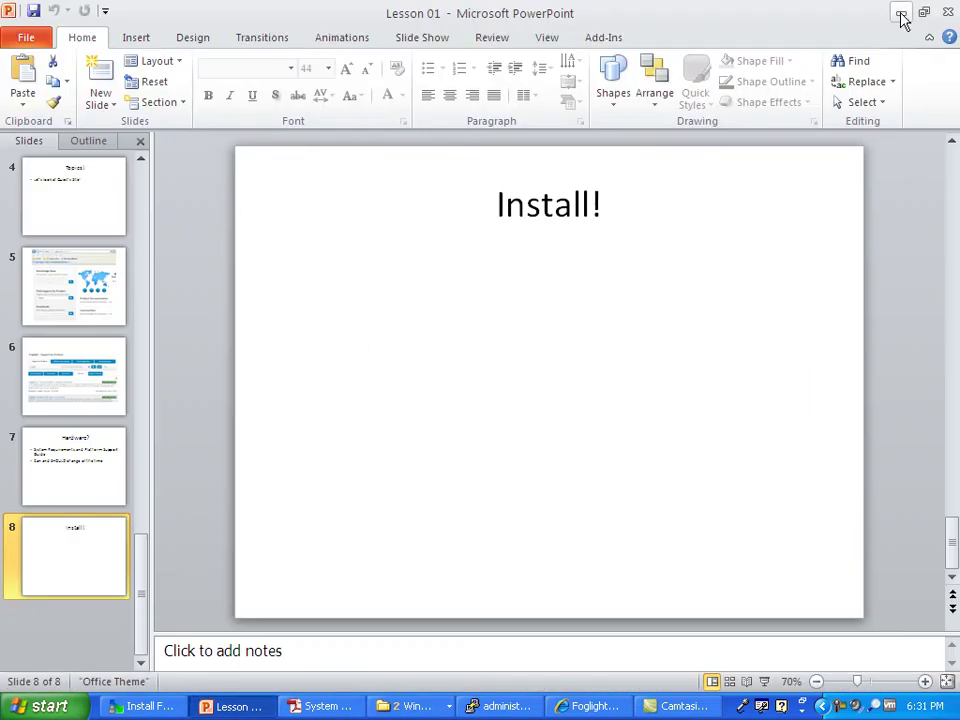
click(900, 18)
Step: Open lesson 1 Design, show Page-1, and mark the Single Tier servers in red ink
double_click(208, 220)
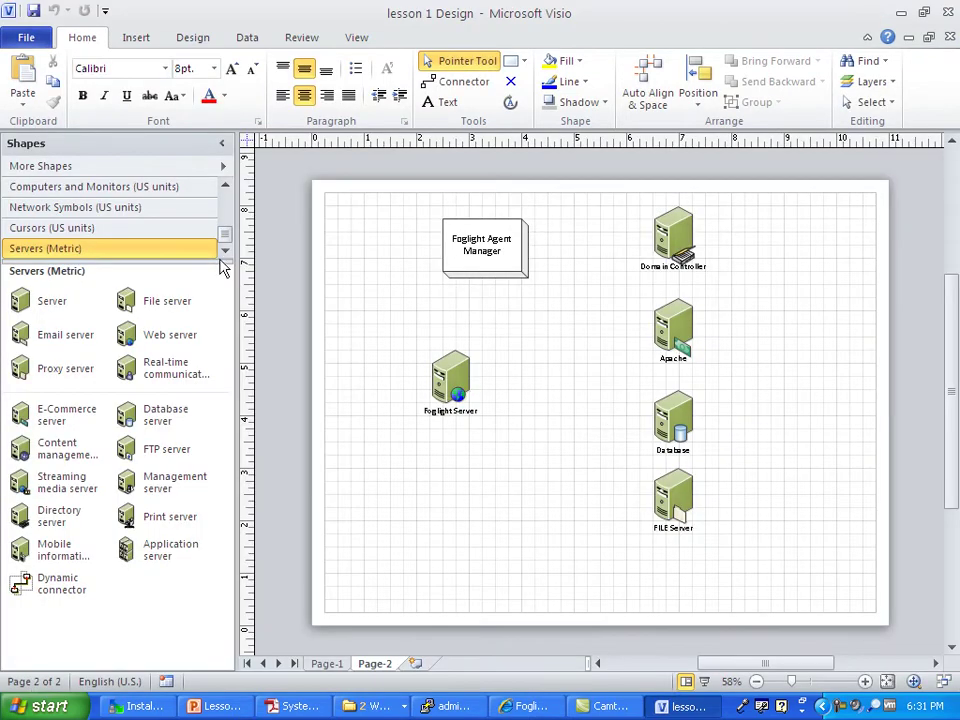
click(336, 665)
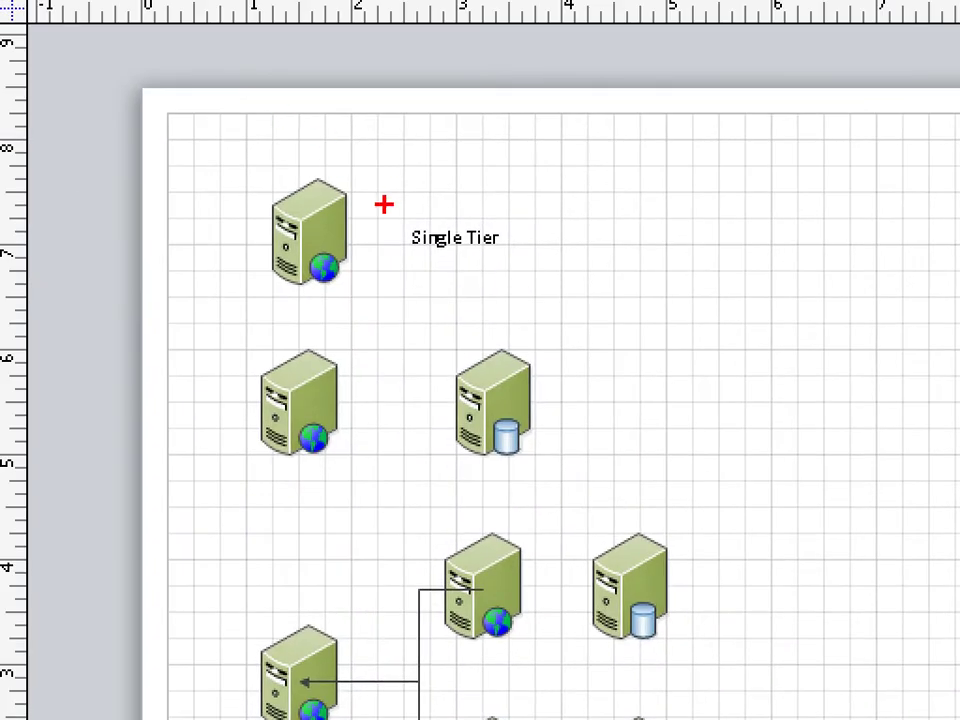
mouse_move(358, 154)
mouse_down()
mouse_move(150, 229)
mouse_move(314, 113)
mouse_up()
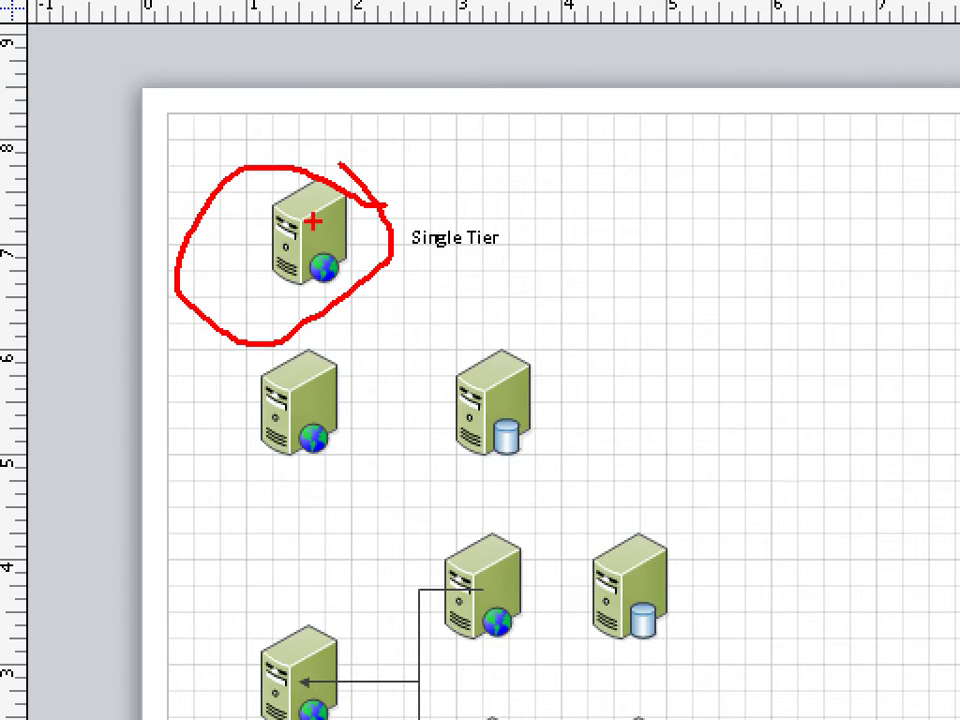
mouse_move(556, 327)
mouse_down()
mouse_move(600, 340)
mouse_move(124, 380)
mouse_move(724, 446)
mouse_move(496, 288)
mouse_up()
drag(315, 476, 315, 510)
drag(545, 468, 545, 505)
key(Escape)
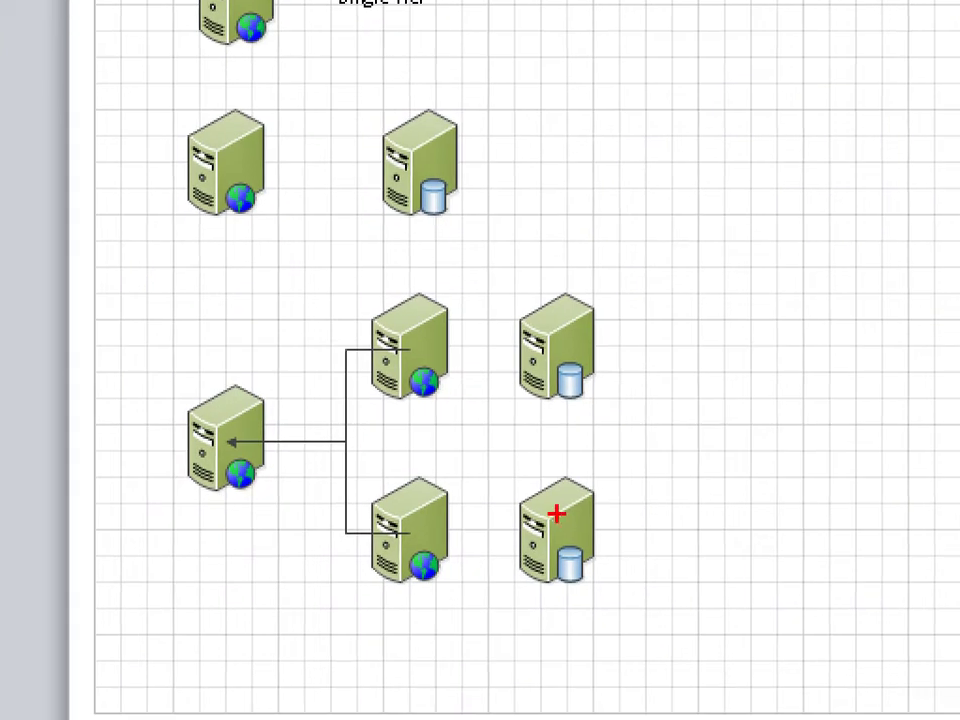
Step: Circle the web and database server groups in red, then clear the annotations
mouse_move(626, 265)
mouse_down()
mouse_move(590, 256)
mouse_move(300, 629)
mouse_move(621, 221)
mouse_up()
mouse_move(543, 290)
mouse_down()
mouse_move(531, 316)
mouse_move(575, 240)
mouse_up()
mouse_move(393, 290)
mouse_down()
mouse_move(455, 288)
mouse_move(432, 238)
mouse_up()
mouse_move(190, 322)
mouse_down()
mouse_move(150, 510)
mouse_move(289, 322)
mouse_move(236, 308)
mouse_up()
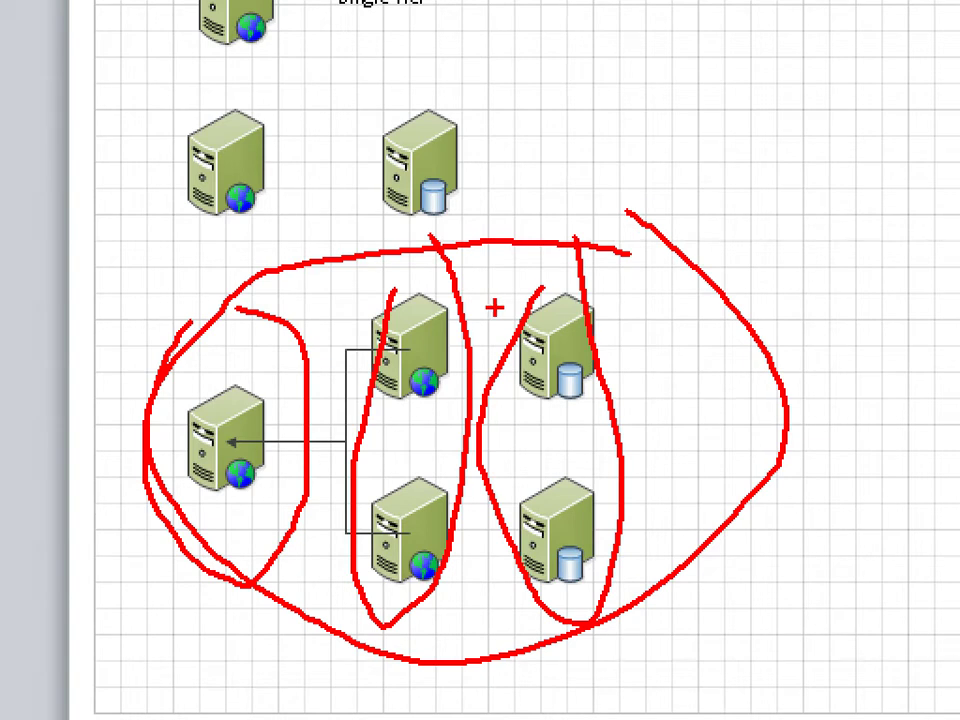
key(Escape)
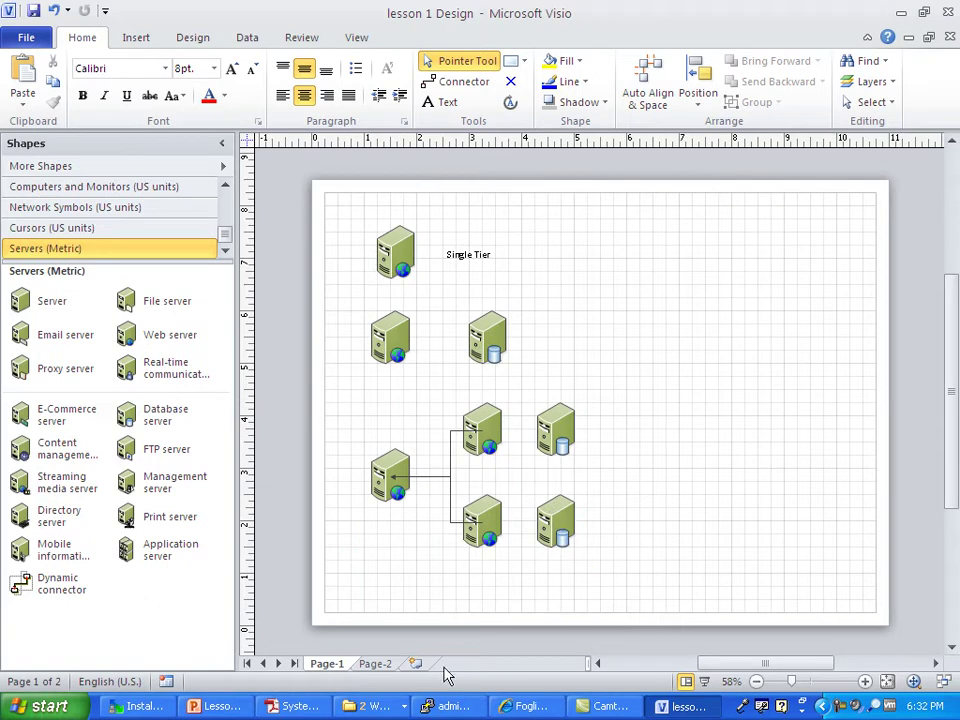
Step: Show Page-2 and circle Foglight Server, Apache, Domain Controller, FILE Server and Database in red
click(374, 664)
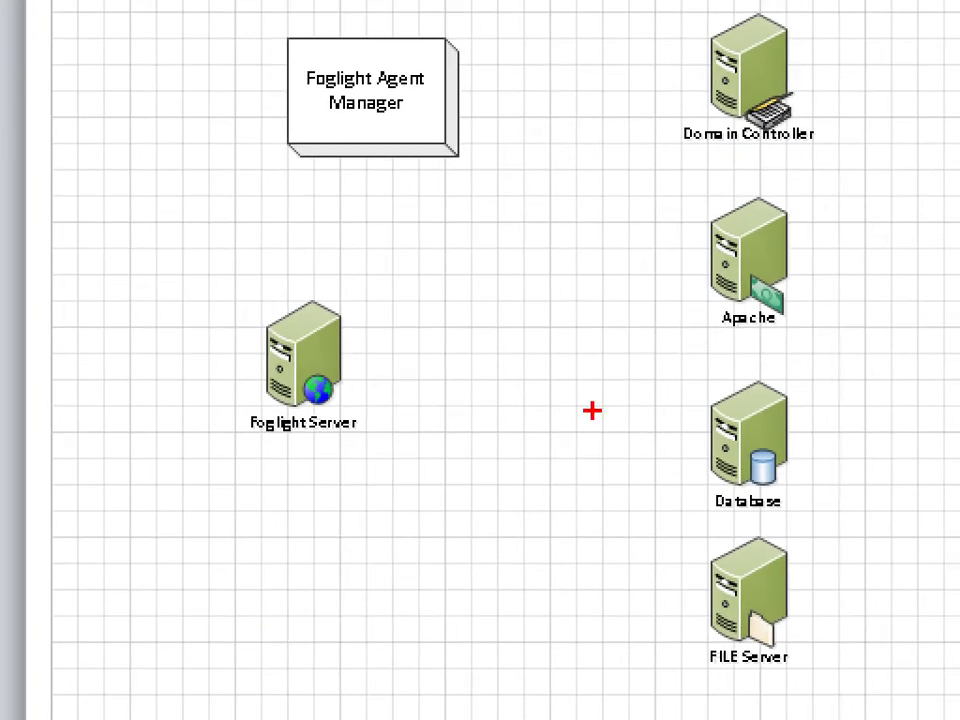
mouse_move(232, 298)
mouse_down()
mouse_move(471, 471)
mouse_move(367, 196)
mouse_up()
mouse_move(790, 193)
mouse_down()
mouse_move(730, 191)
mouse_move(866, 251)
mouse_up()
mouse_move(752, 3)
mouse_down()
mouse_move(683, 40)
mouse_move(808, 50)
mouse_up()
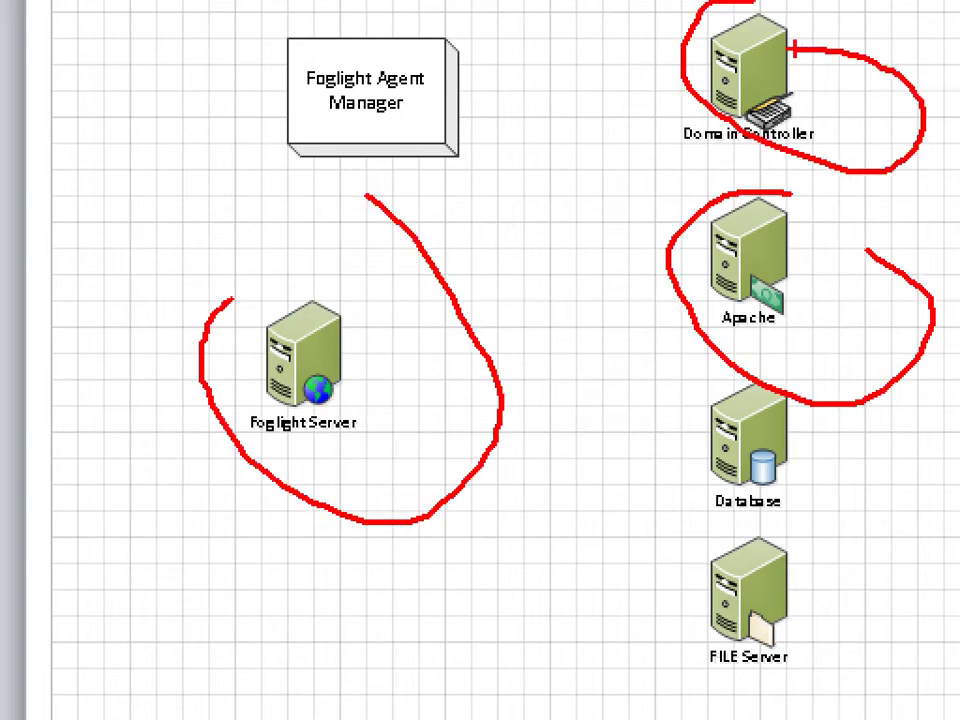
mouse_move(752, 515)
mouse_down()
mouse_move(846, 690)
mouse_move(868, 574)
mouse_up()
drag(812, 386, 797, 386)
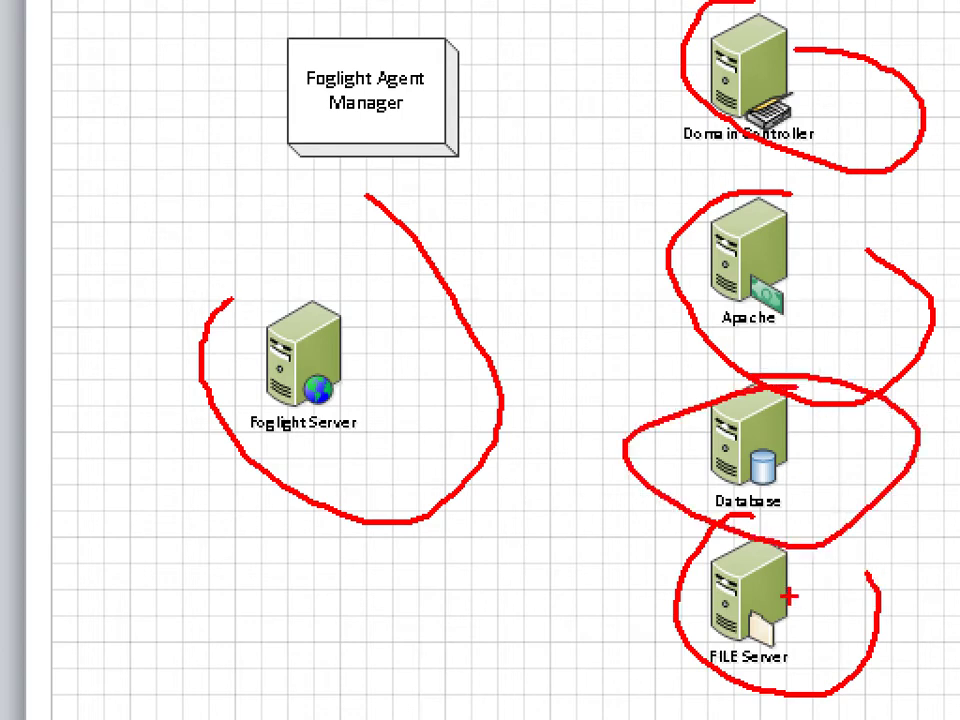
Step: Drag the Foglight Agent Manager box down beside the Foglight Server
key(Escape)
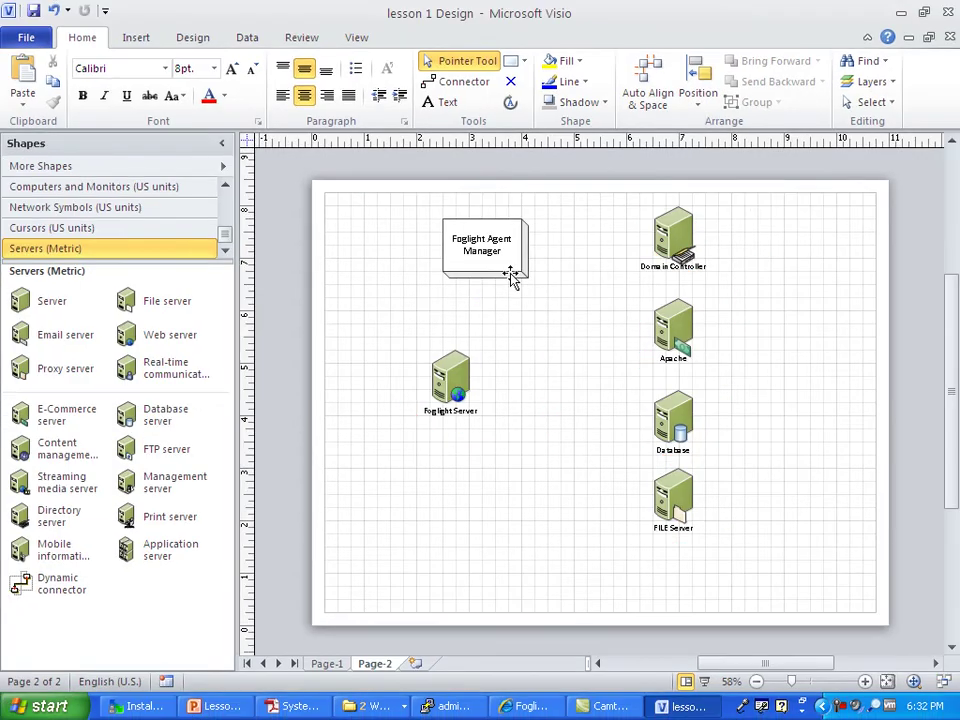
drag(511, 278, 566, 376)
mouse_move(533, 310)
mouse_down()
mouse_move(612, 401)
mouse_move(515, 213)
mouse_up()
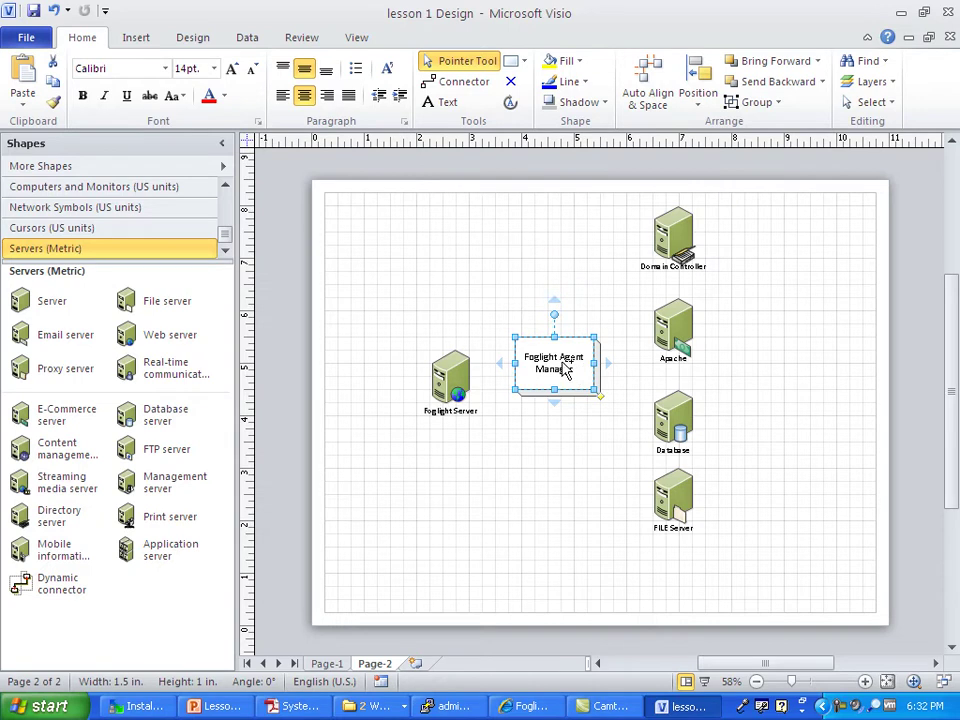
drag(568, 370, 455, 386)
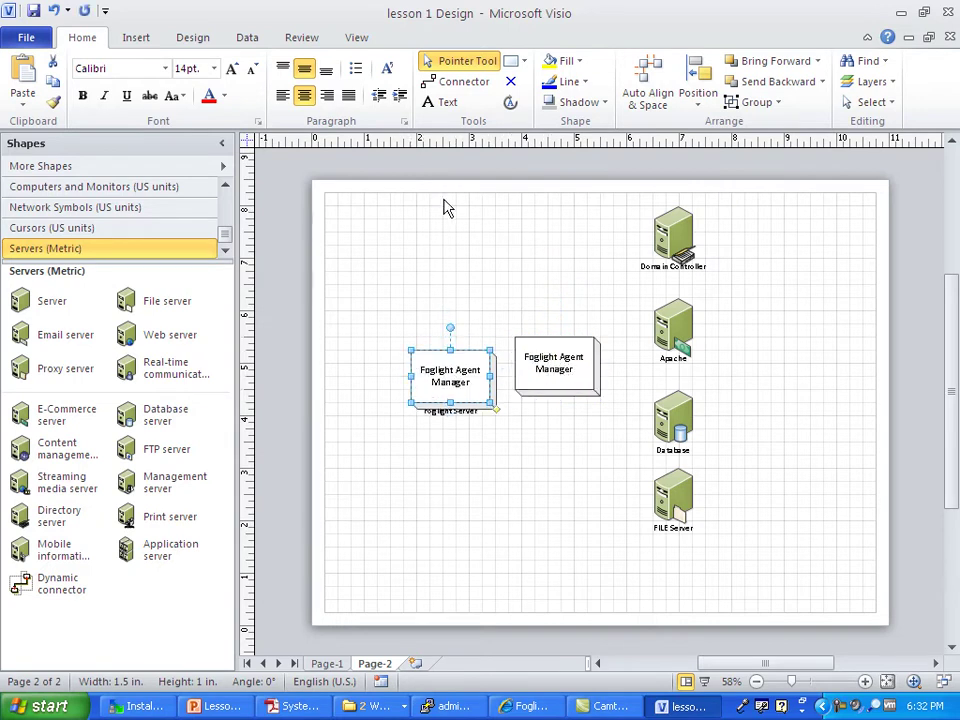
click(455, 81)
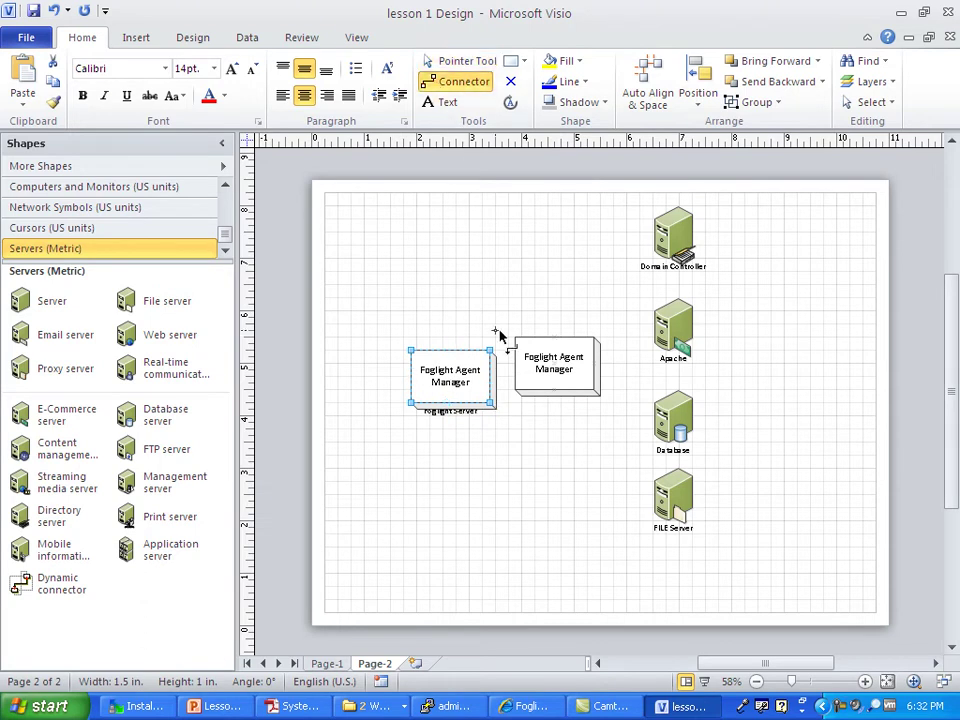
drag(480, 366, 660, 228)
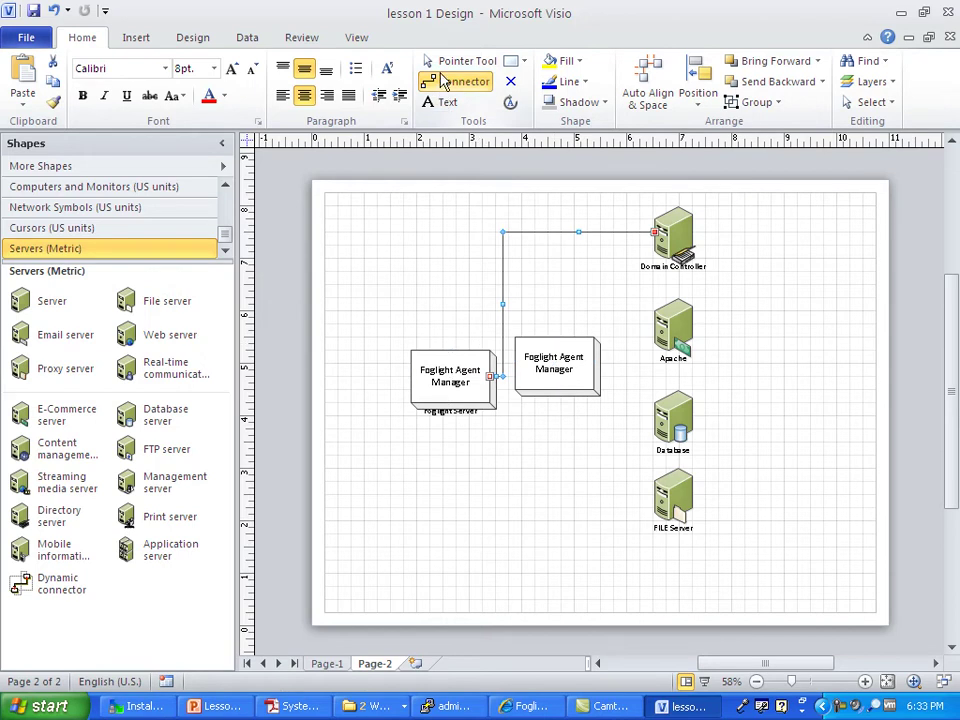
click(458, 61)
drag(583, 377, 548, 530)
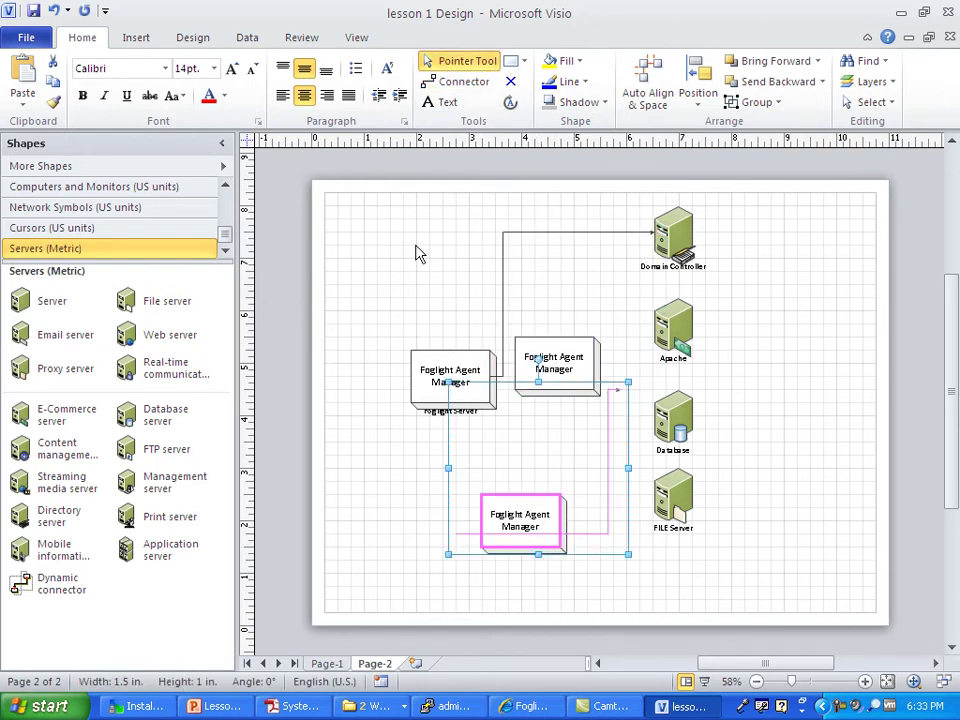
click(508, 503)
click(516, 504)
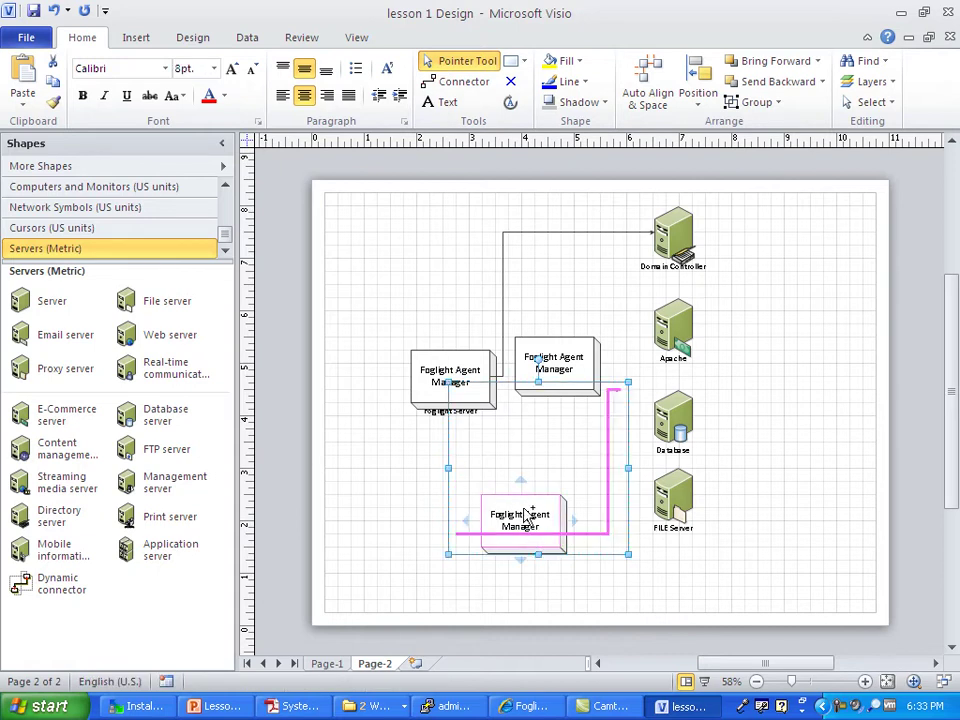
click(516, 510)
click(508, 512)
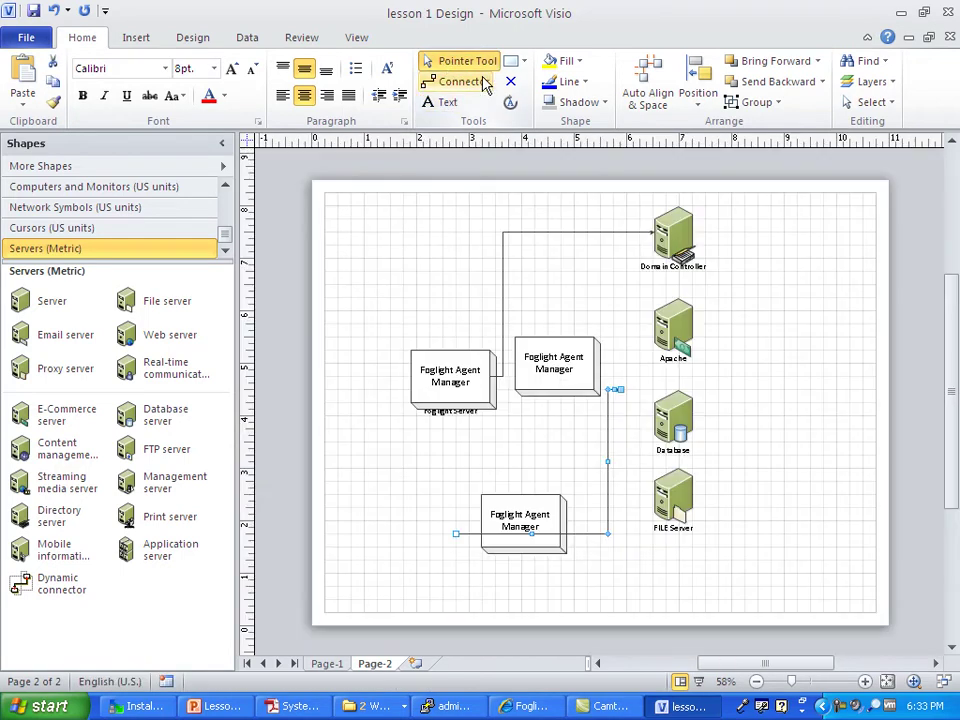
click(612, 410)
drag(471, 444, 629, 561)
click(607, 536)
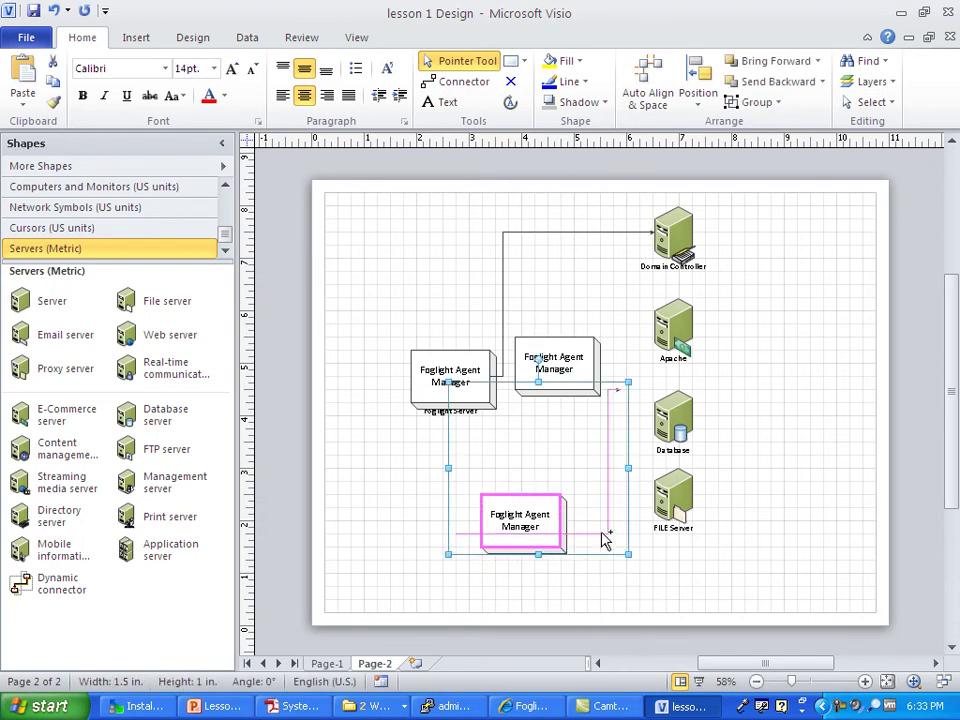
click(56, 10)
click(56, 10)
click(56, 10)
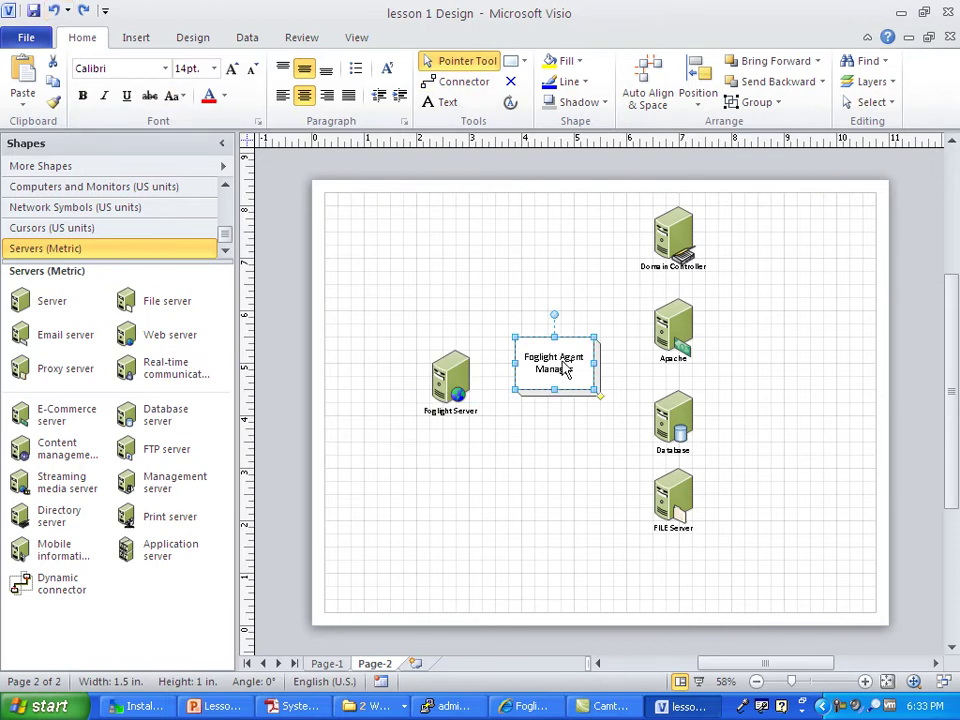
Step: Place a copy of the Agent Manager box over the Apache host
click(450, 84)
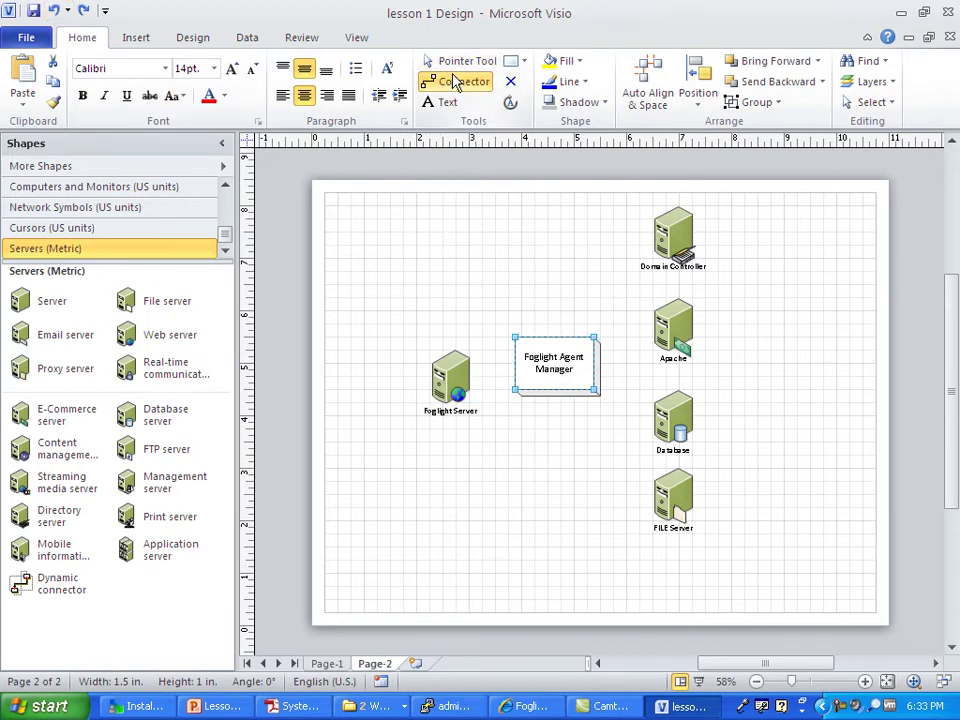
click(465, 61)
drag(553, 370, 729, 330)
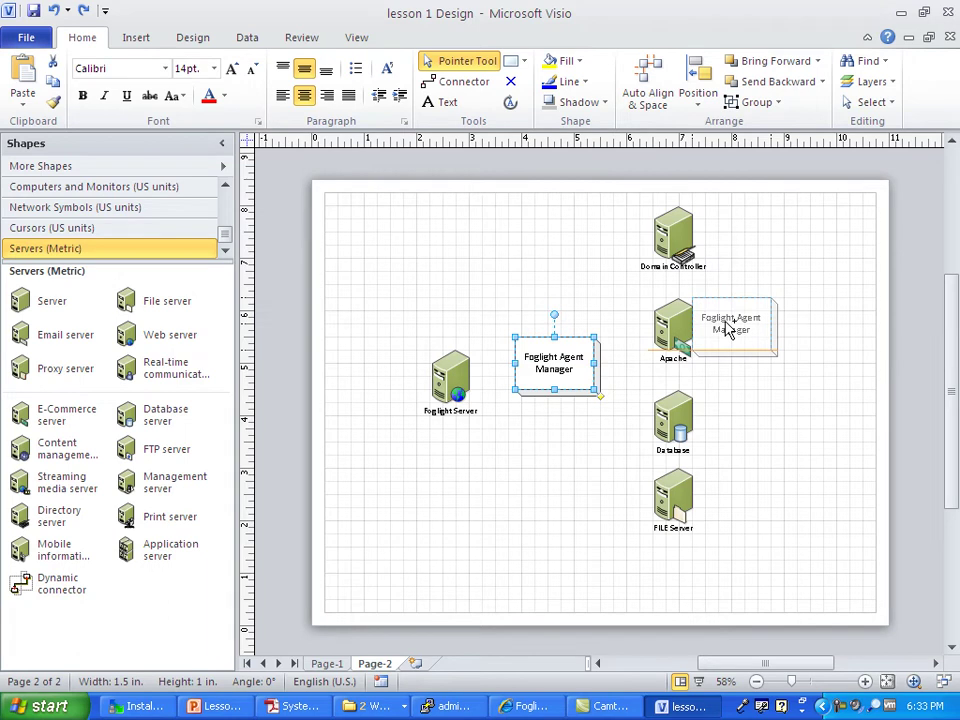
drag(729, 330, 673, 330)
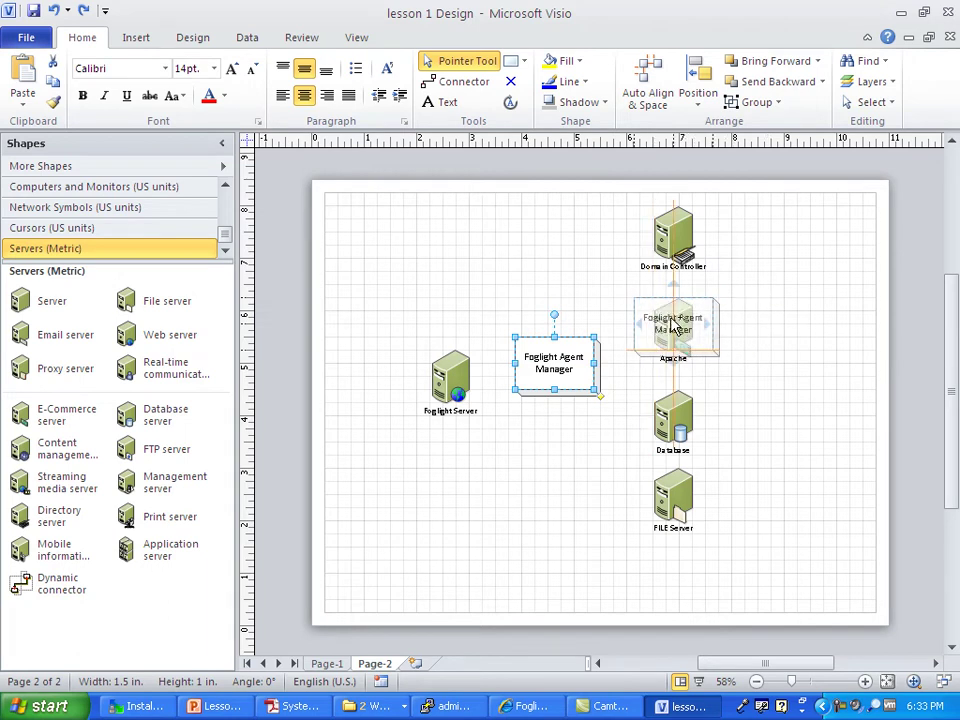
drag(673, 328, 675, 325)
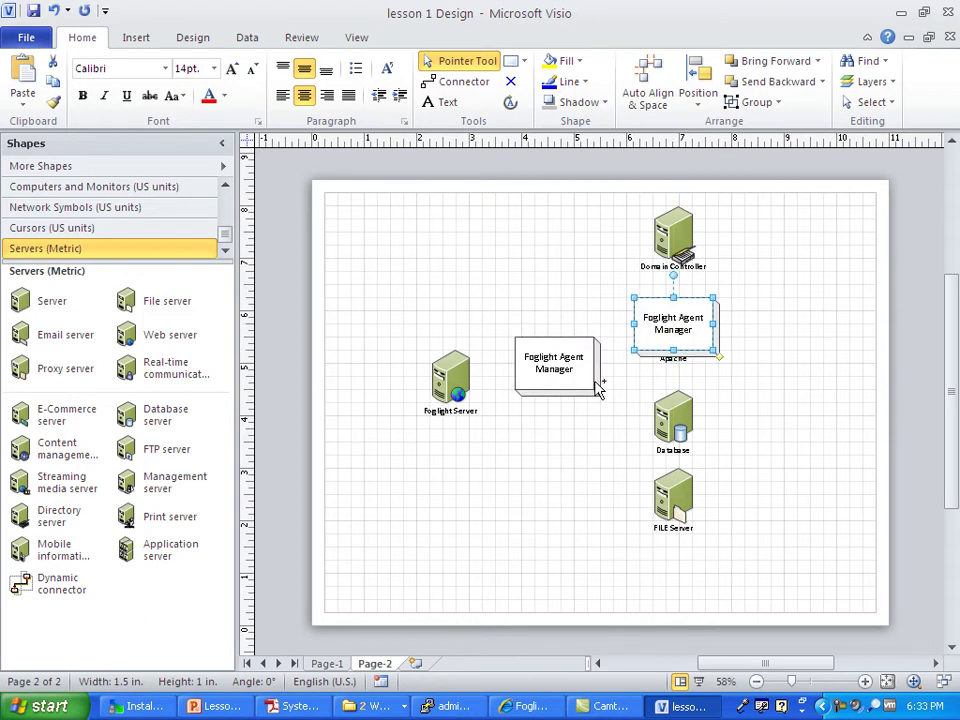
Step: Copy both selected Agent Manager boxes to a spot below Foglight Server
shift+click(565, 368)
mouse_move(565, 368)
mouse_down()
mouse_move(396, 261)
mouse_move(557, 369)
mouse_up()
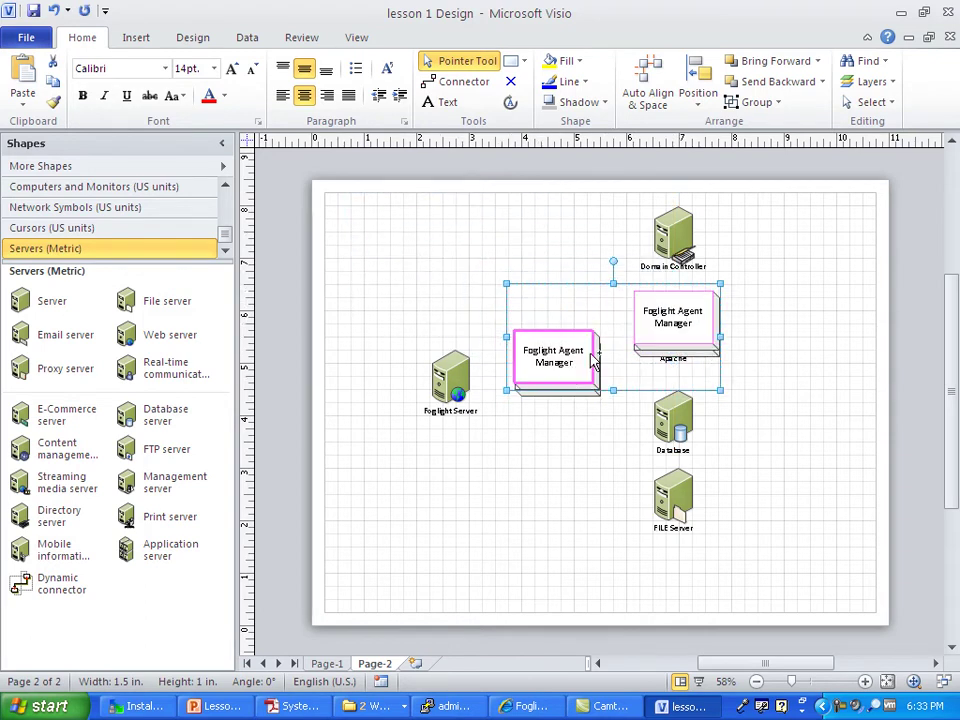
drag(685, 318, 592, 455)
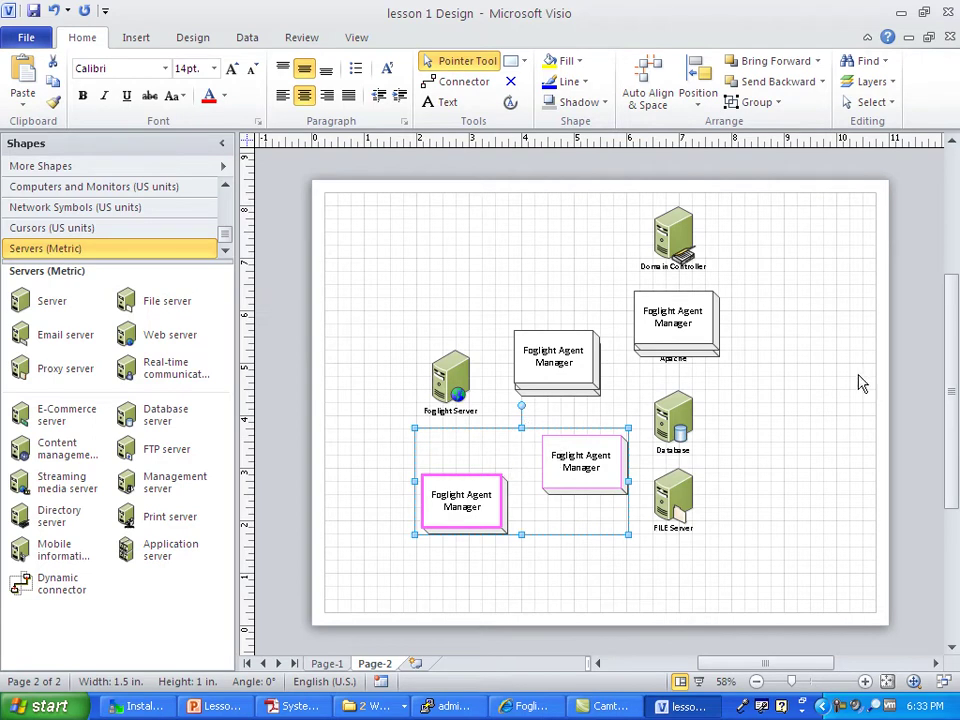
Step: Connect the Agent Managers, Database, FILE Server and Domain Controller to Foglight Server, then view Page-1
click(464, 81)
drag(597, 358, 654, 416)
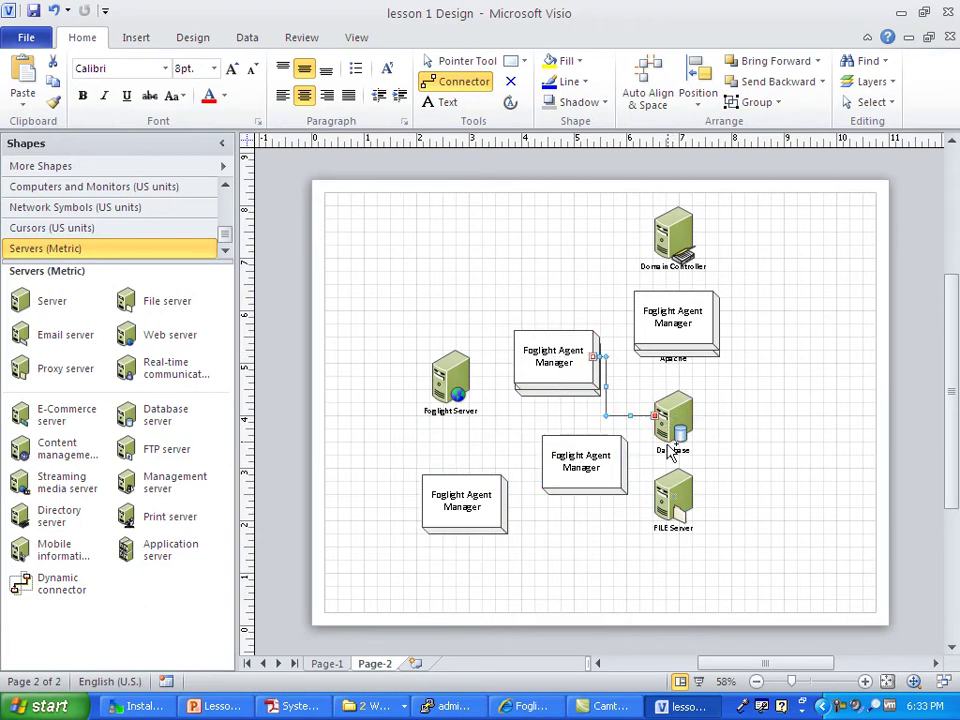
mouse_move(558, 366)
mouse_down()
mouse_move(568, 440)
mouse_move(660, 495)
mouse_up()
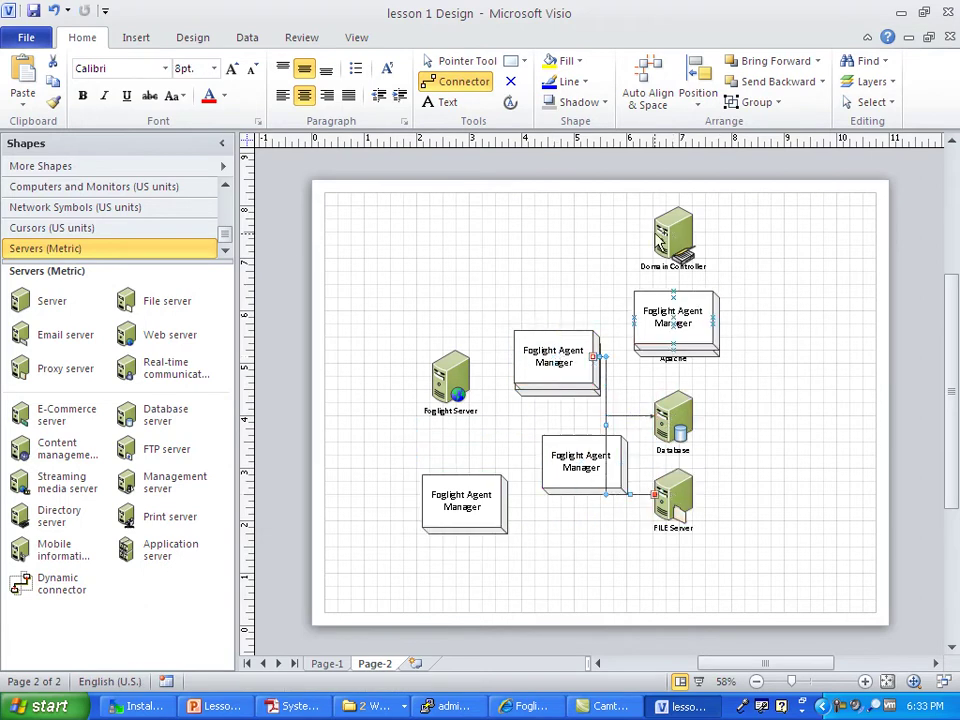
drag(668, 316, 452, 376)
drag(551, 362, 452, 372)
drag(553, 455, 451, 376)
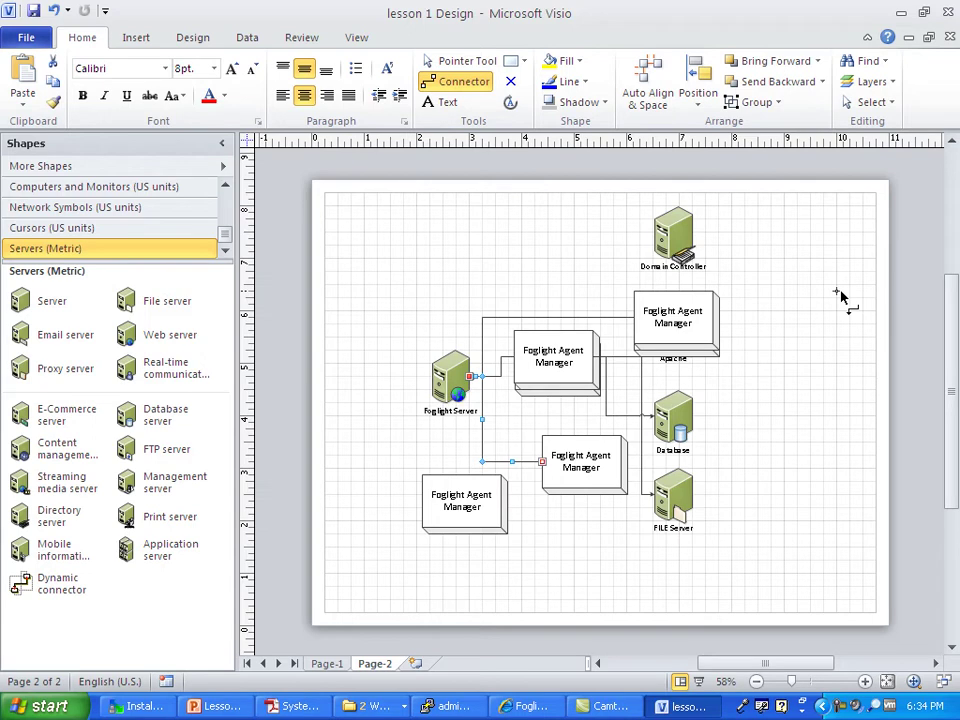
drag(673, 232, 457, 377)
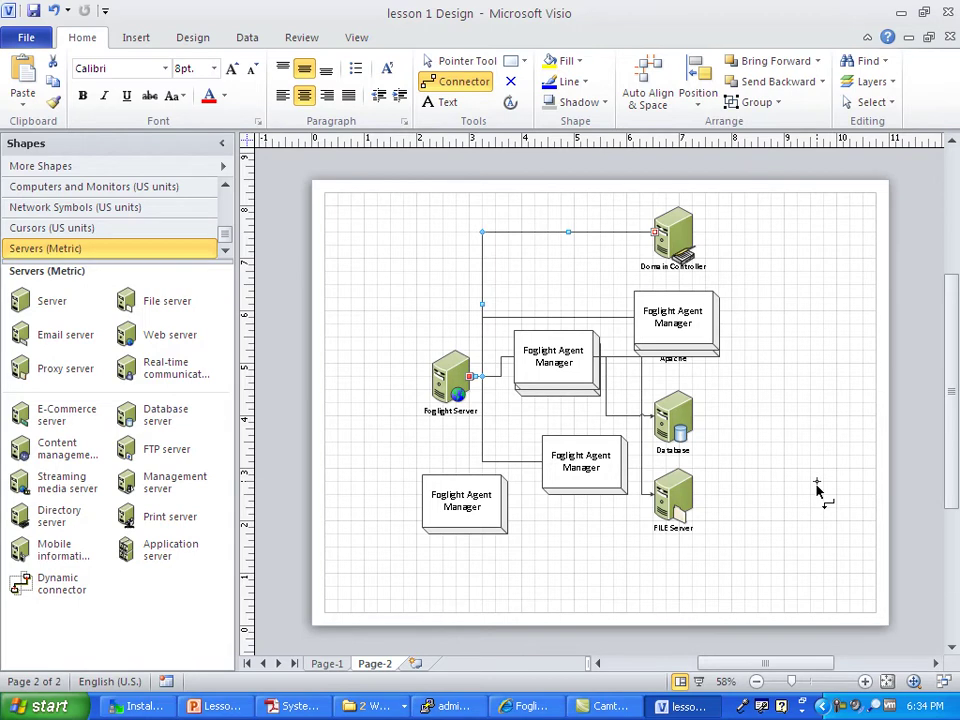
click(326, 664)
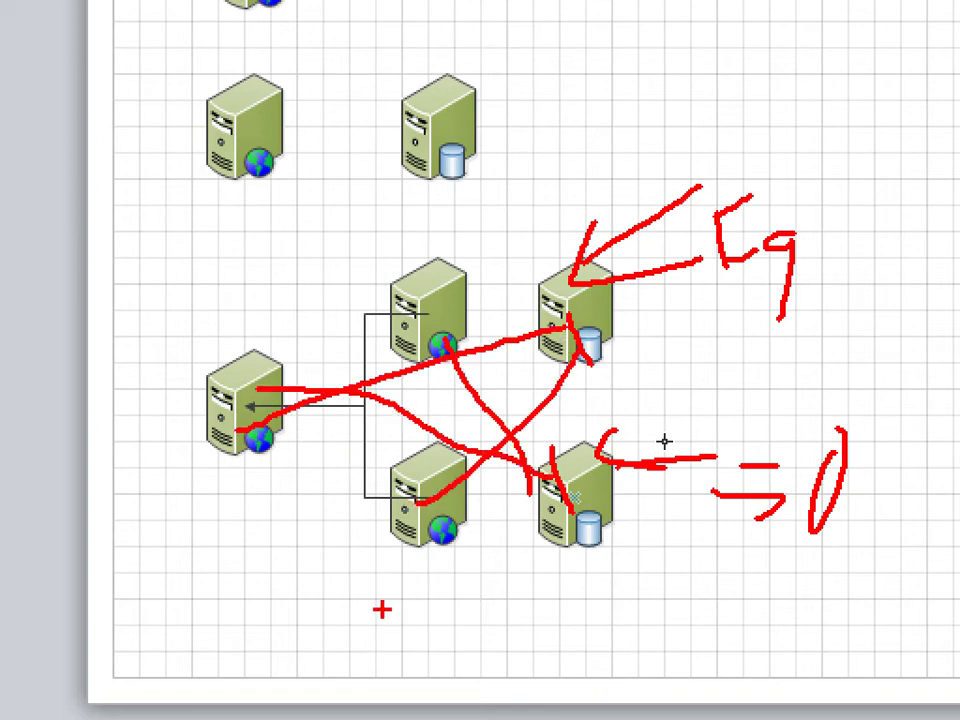
Step: Return to the Page-2 diagram, then bring up the Lesson 01 FCAPS slide in PowerPoint
key(Escape)
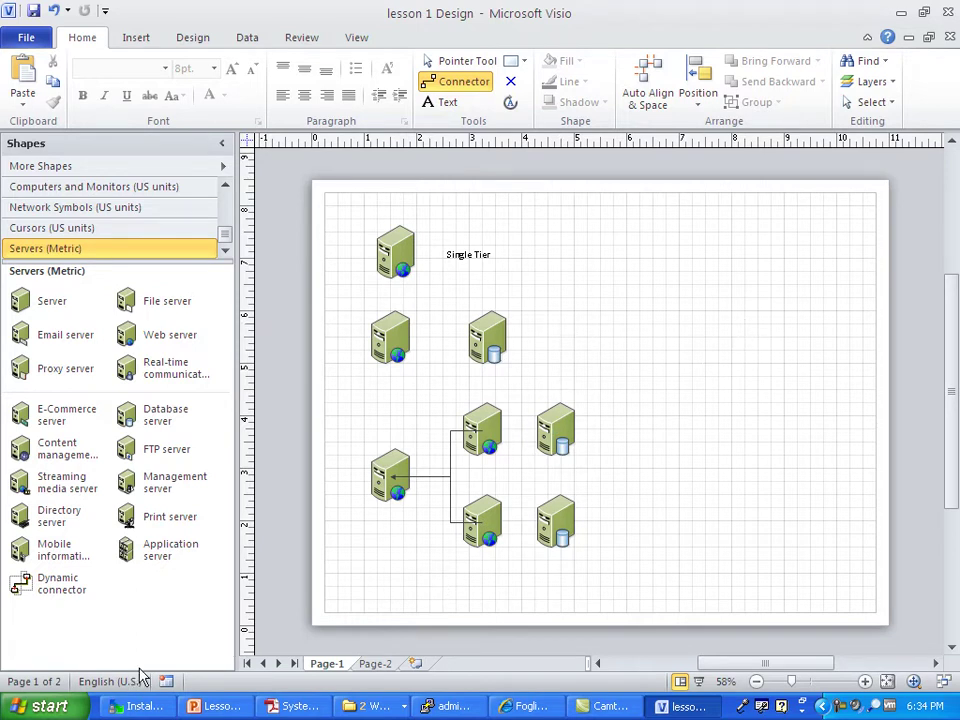
click(374, 664)
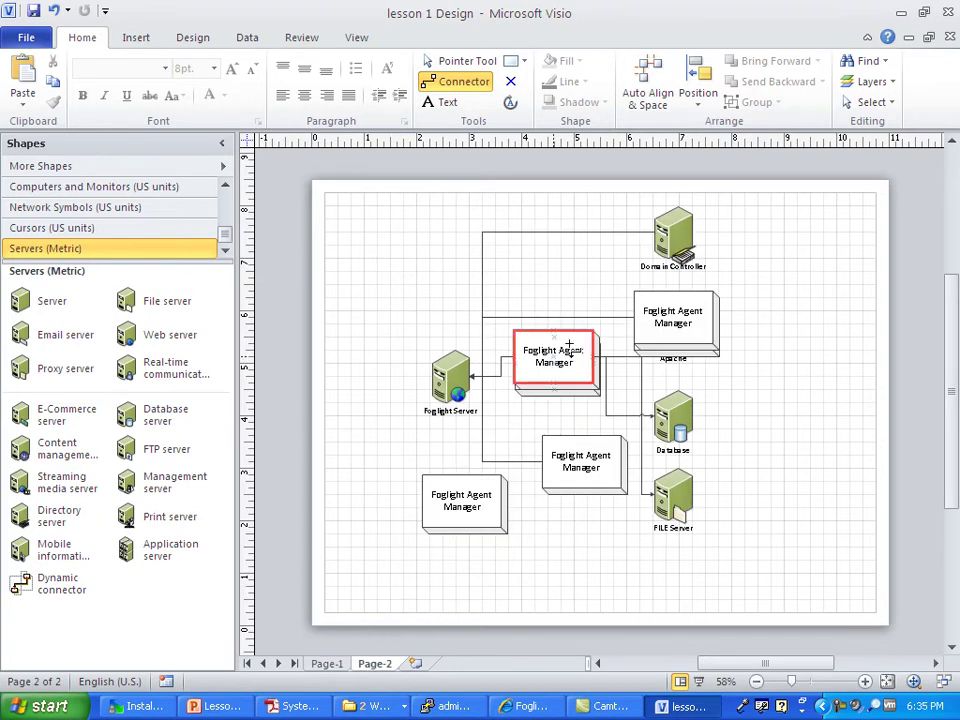
click(842, 707)
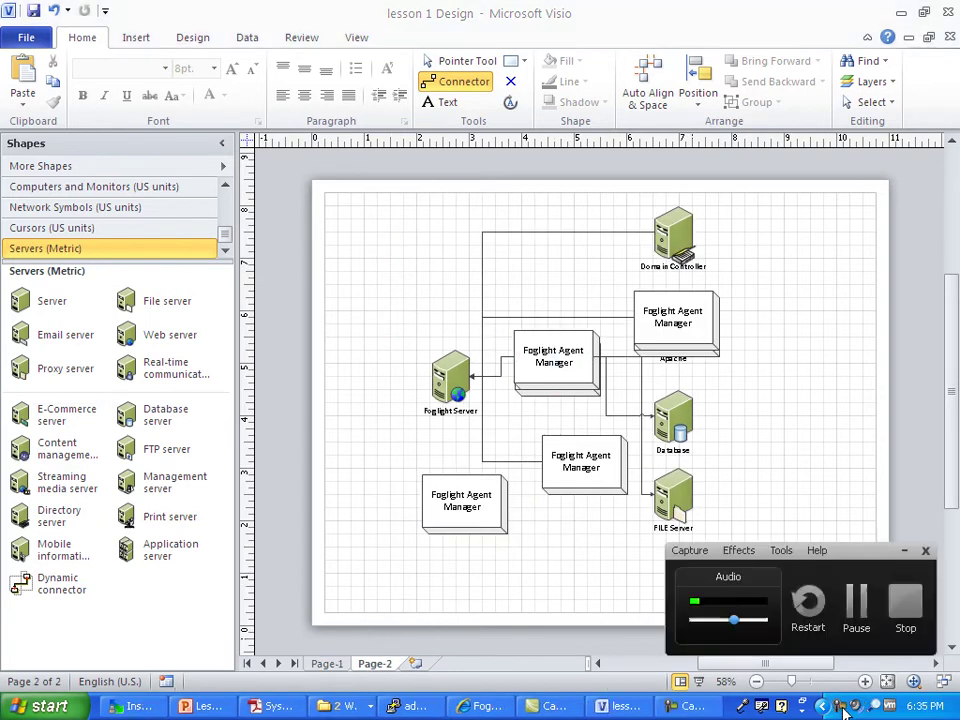
click(855, 605)
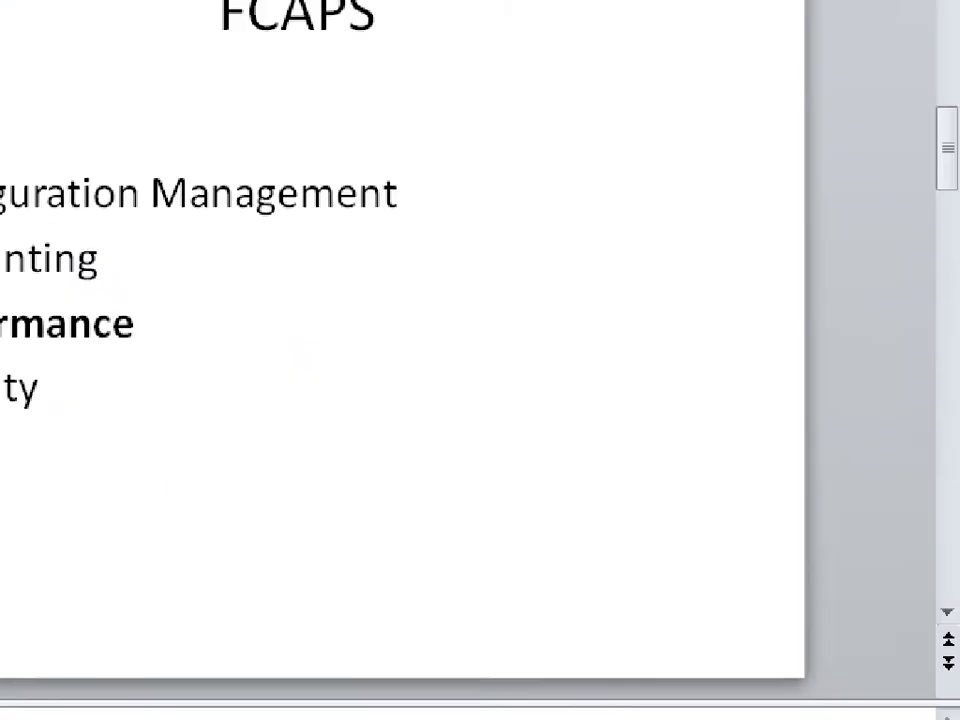
mouse_move(780, 30)
mouse_down()
mouse_move(579, 11)
mouse_move(505, 175)
mouse_move(827, 45)
mouse_move(714, 0)
mouse_up()
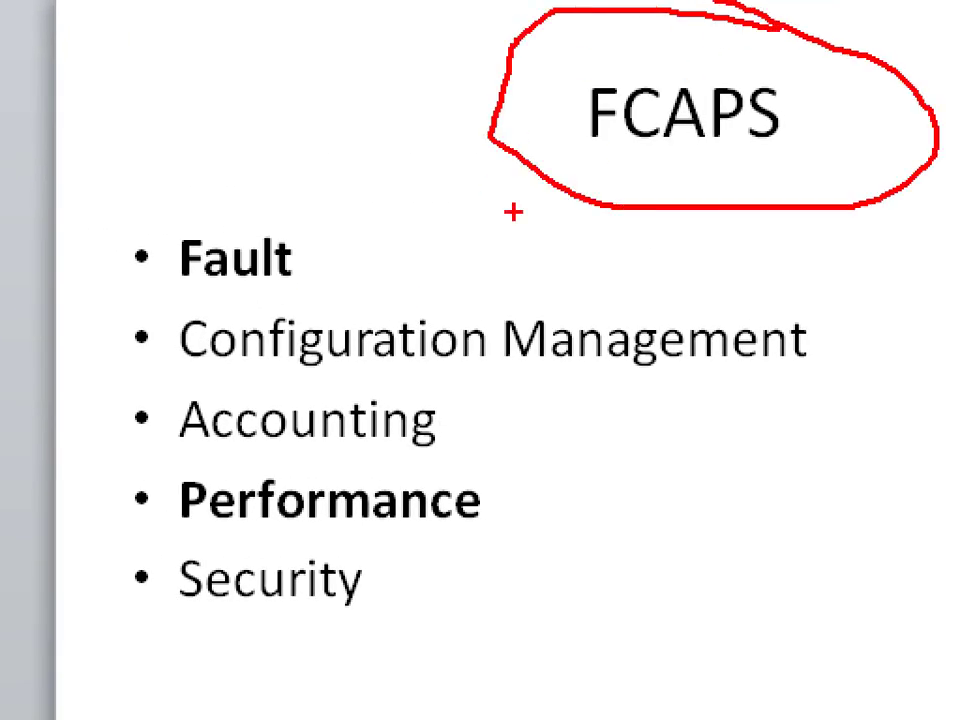
drag(145, 280, 218, 284)
drag(108, 378, 215, 352)
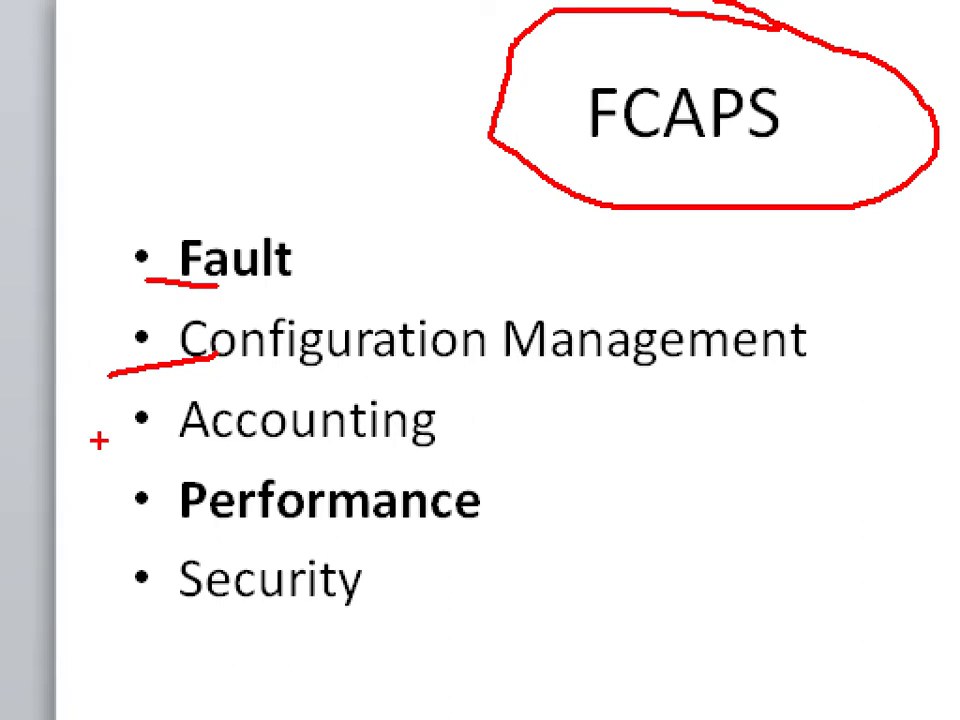
drag(98, 438, 182, 430)
drag(118, 493, 192, 496)
drag(106, 598, 185, 577)
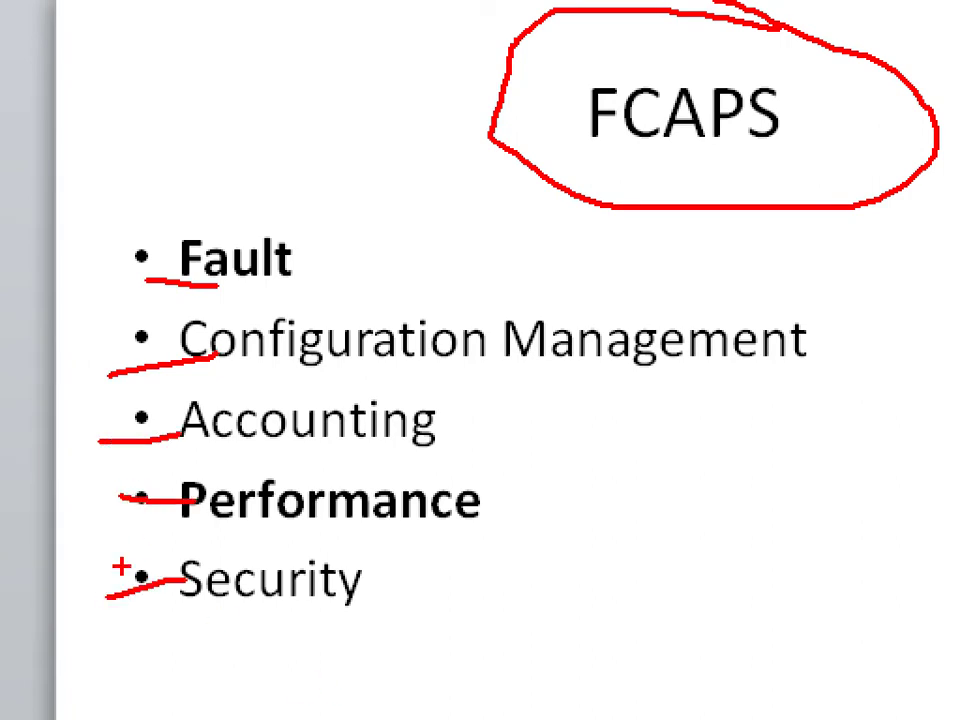
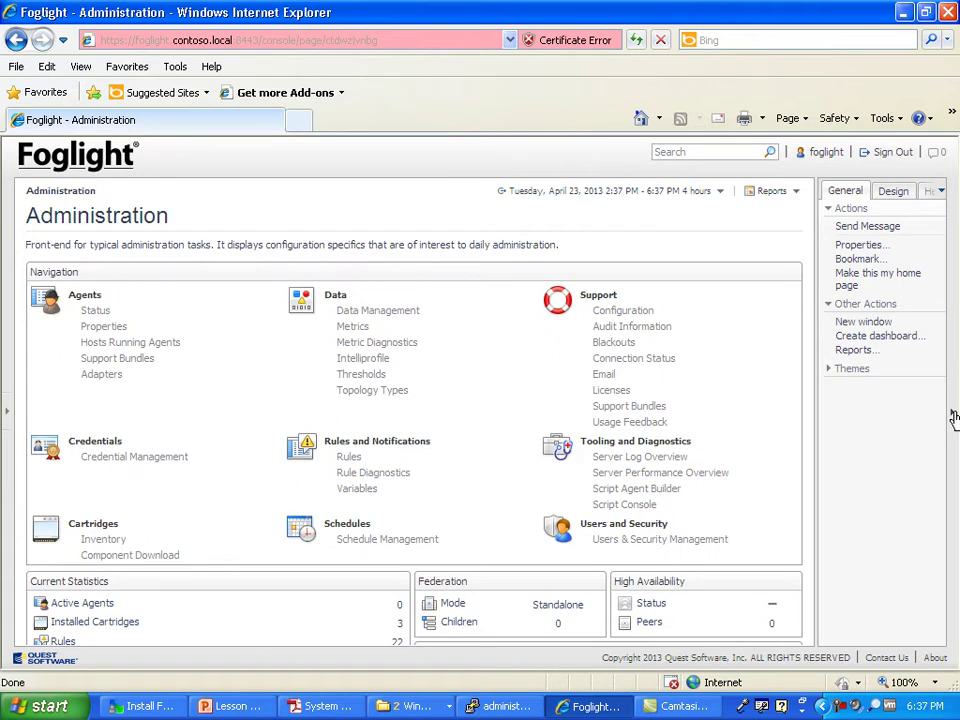
Step: Collapse the Actions panel and briefly reveal the dashboards navigation tree
click(951, 415)
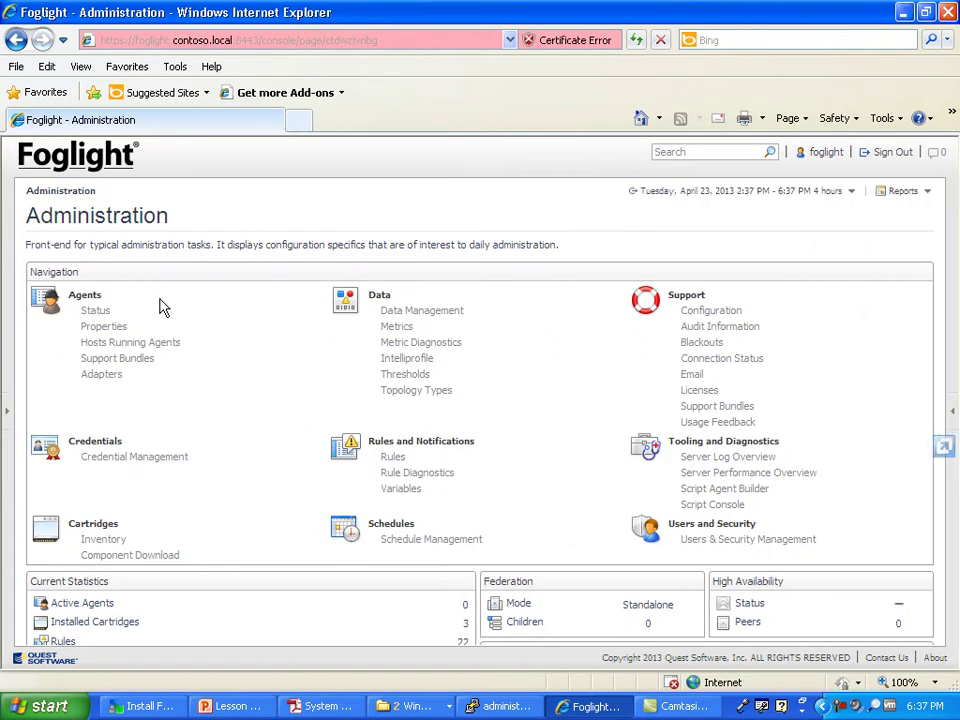
click(8, 410)
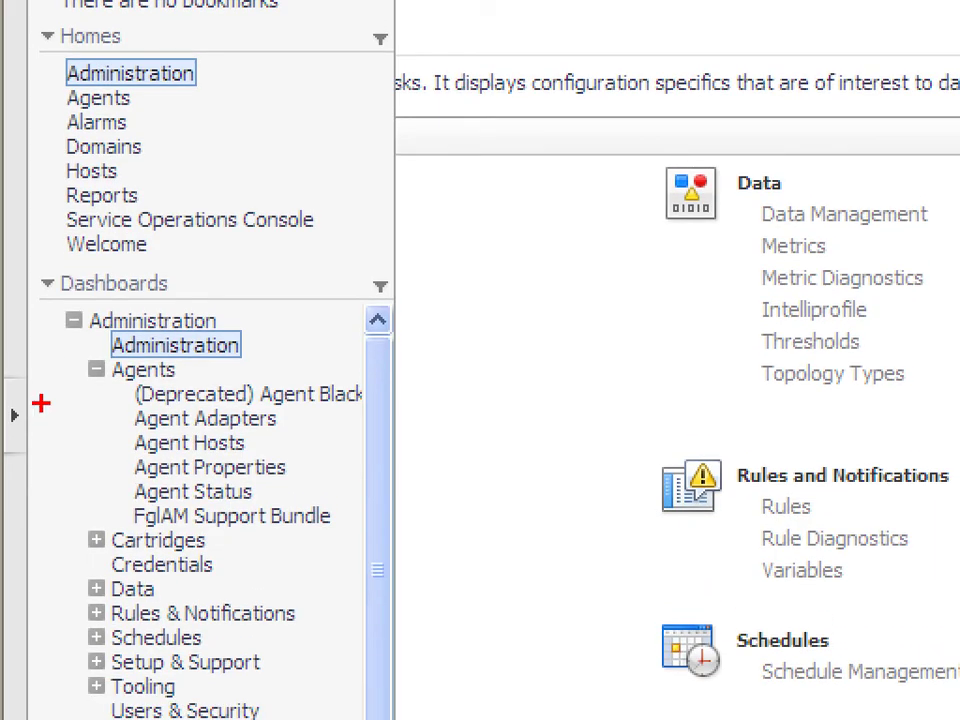
mouse_move(47, 343)
mouse_down()
mouse_move(103, 536)
mouse_move(17, 347)
mouse_up()
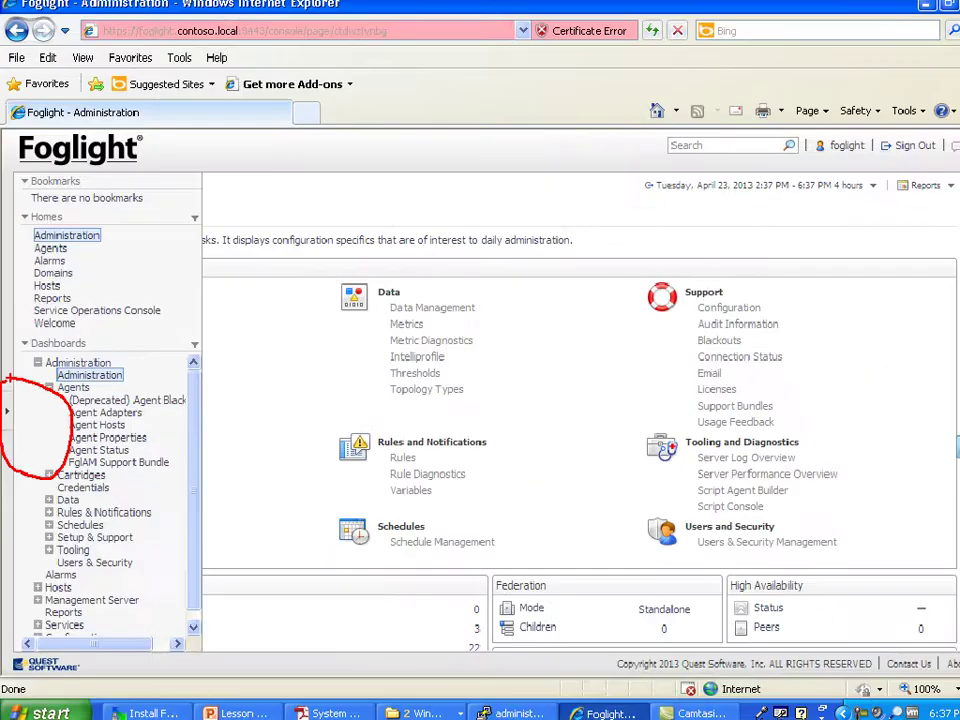
click(11, 418)
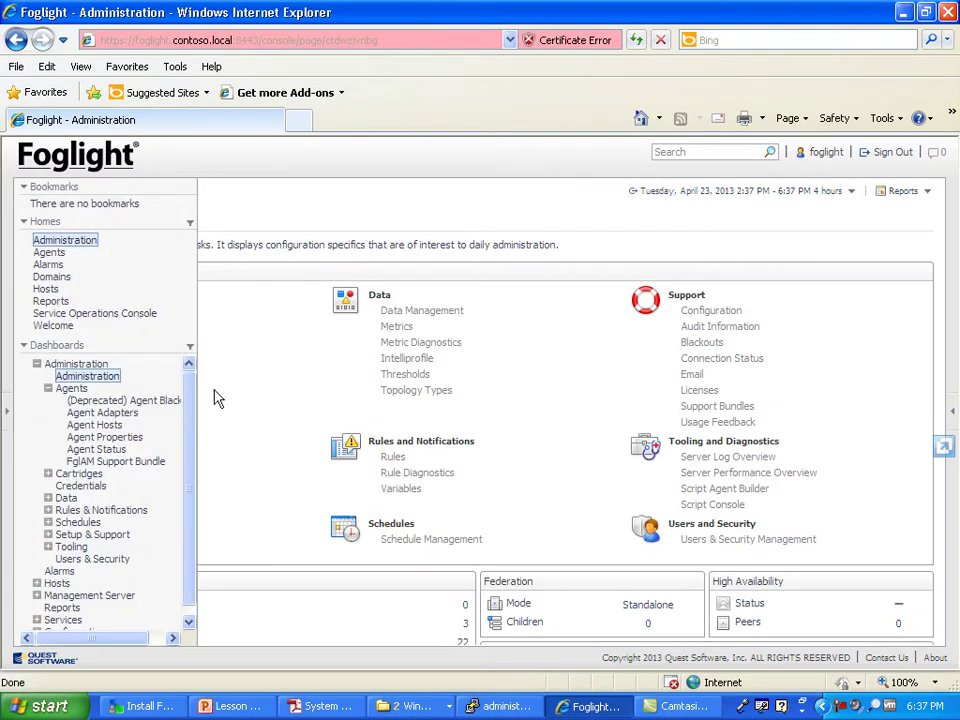
click(843, 704)
click(856, 620)
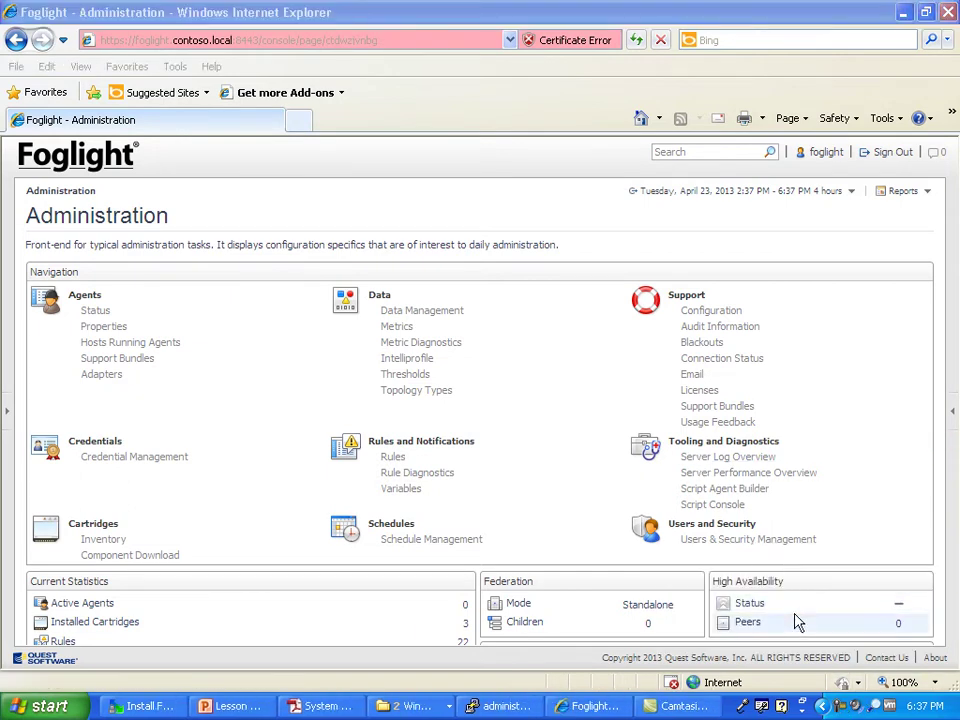
Step: Dock the navigation tree and restore the Actions panel, then hide the tree again
click(12, 412)
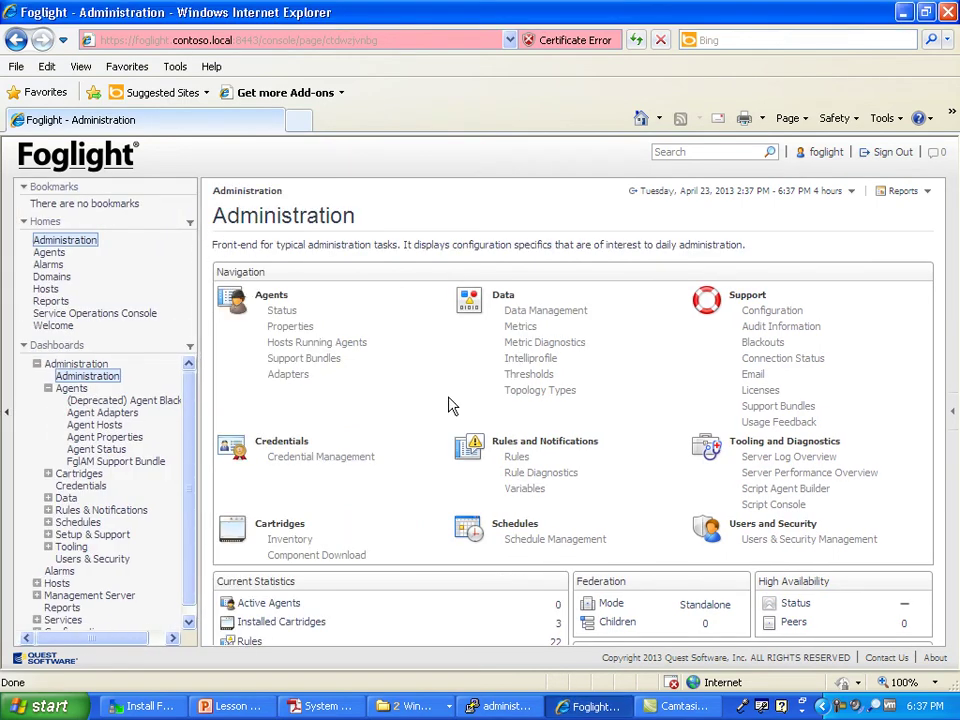
click(952, 412)
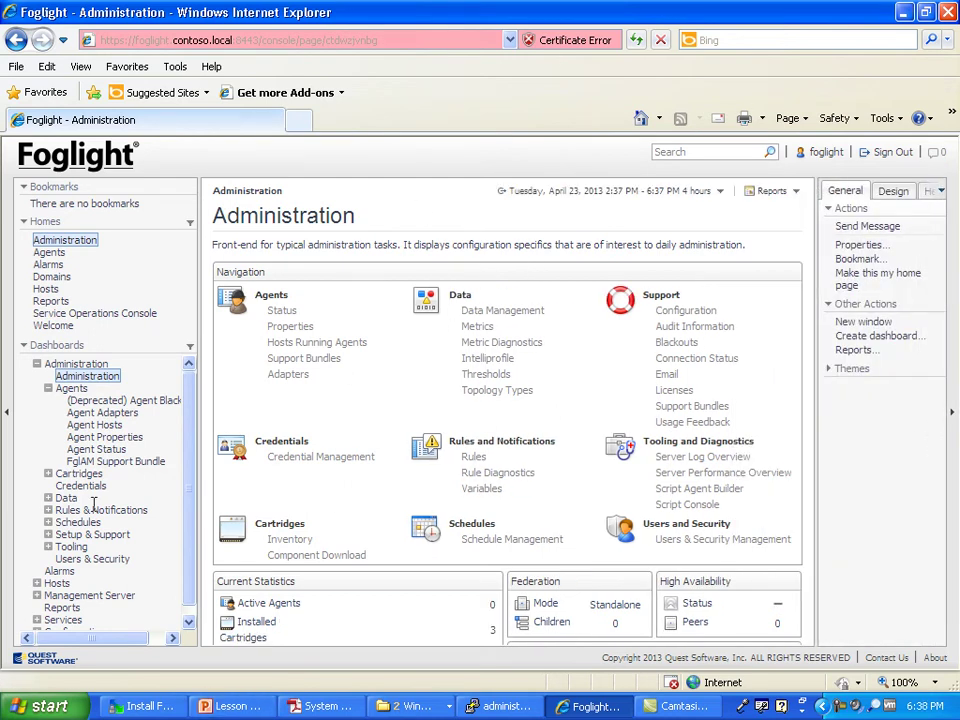
click(8, 422)
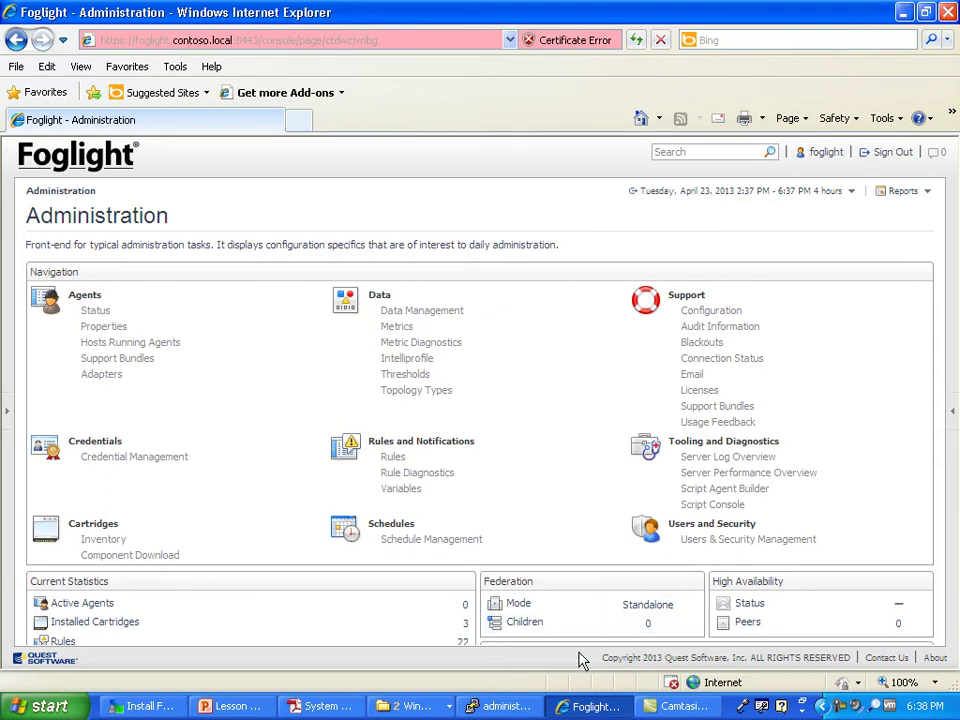
Step: Dock the Bookmarks, Homes and Dashboards tree beside Administration, highlighting 'administration tasks' in the description
click(13, 418)
click(8, 413)
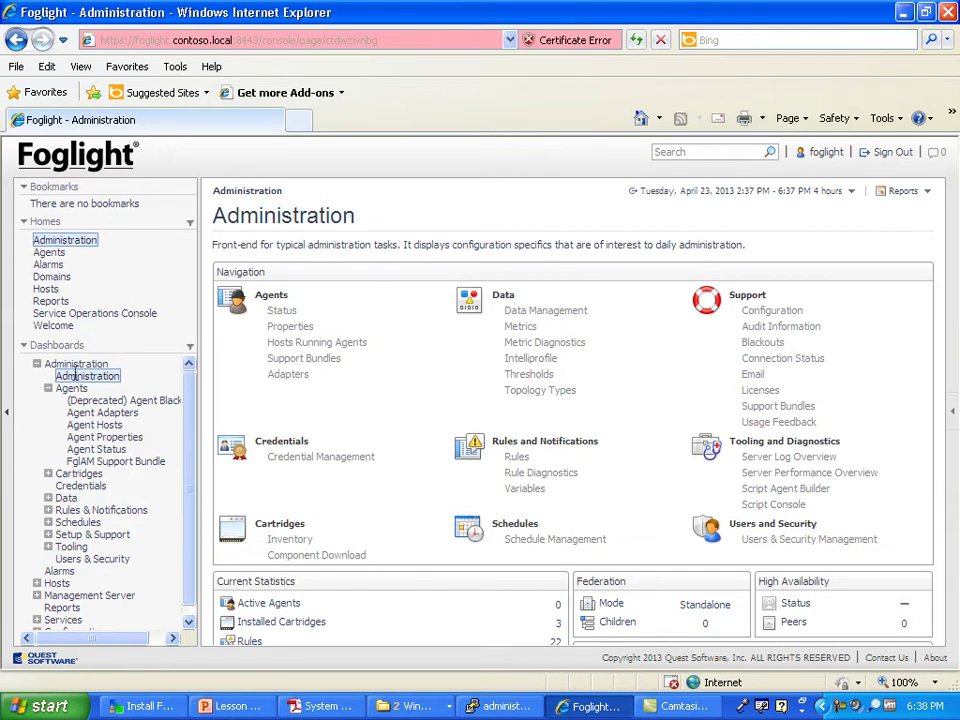
drag(242, 243, 376, 244)
click(377, 245)
drag(307, 244, 398, 245)
click(330, 275)
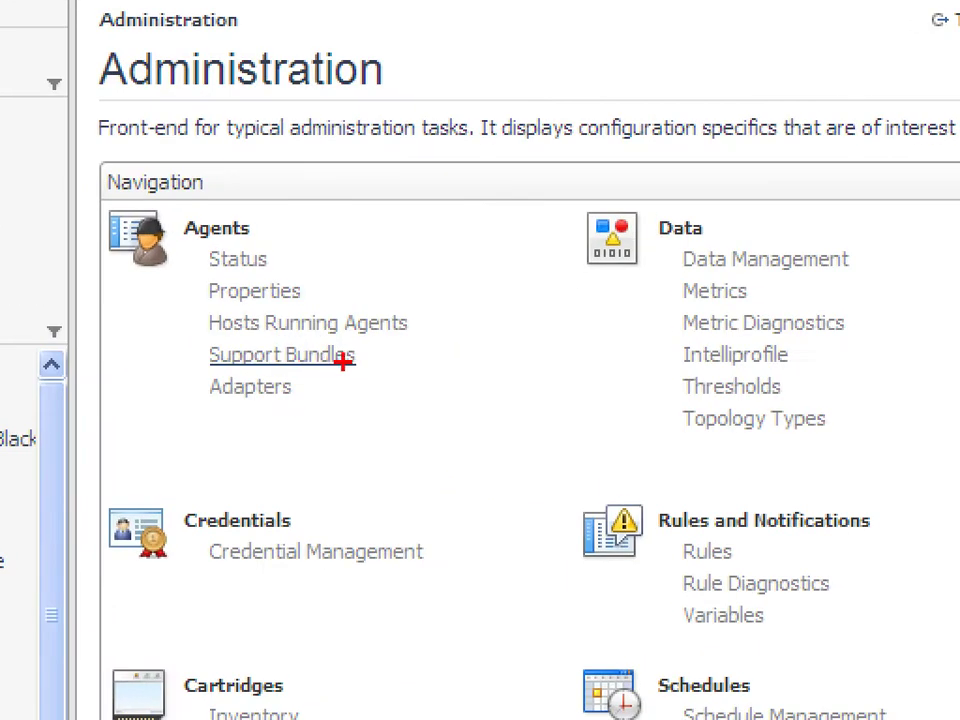
drag(355, 352, 242, 360)
mouse_move(160, 357)
mouse_down()
mouse_move(439, 338)
mouse_move(320, 345)
mouse_up()
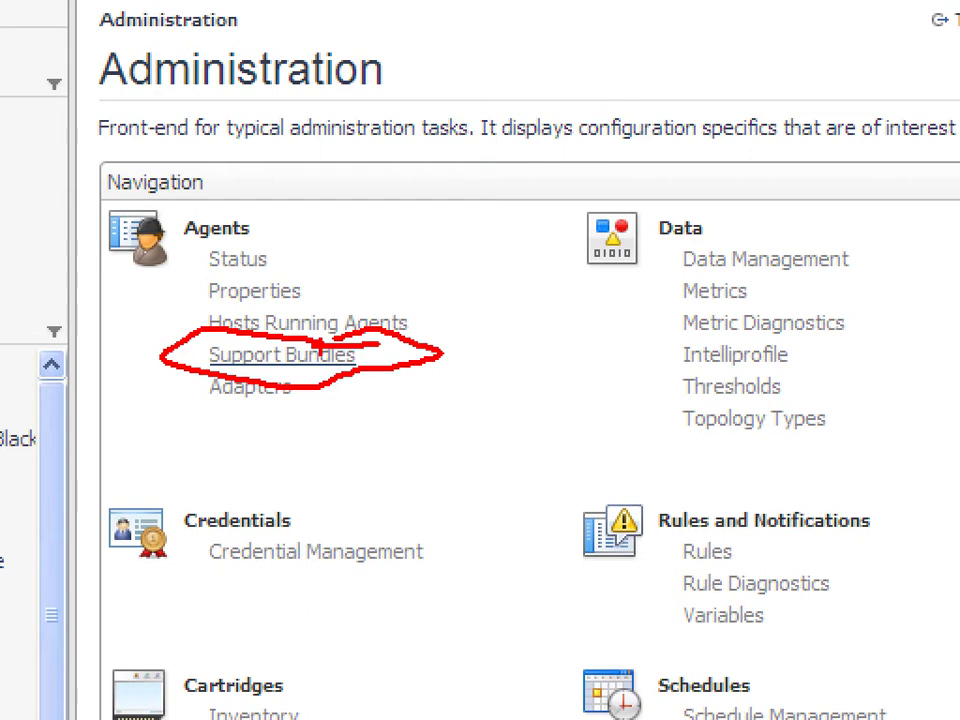
key(Escape)
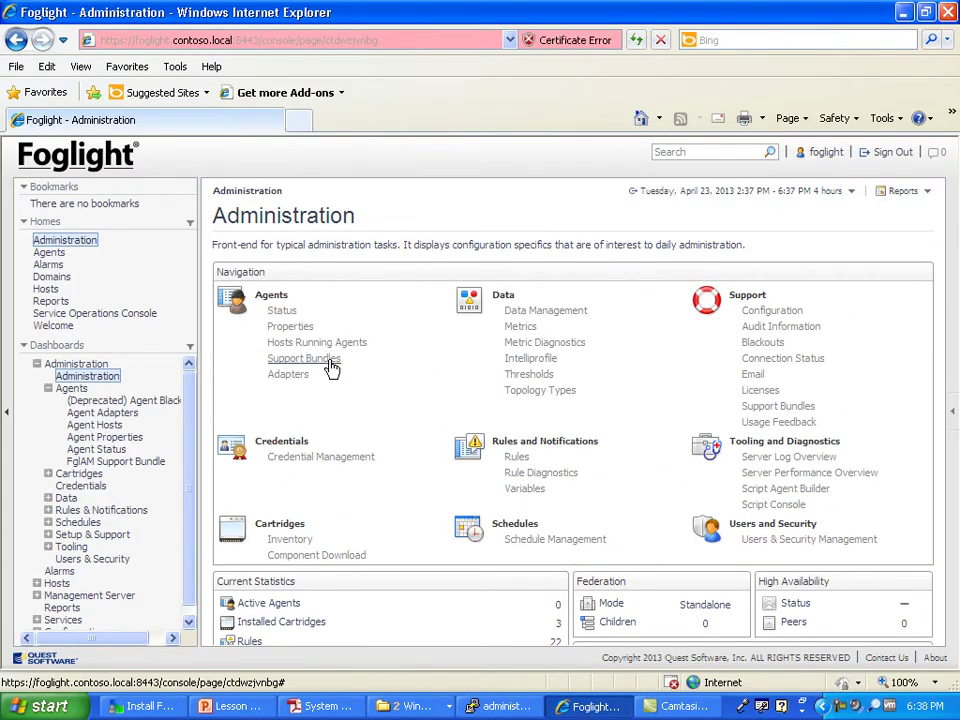
Step: View the Agent Manager Support Bundle page, then go back to Administration
click(332, 360)
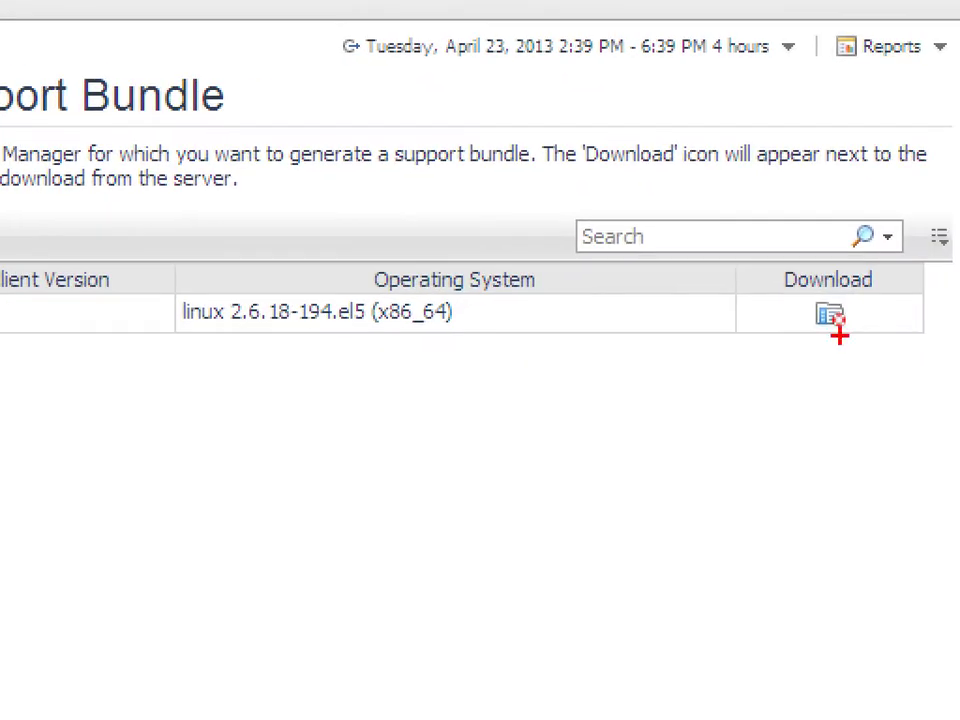
mouse_move(956, 268)
mouse_down()
mouse_move(729, 330)
mouse_move(889, 229)
mouse_up()
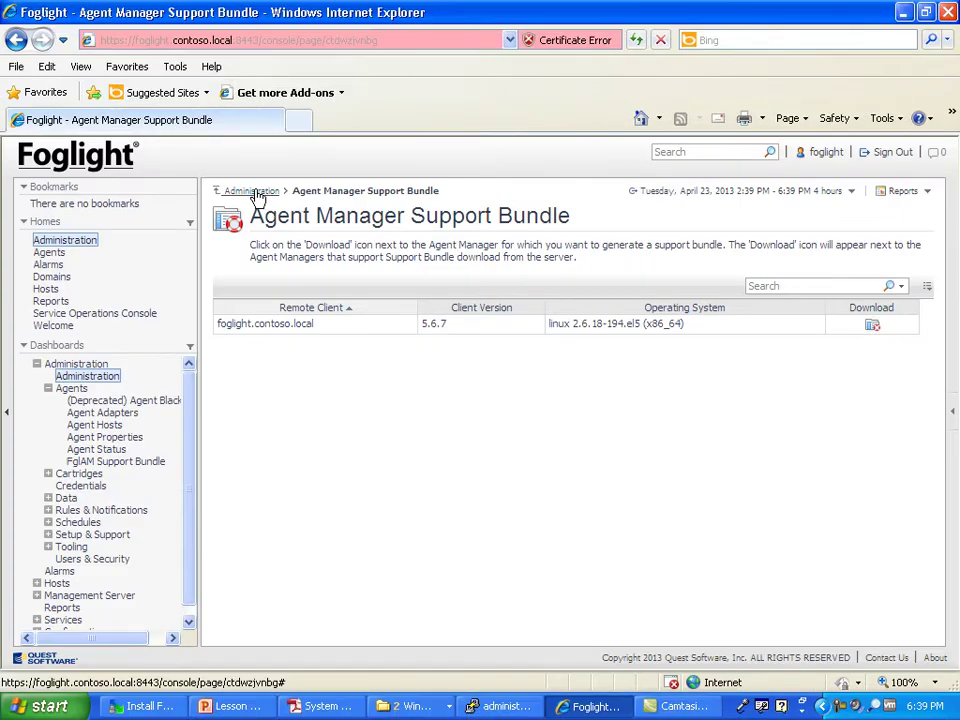
click(252, 192)
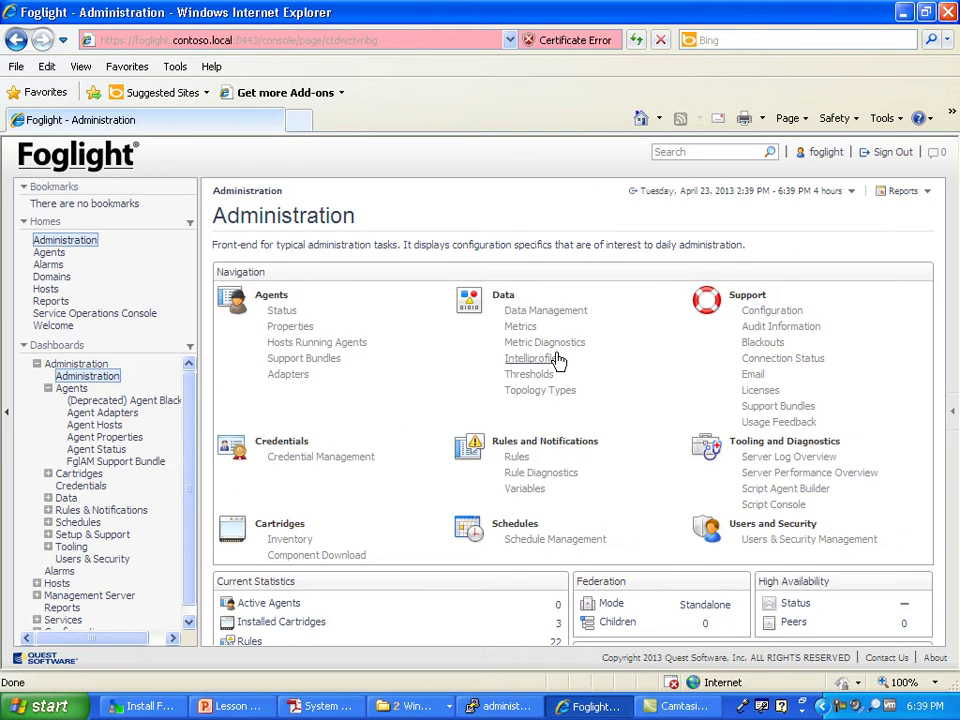
Step: Open Cartridges > Component Download, listing the FoglightTrapAction MIB v2 component
click(317, 558)
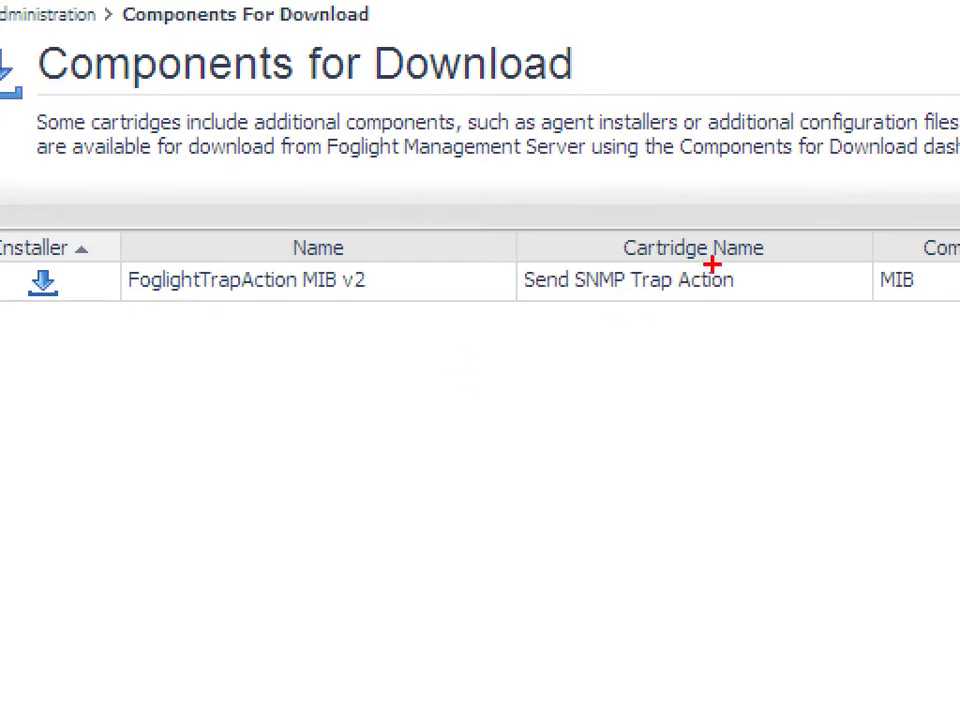
drag(590, 316, 470, 305)
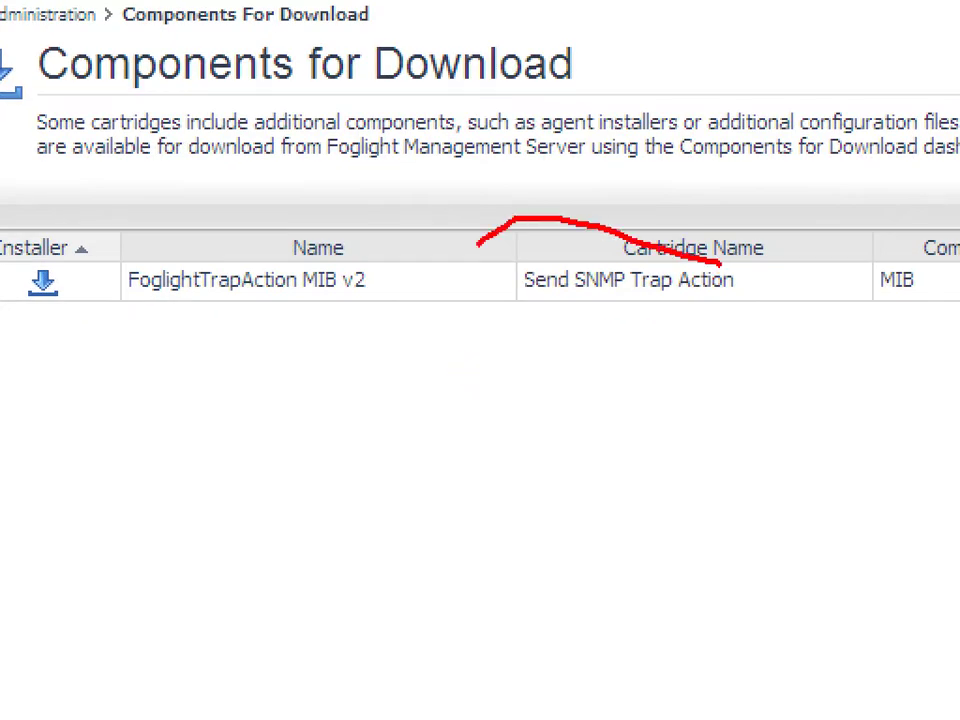
drag(720, 265, 508, 274)
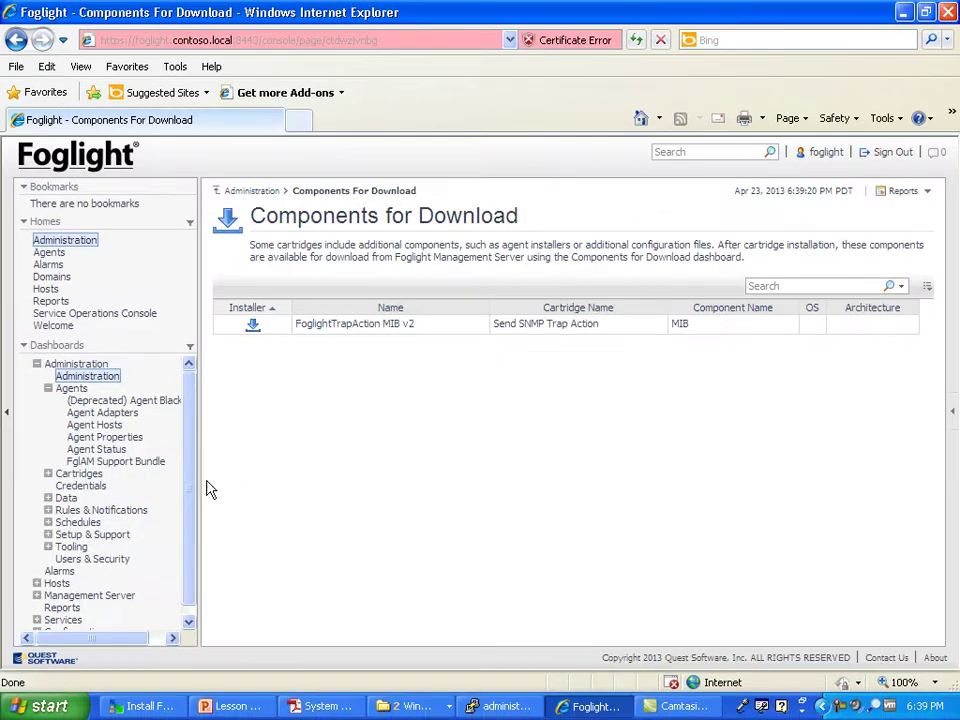
Step: Go to Data > Data Management, showing Long Term Reporting storing 4-hour averages indefinitely
click(265, 192)
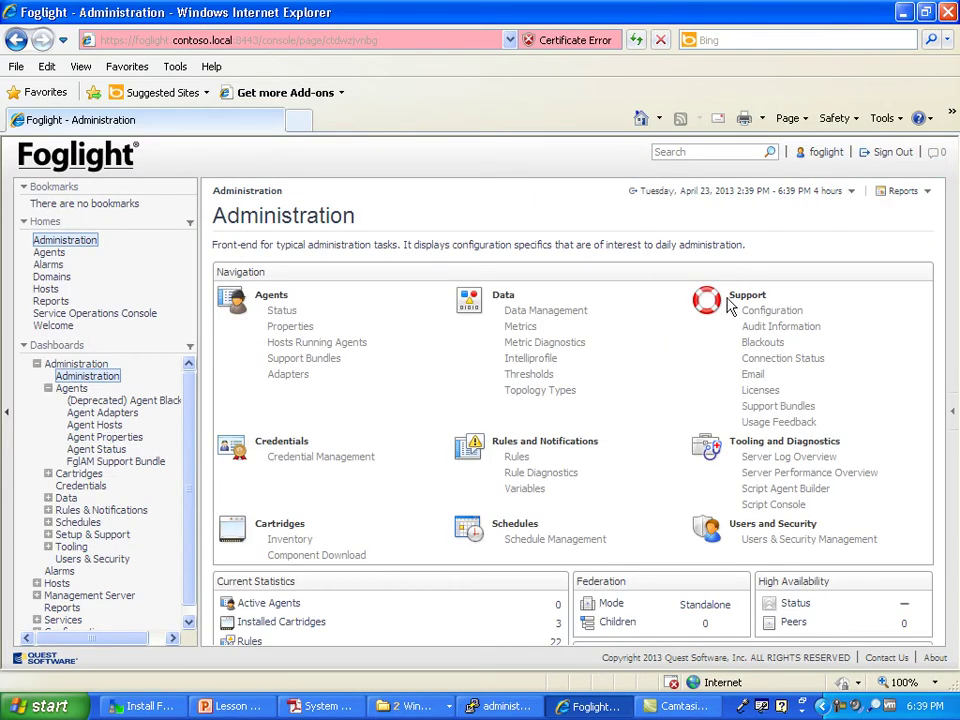
click(544, 316)
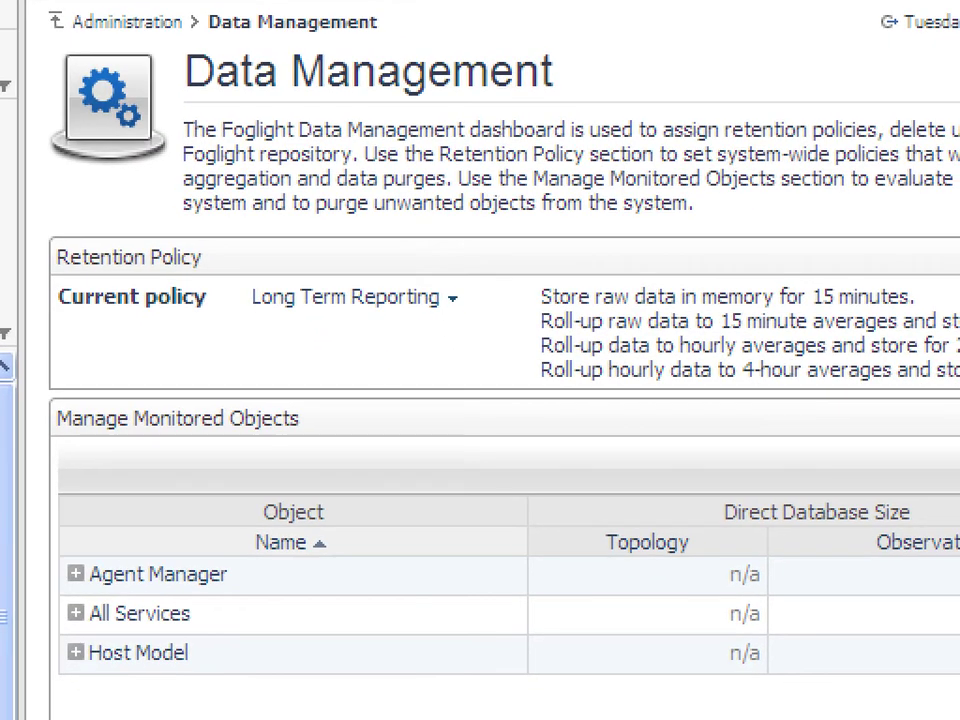
mouse_move(476, 242)
mouse_down()
mouse_move(380, 413)
mouse_move(500, 240)
mouse_up()
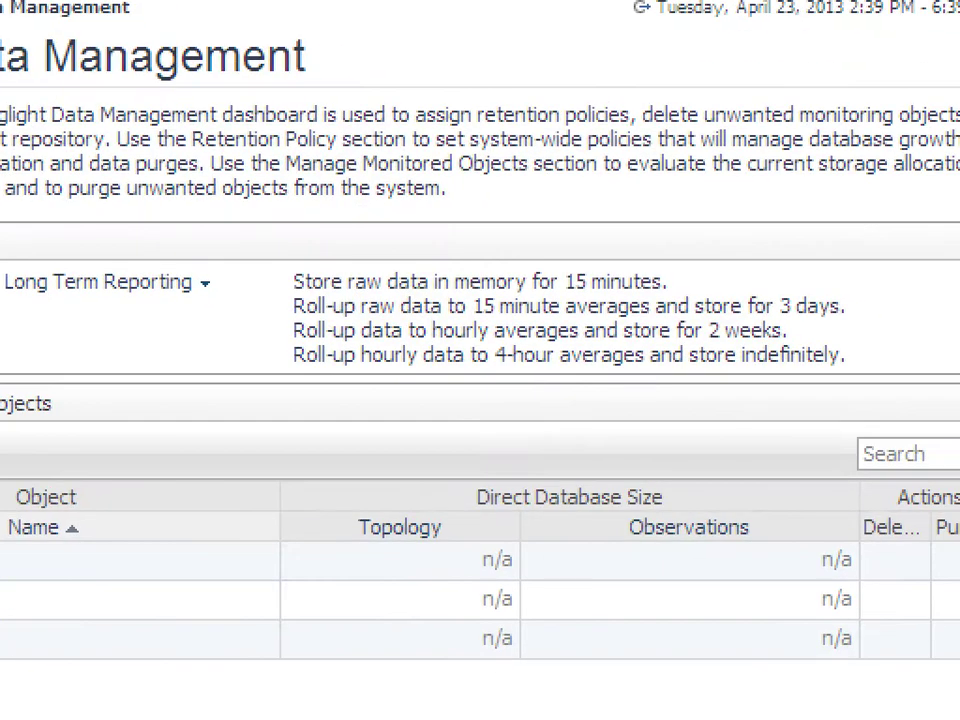
mouse_move(800, 270)
mouse_down()
mouse_move(778, 256)
mouse_move(643, 476)
mouse_move(665, 135)
mouse_up()
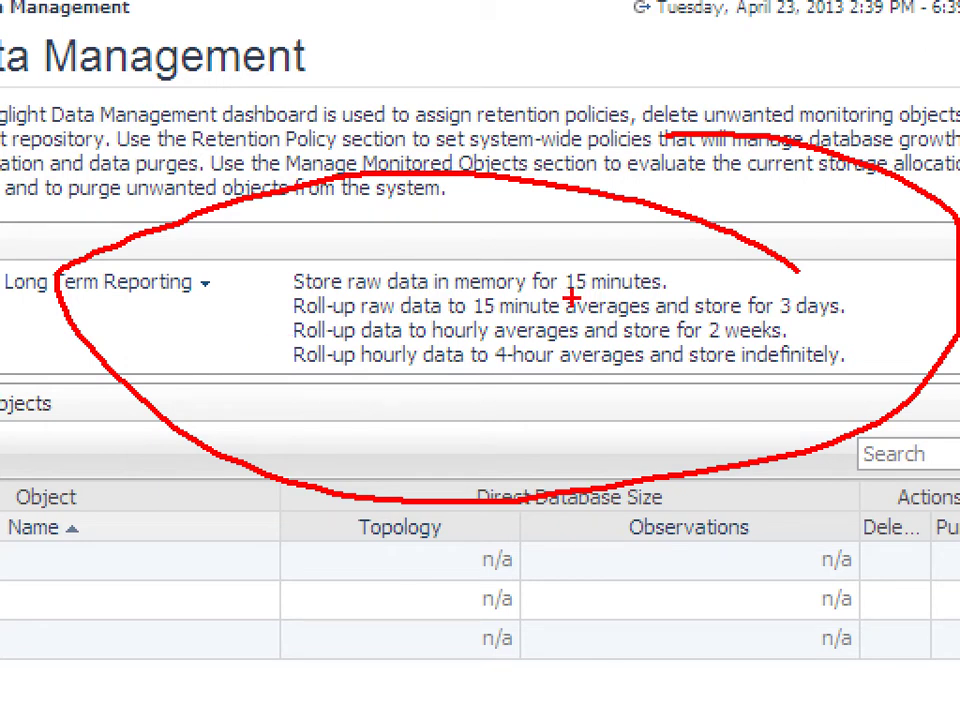
drag(692, 374, 836, 362)
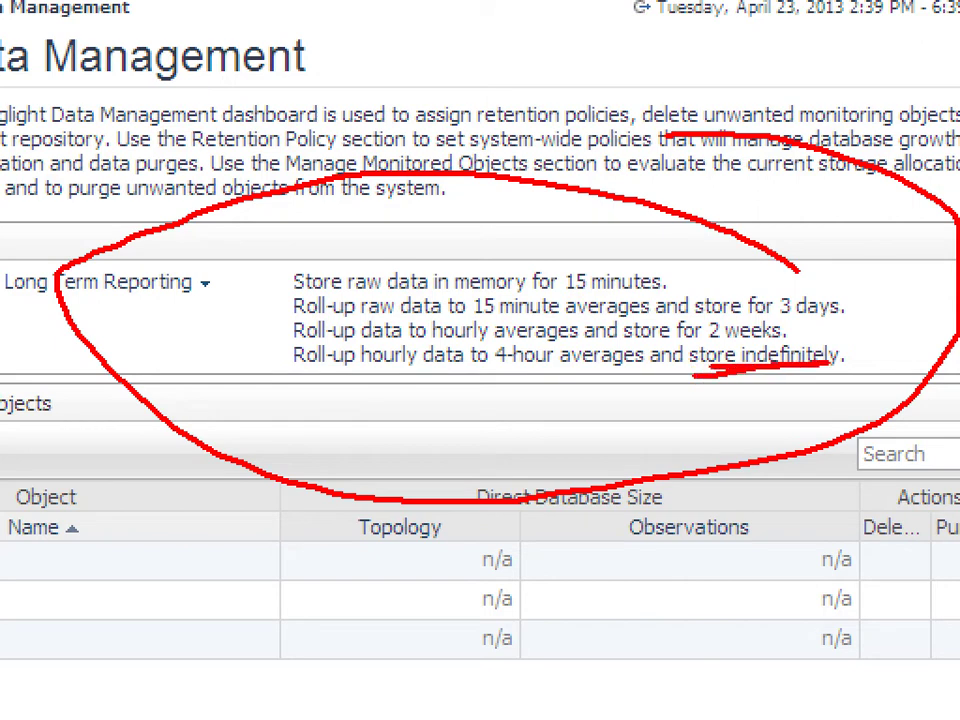
key(Escape)
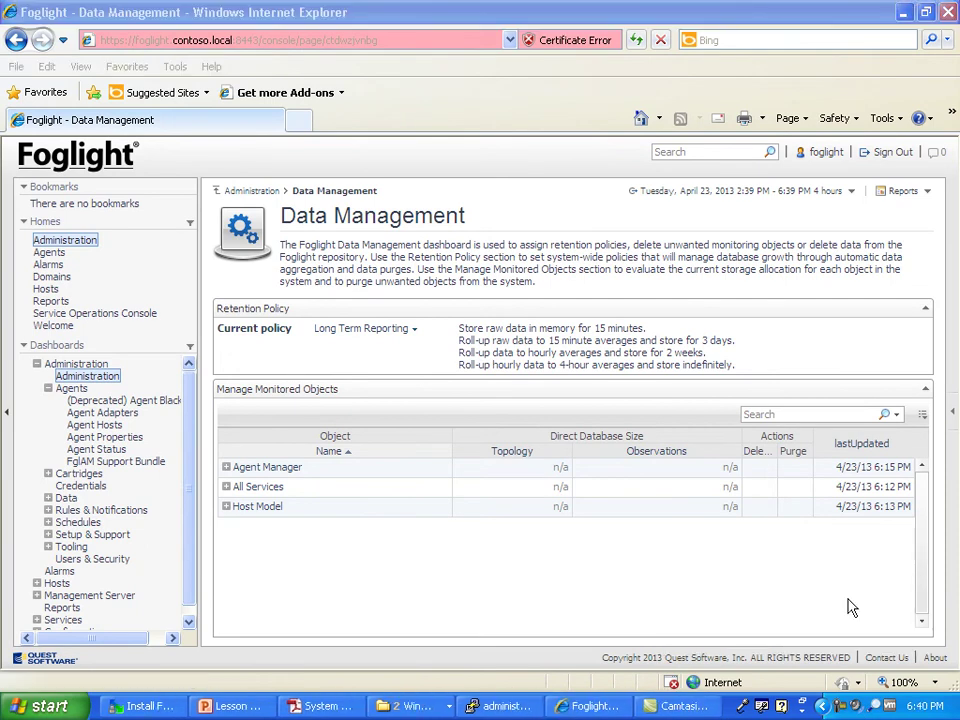
Step: Switch the retention policy view to Short Term and note its 'Purge after 2 weeks' rule
click(418, 336)
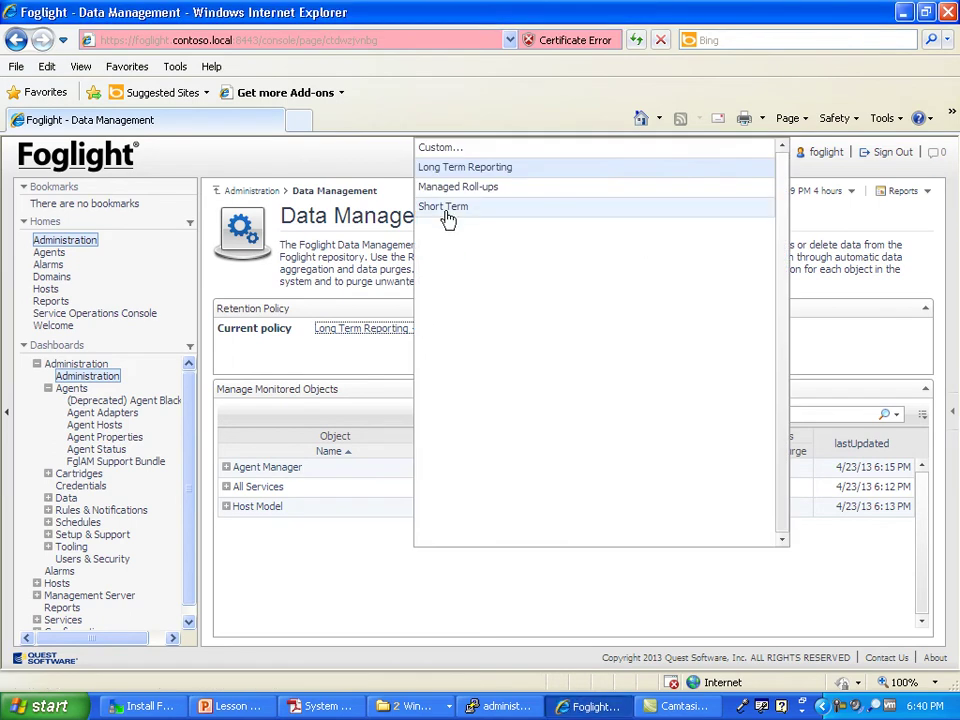
click(446, 207)
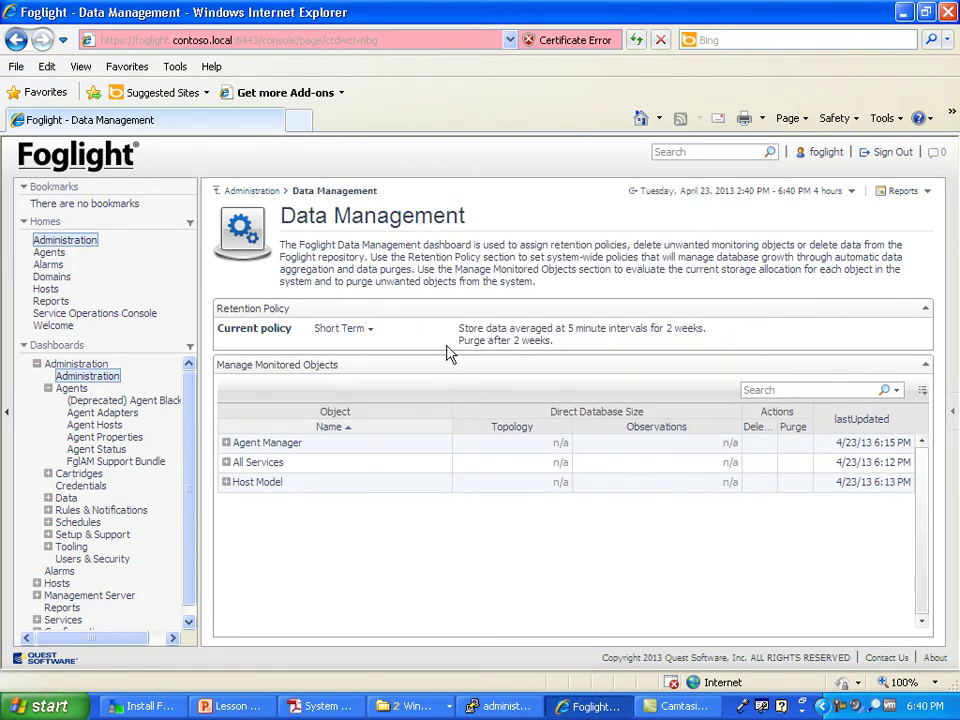
drag(476, 340, 527, 344)
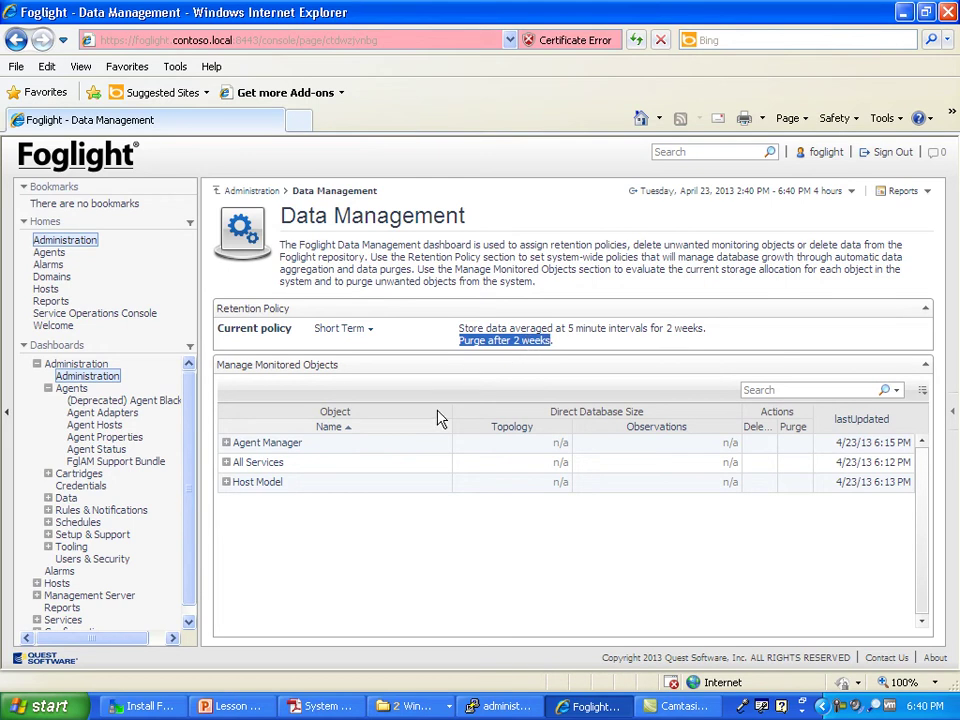
click(435, 544)
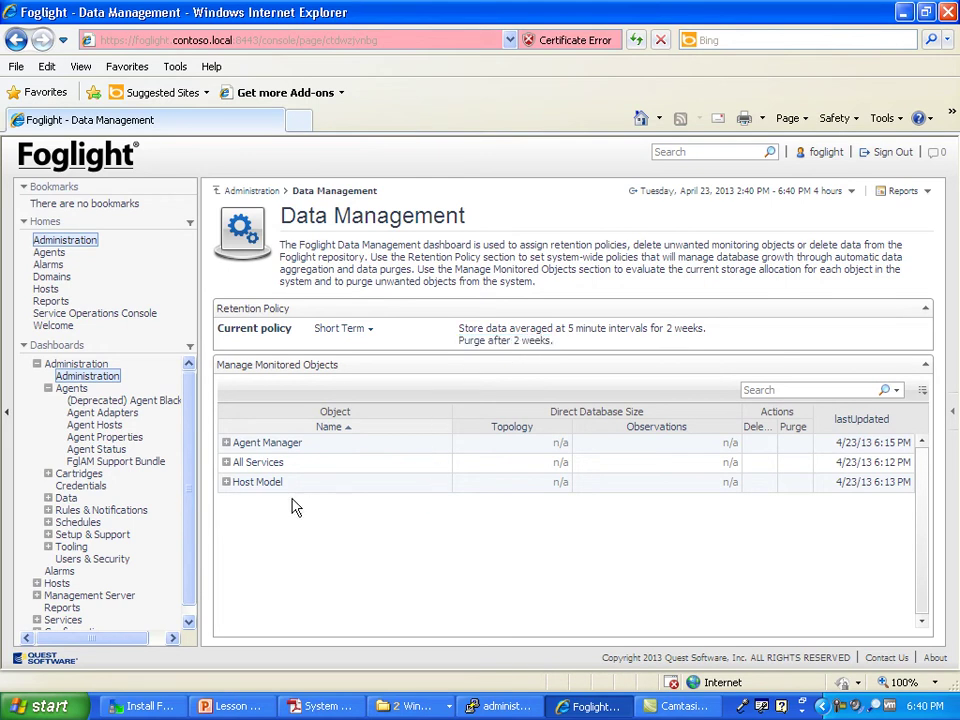
Step: Expand Host Model and its hosts group in Manage Monitored Objects
click(226, 483)
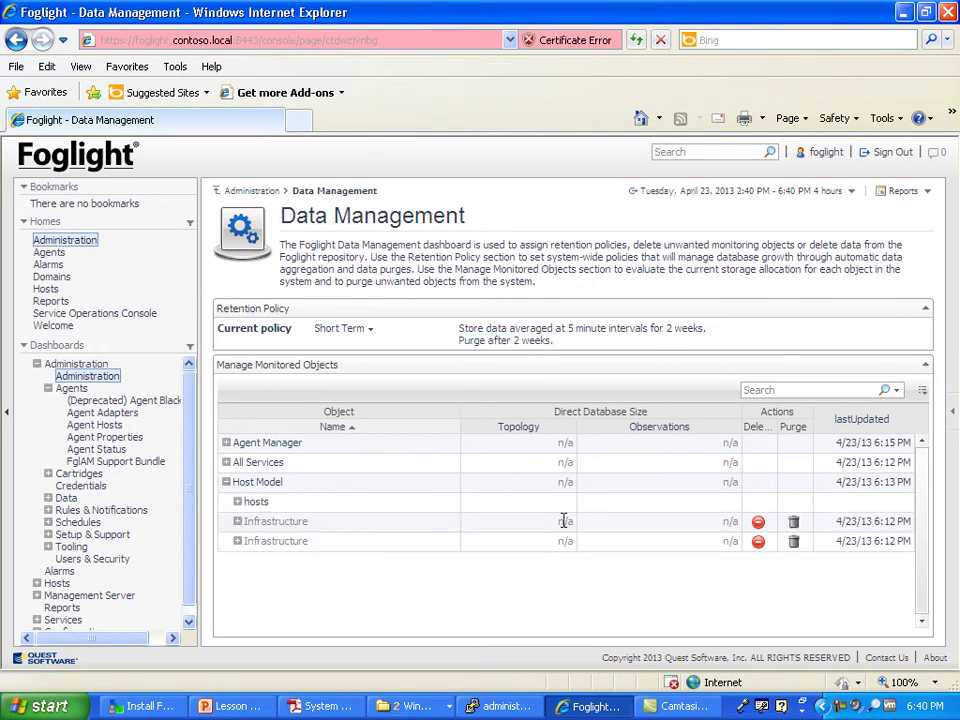
click(239, 504)
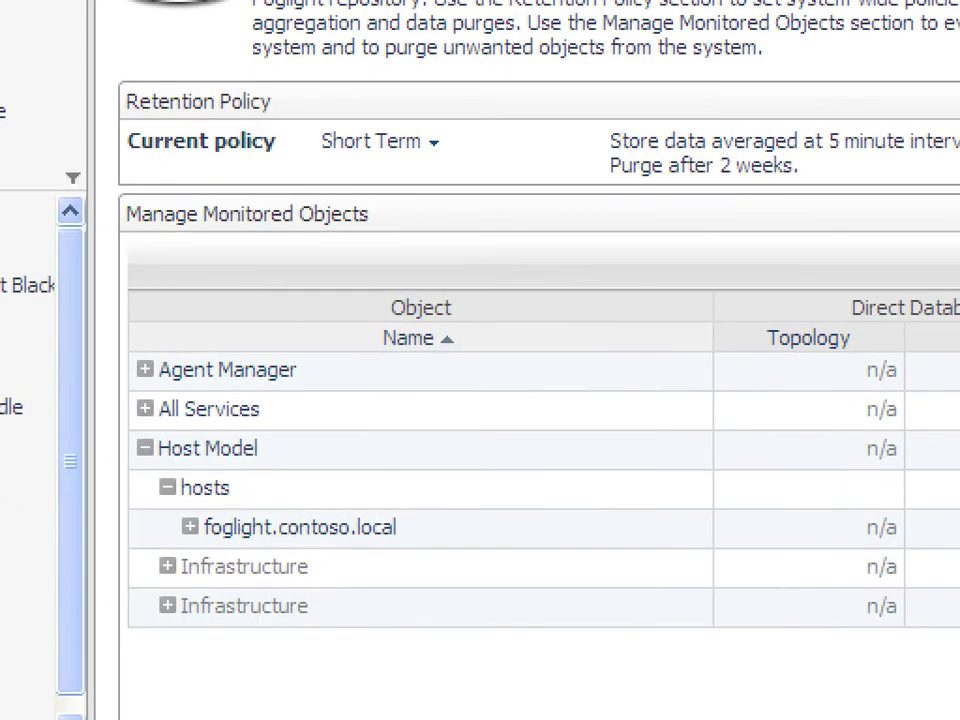
mouse_move(355, 483)
mouse_down()
mouse_move(429, 536)
mouse_move(347, 463)
mouse_up()
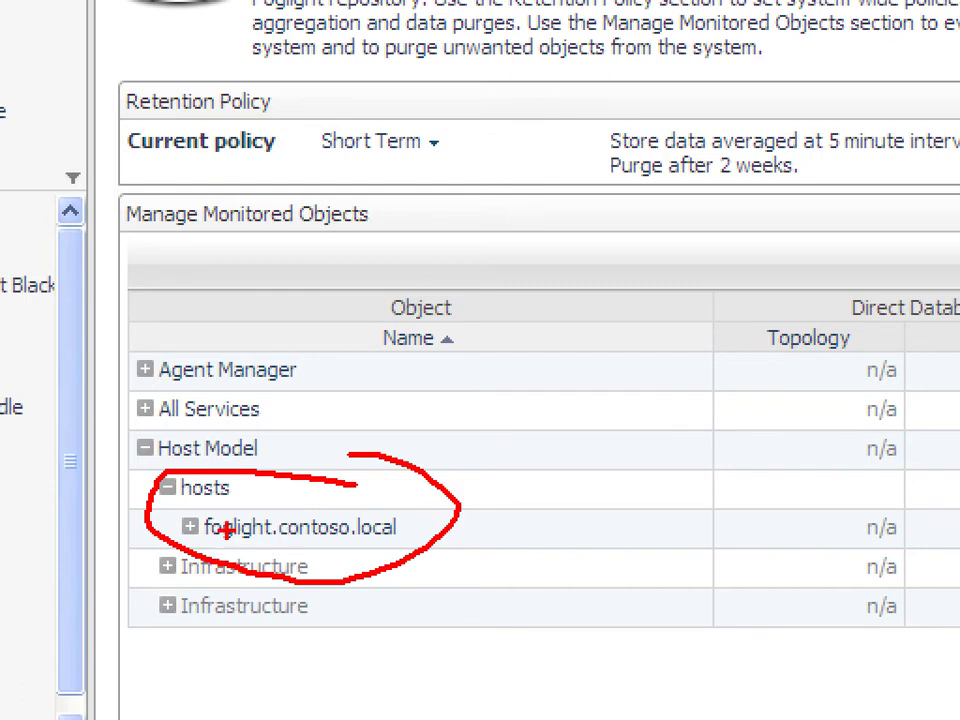
key(Escape)
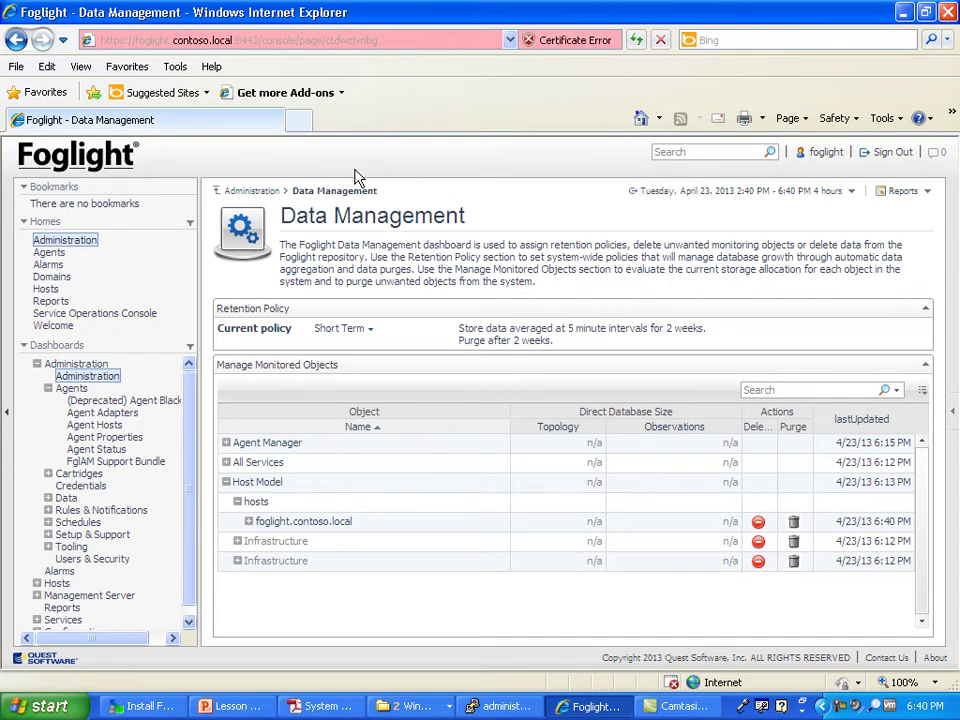
drag(385, 228, 473, 249)
click(472, 266)
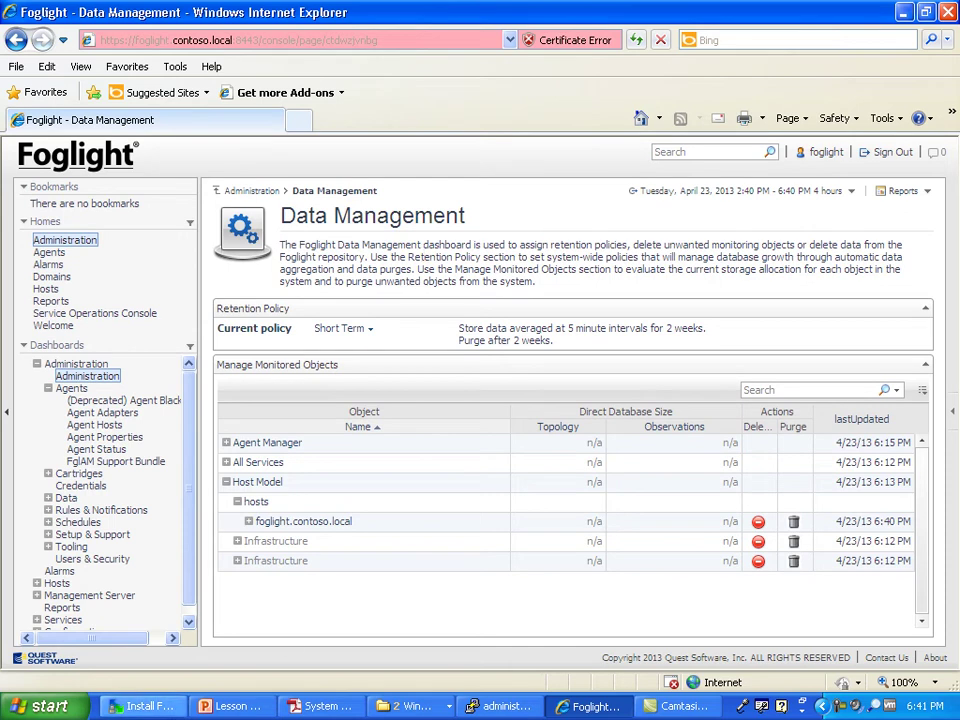
Step: Check All Services, expand Agent Manager instances to the server, then return to Administration
click(227, 482)
click(227, 463)
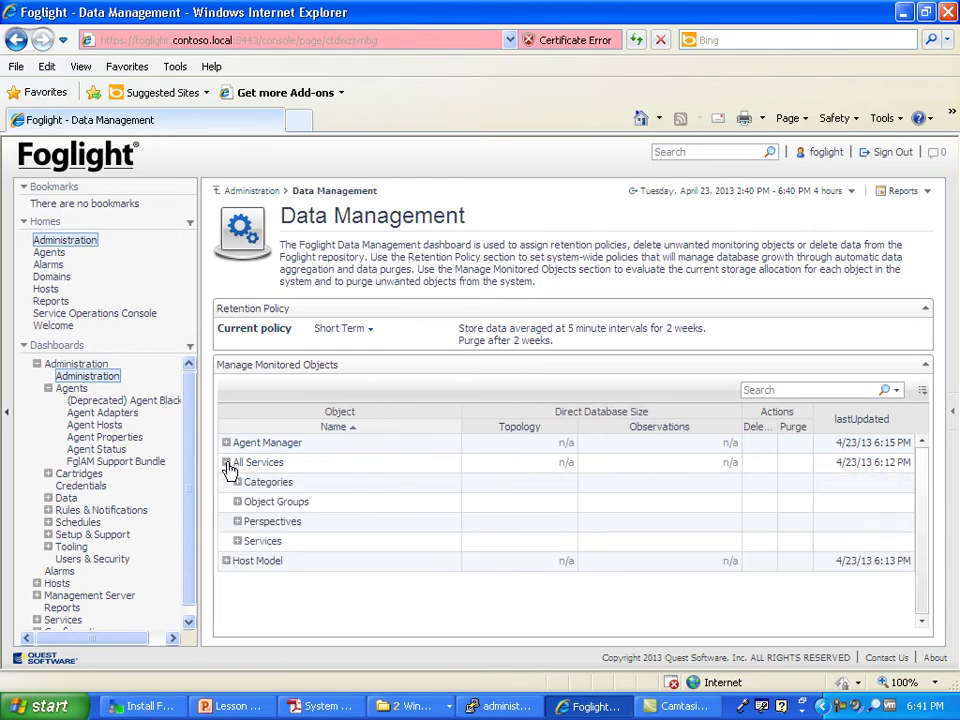
click(227, 463)
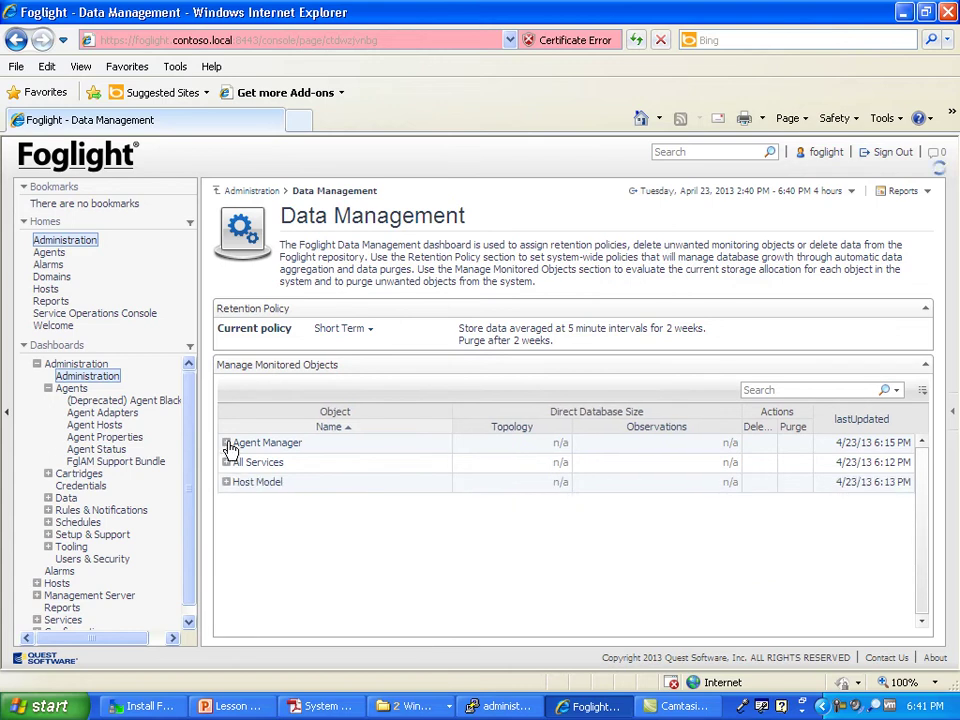
click(228, 444)
click(237, 462)
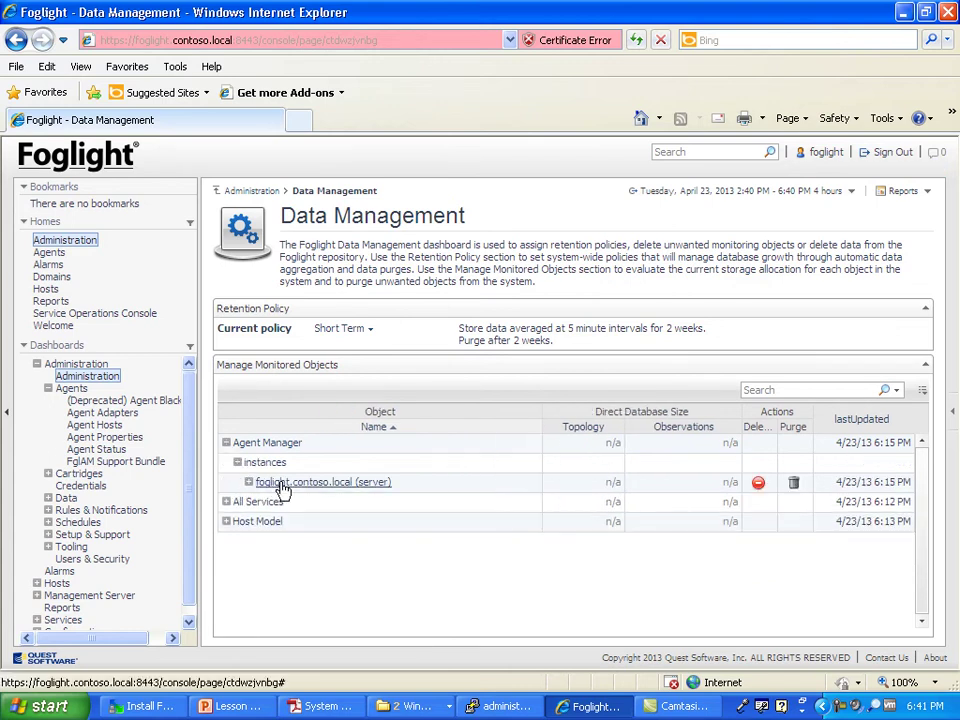
mouse_move(303, 484)
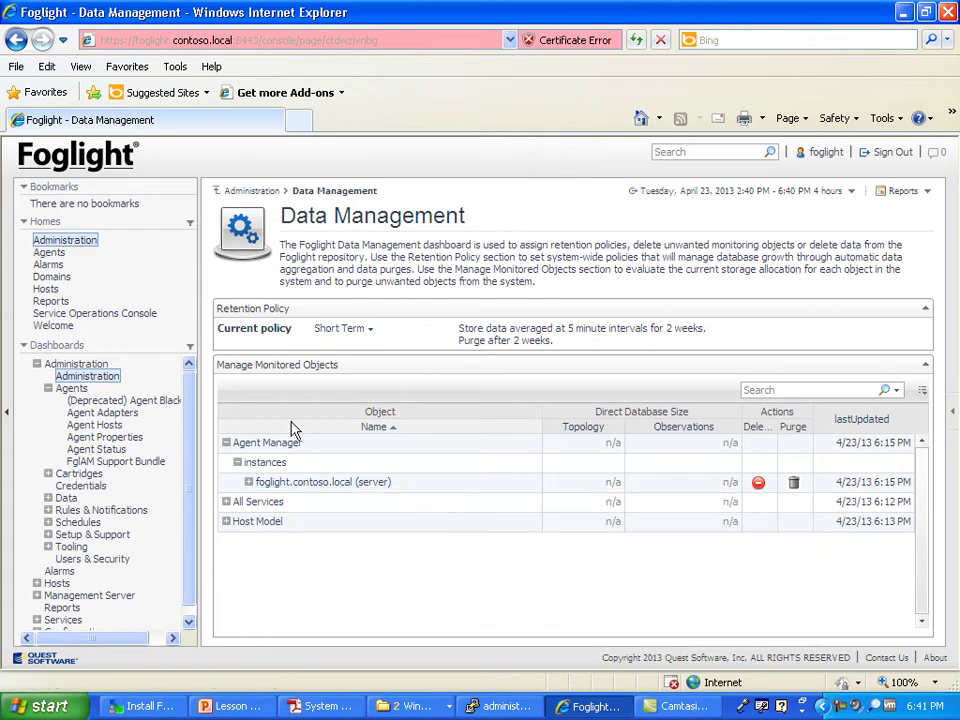
click(245, 195)
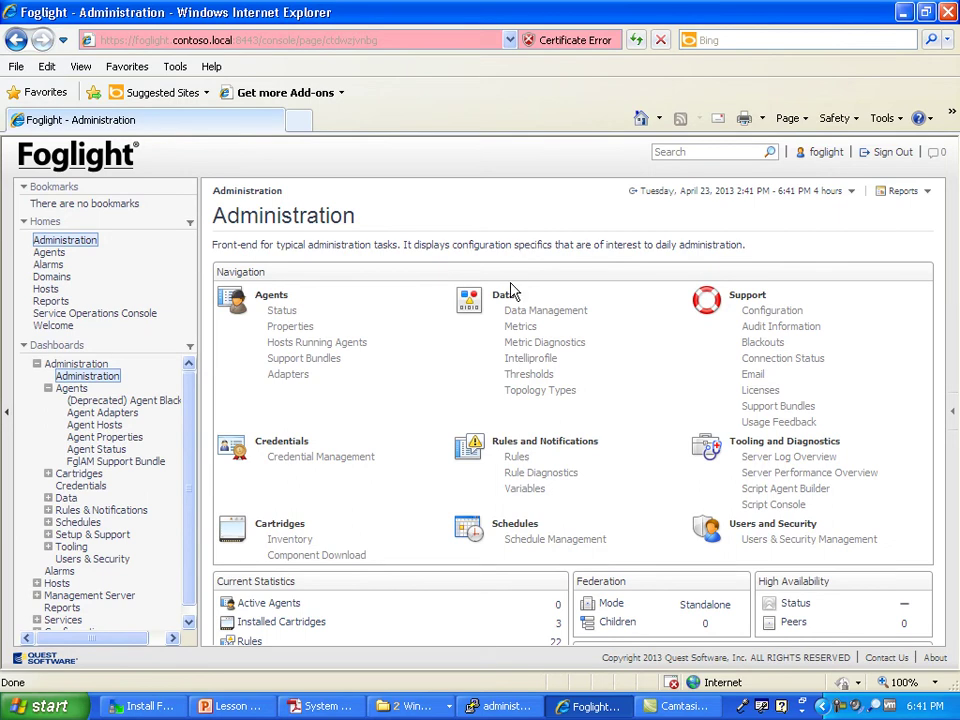
Step: Open Data > Metrics to load the Manage Derived Metrics page
click(521, 326)
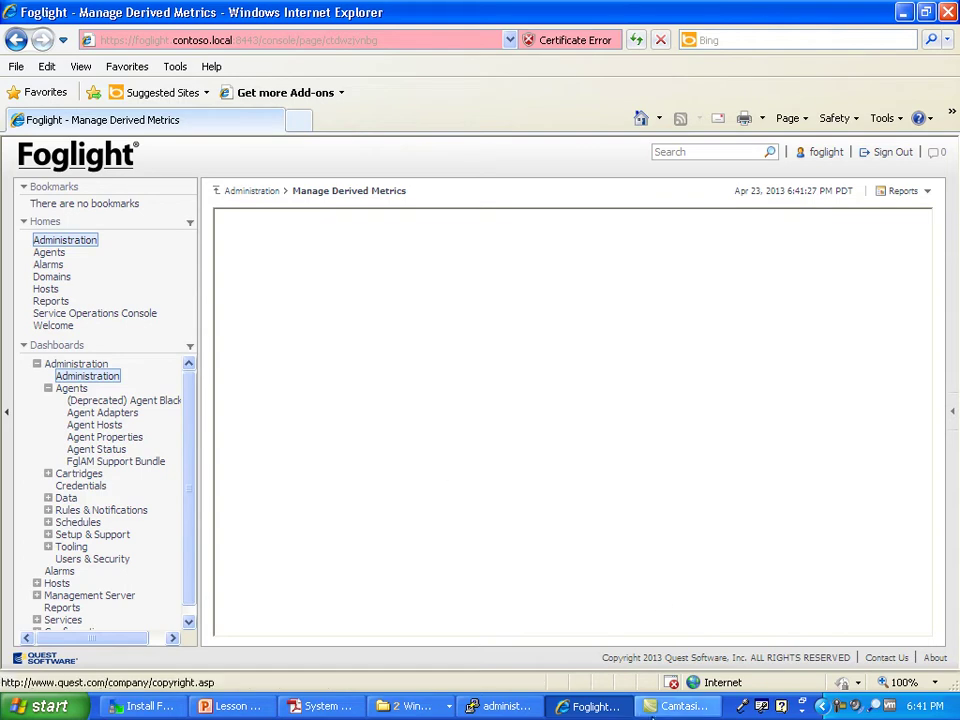
click(683, 708)
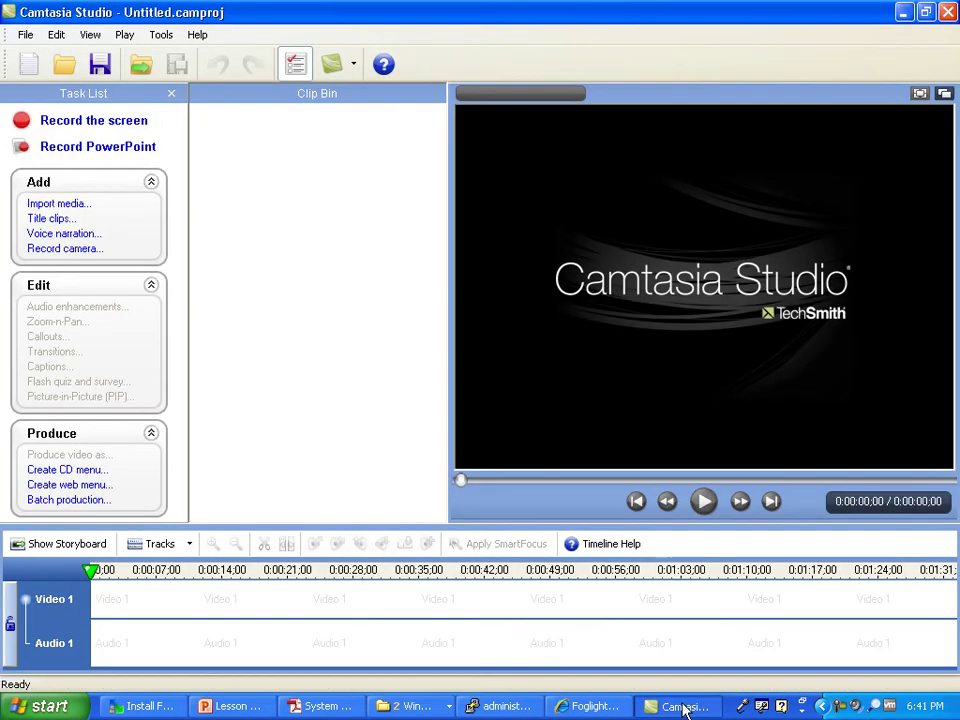
click(903, 12)
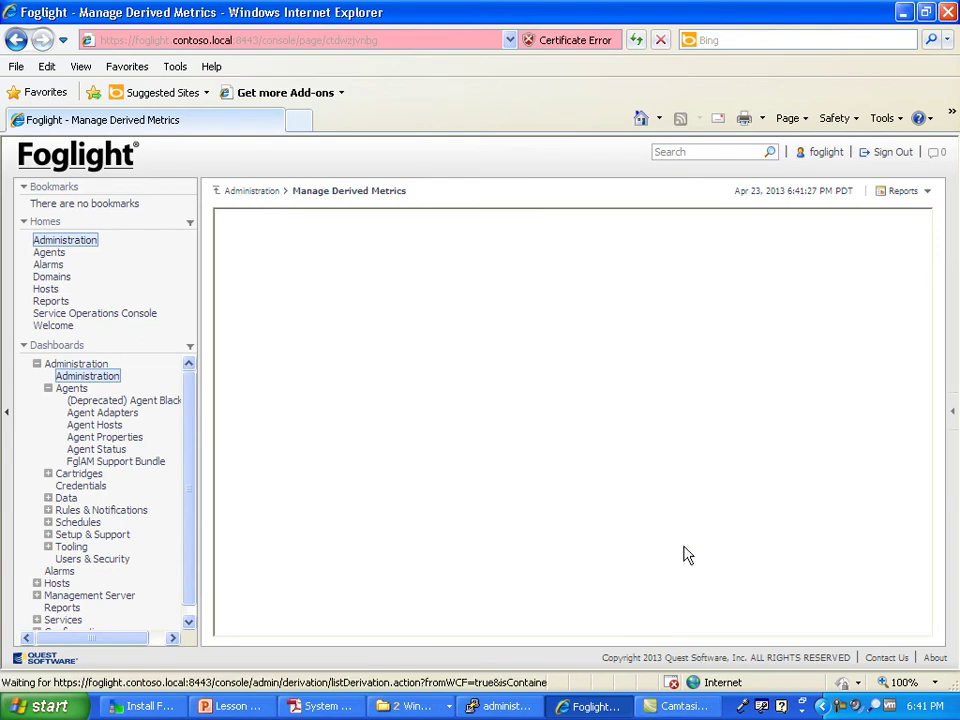
Step: Scroll the Derived Metrics table and open diskReads in Edit Derived Metric
click(845, 708)
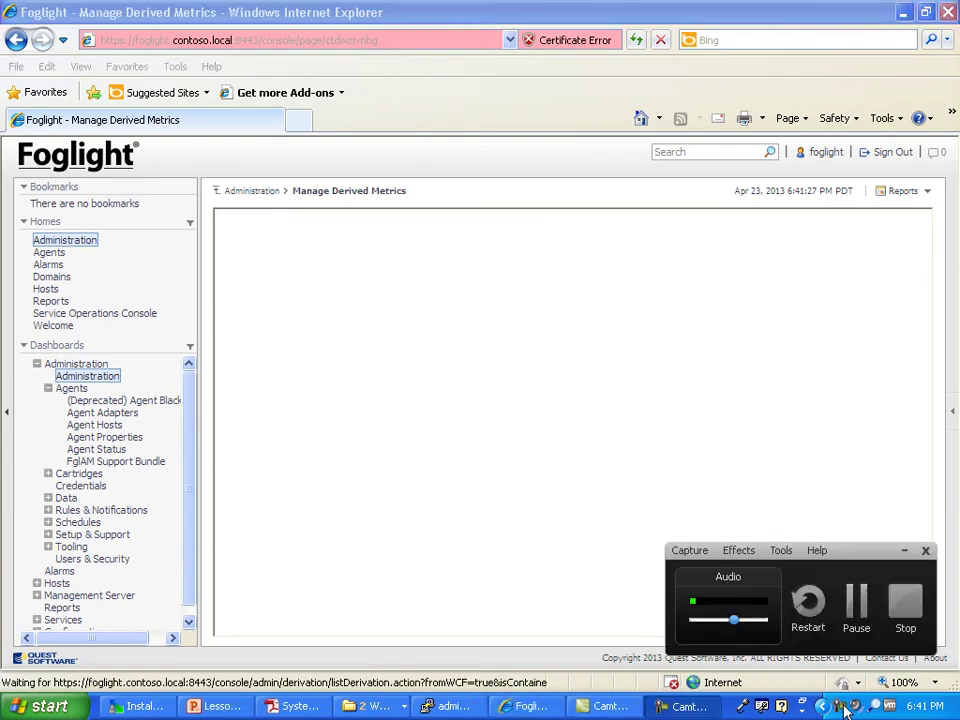
click(857, 604)
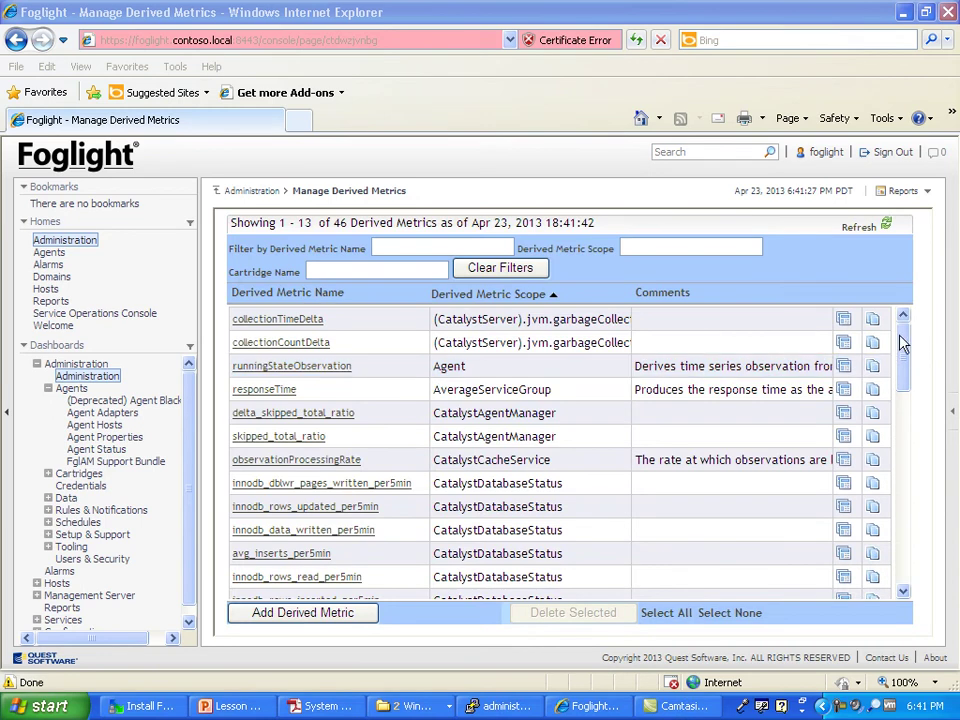
drag(899, 347, 908, 522)
click(250, 460)
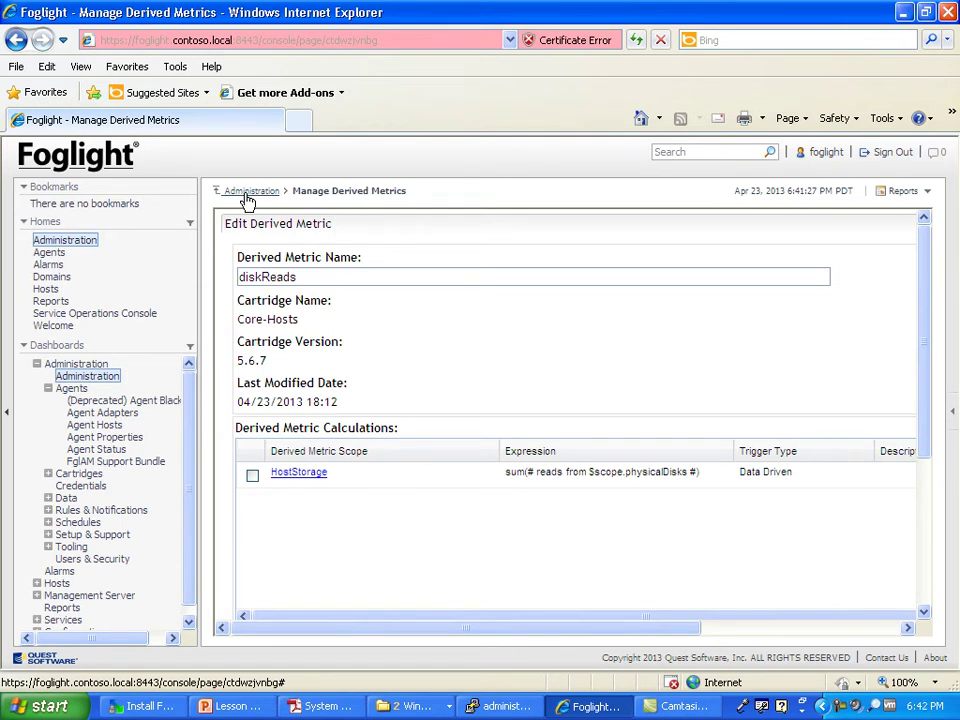
Step: View Data > Thresholds, holding a single baselineAvailability threshold, and return to Administration
click(247, 199)
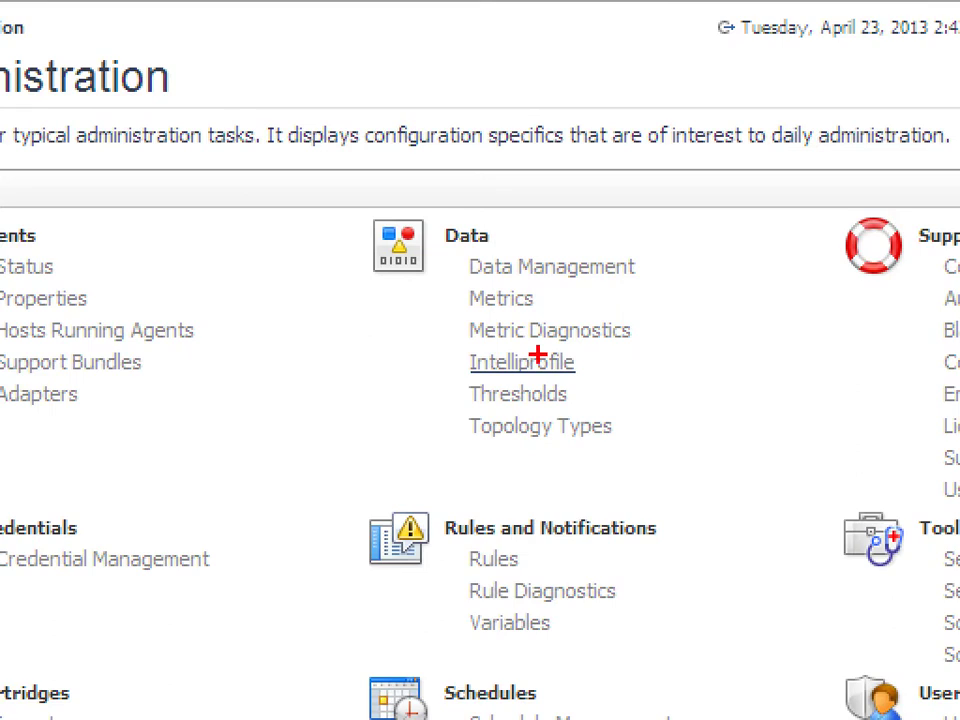
mouse_move(628, 343)
mouse_down()
mouse_move(364, 322)
mouse_move(636, 362)
mouse_move(565, 334)
mouse_up()
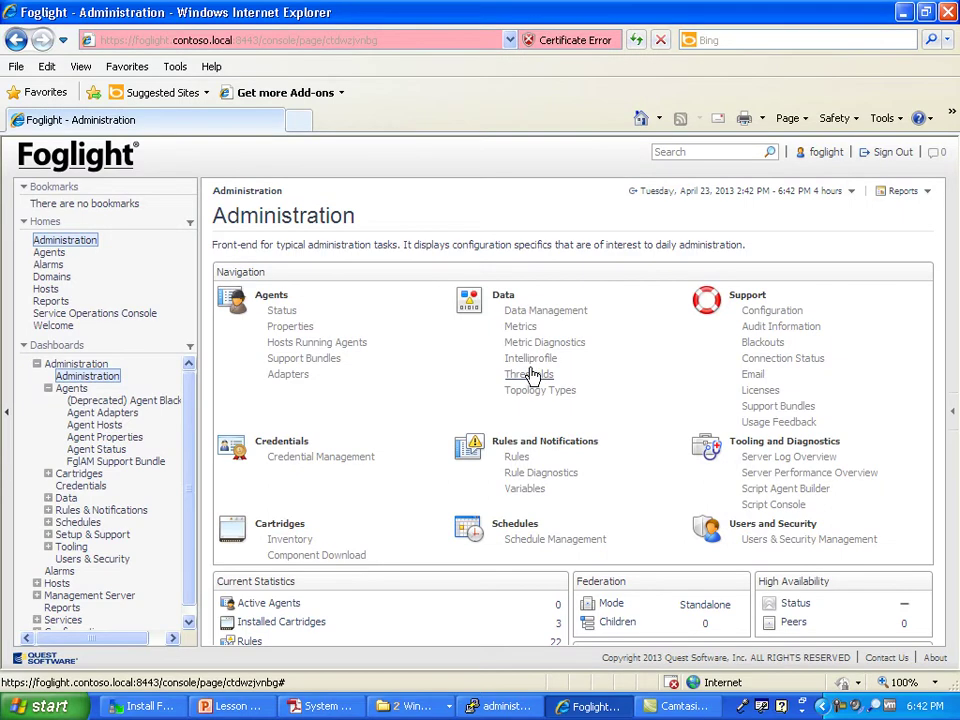
click(530, 375)
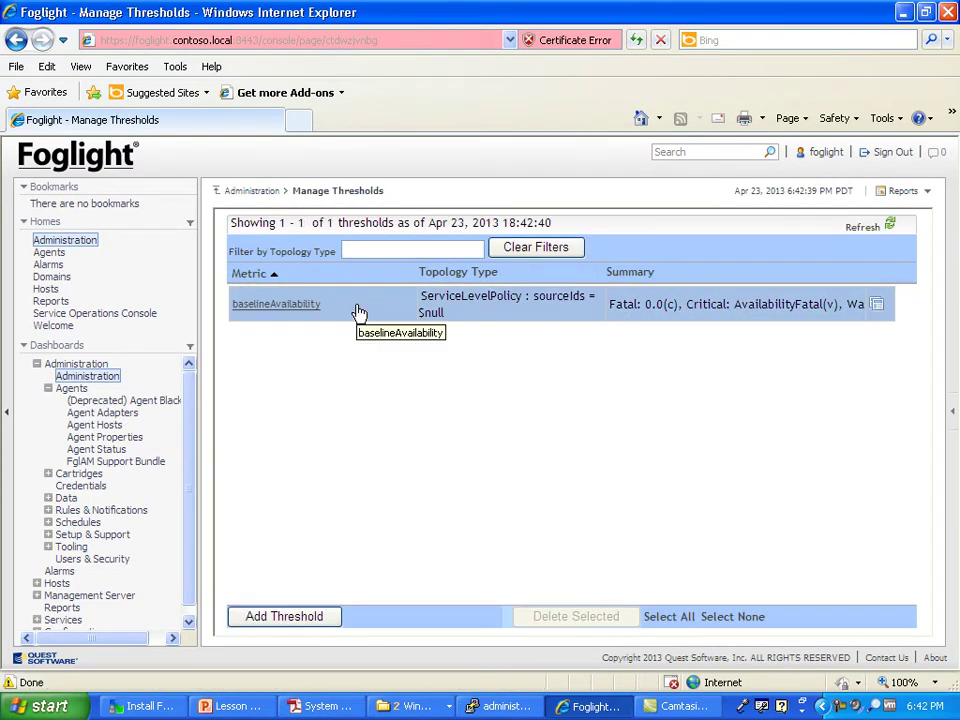
click(241, 193)
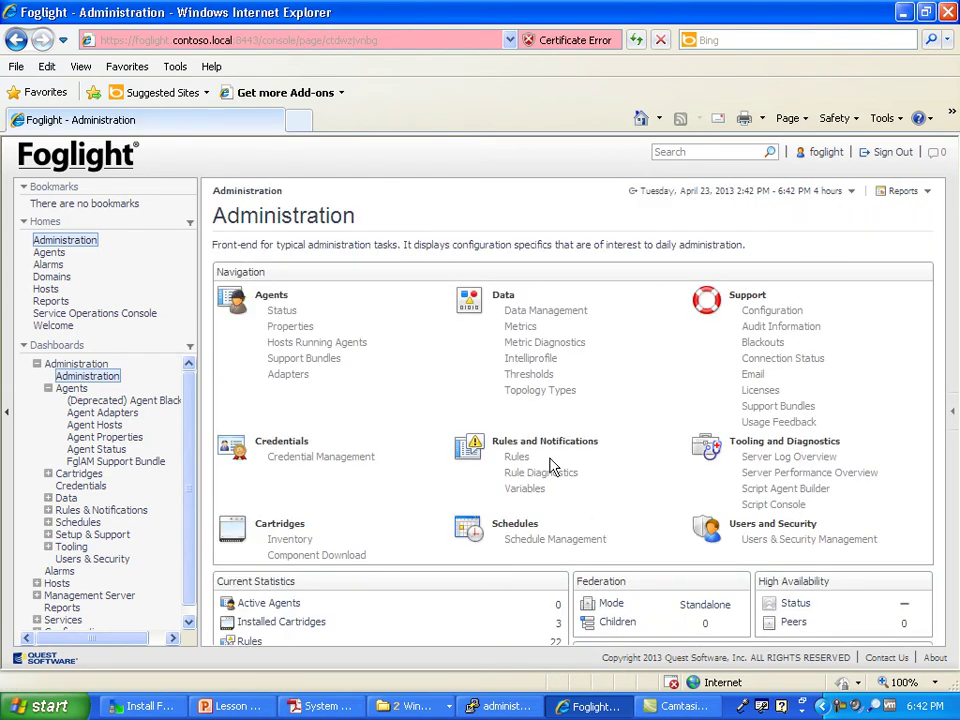
click(517, 456)
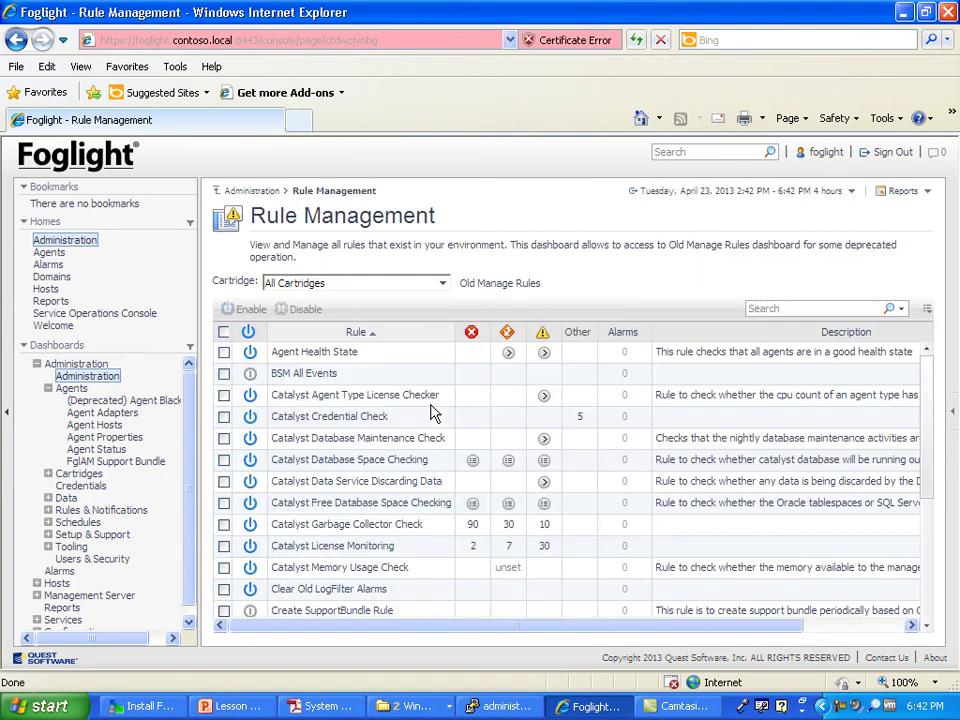
click(485, 284)
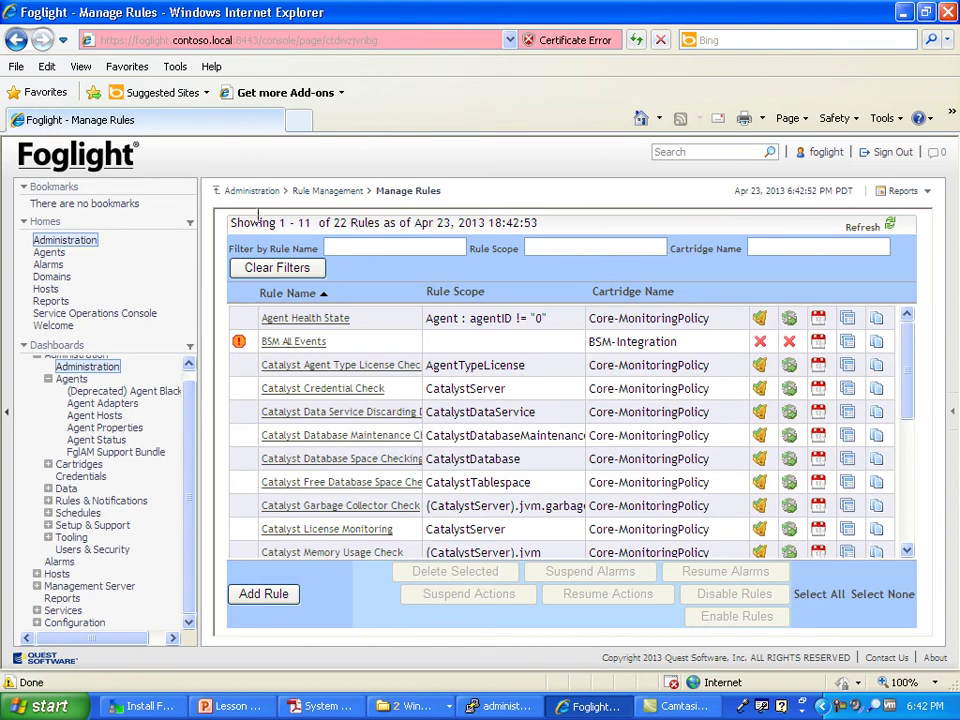
click(252, 190)
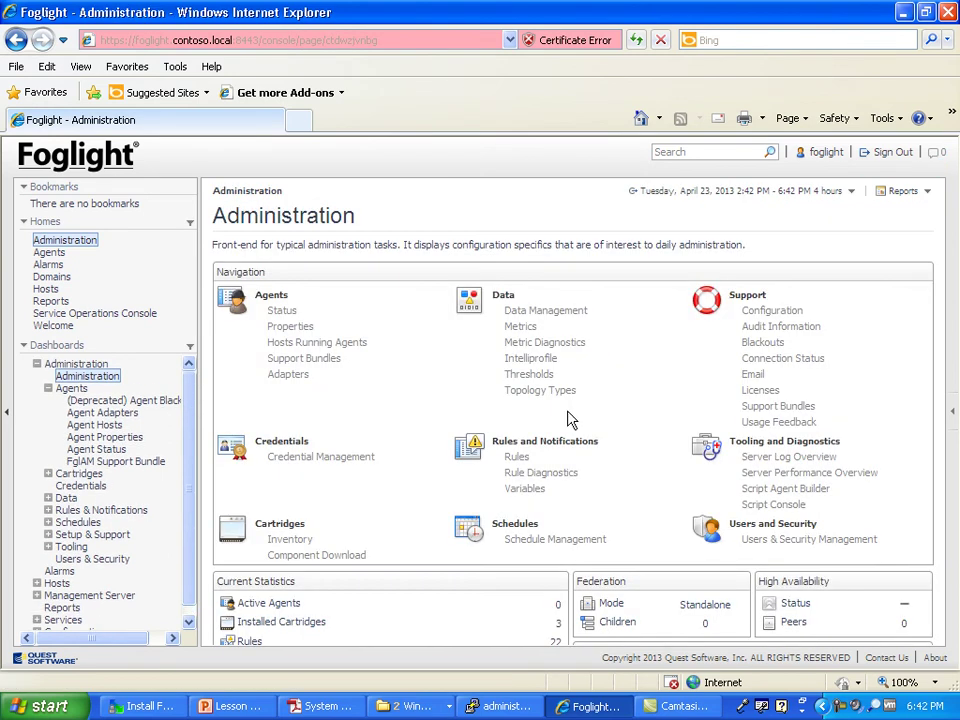
click(517, 458)
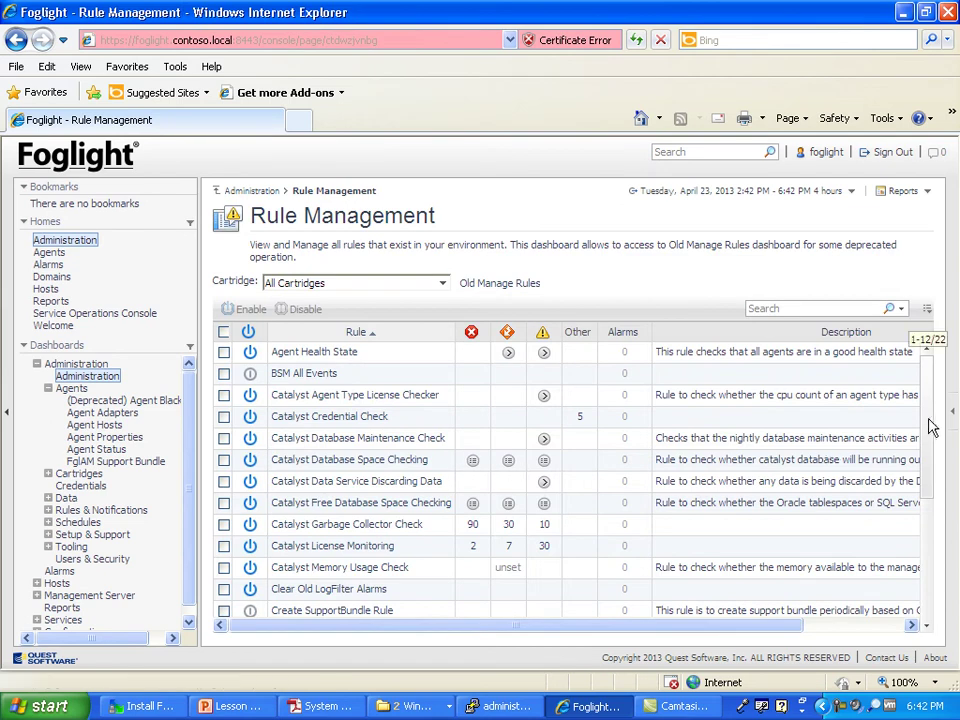
drag(930, 454, 935, 350)
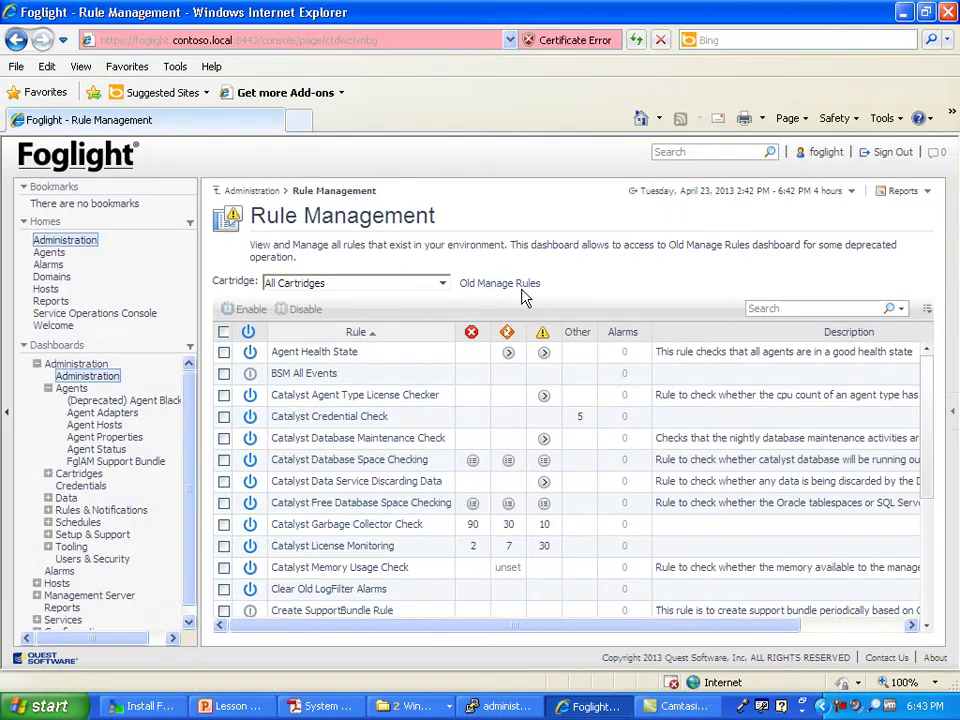
click(521, 288)
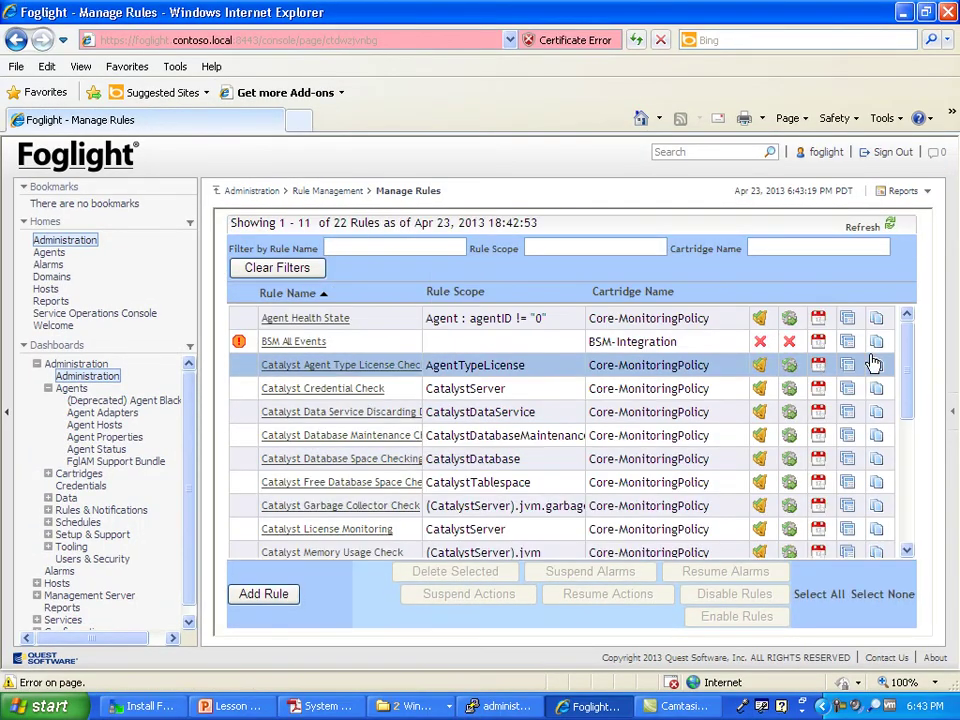
drag(911, 351, 904, 317)
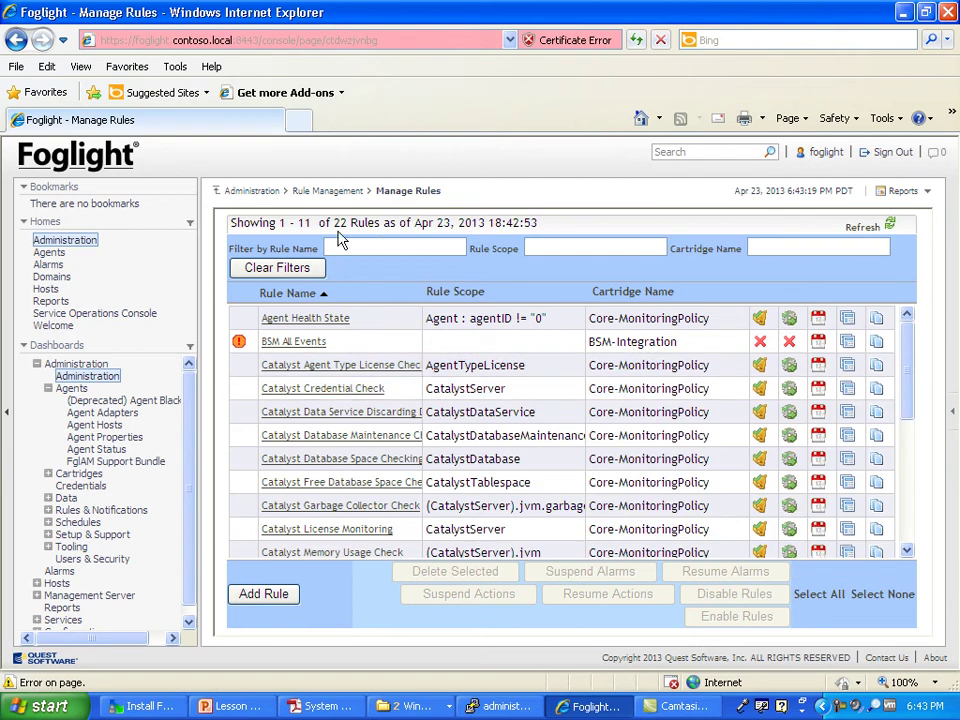
click(313, 193)
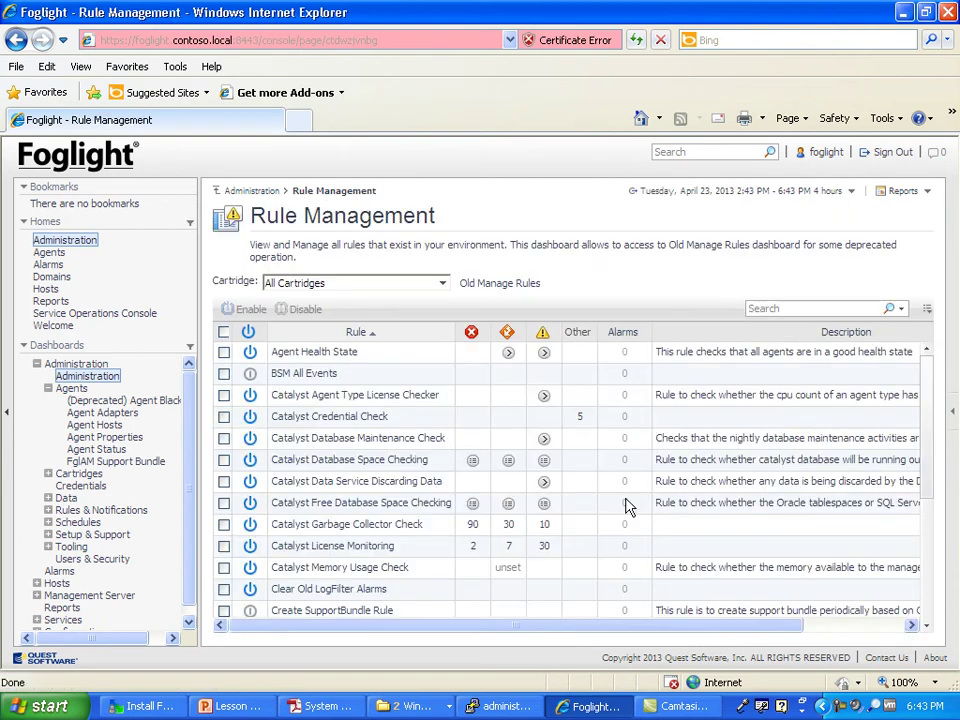
click(228, 191)
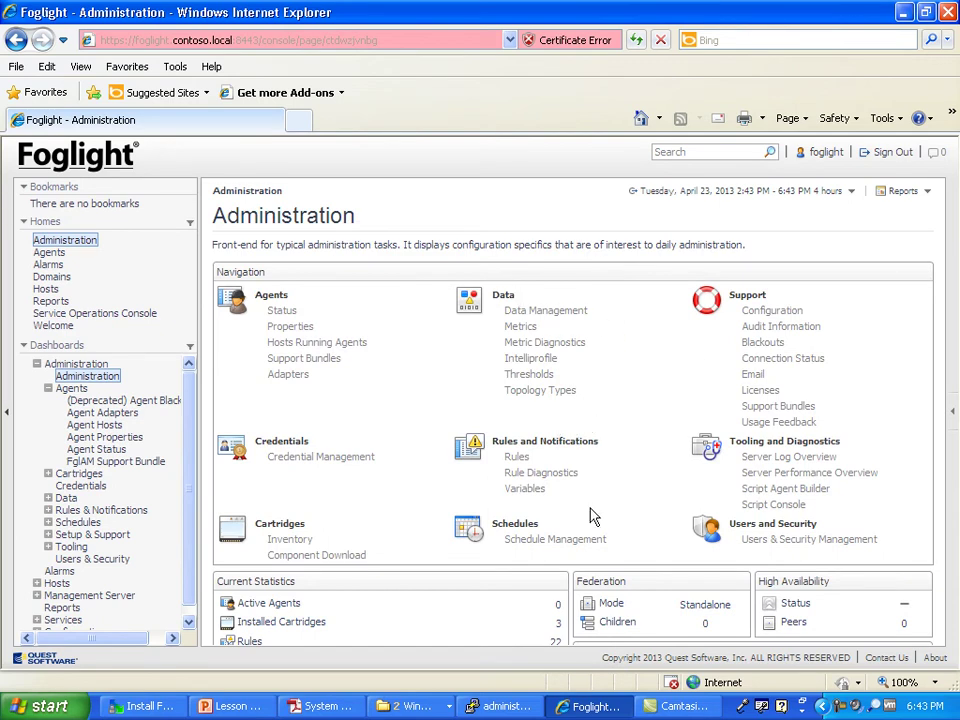
mouse_move(541, 496)
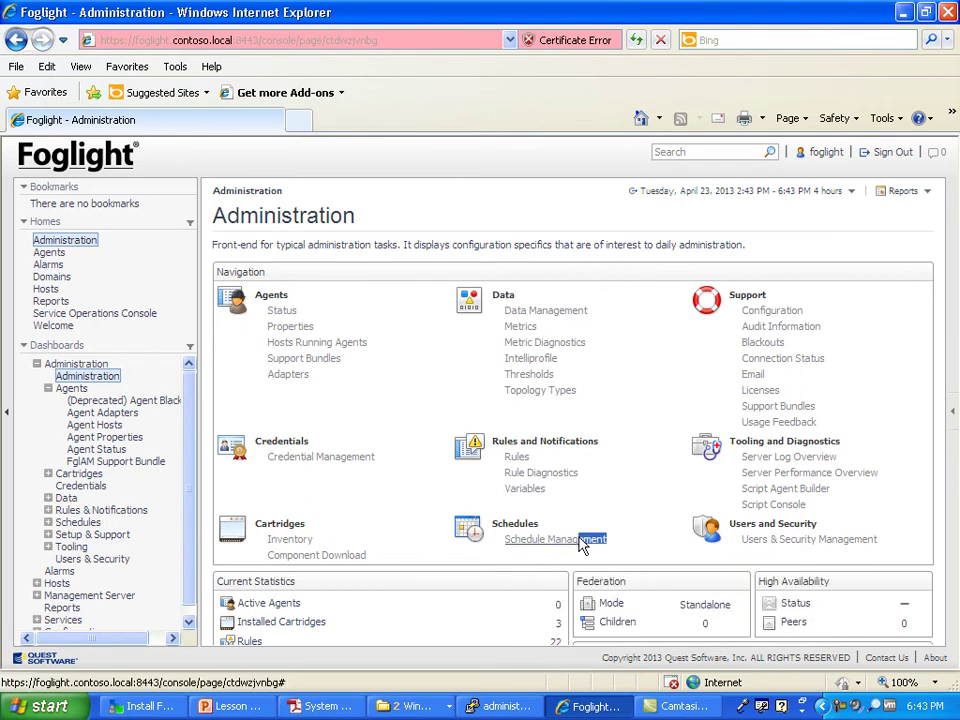
click(510, 540)
click(753, 378)
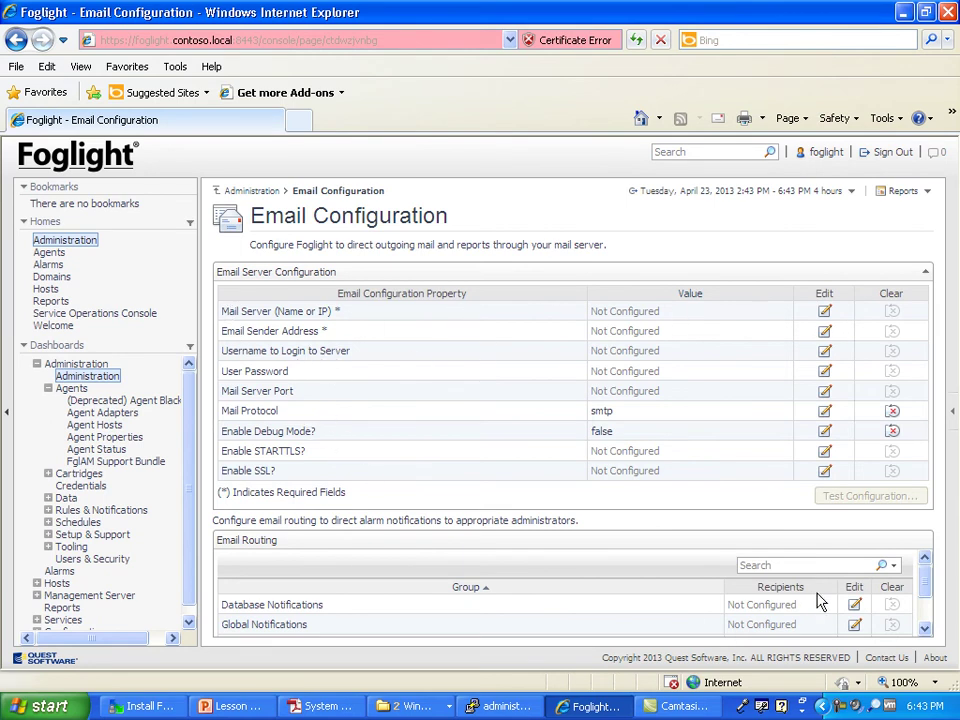
drag(930, 587, 930, 620)
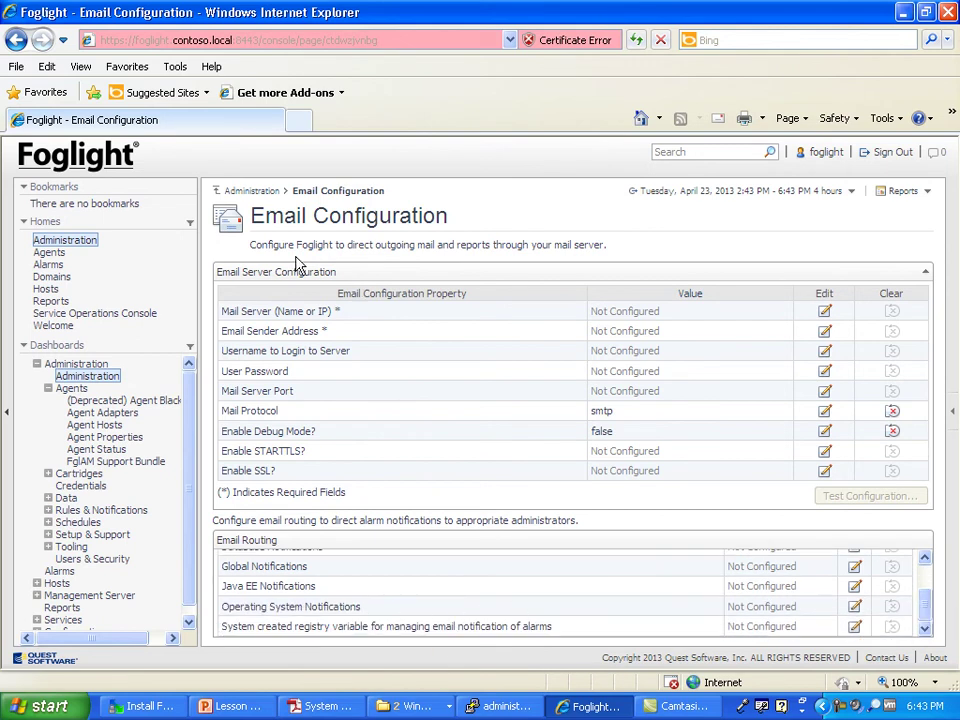
click(253, 190)
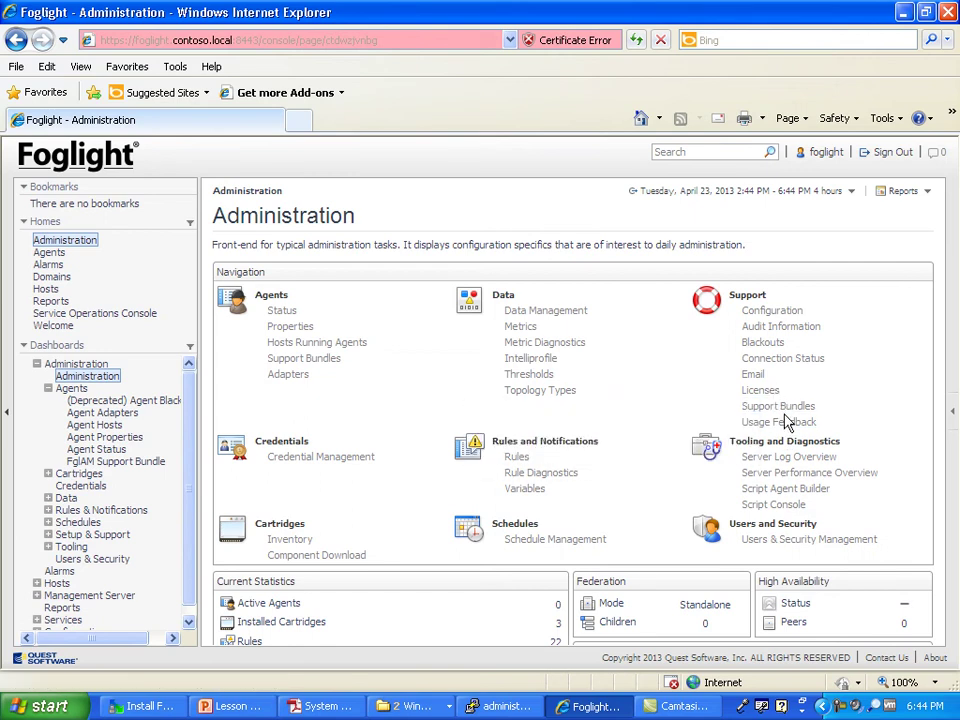
Step: Glance at Support Bundles and Server Log Overview, then open Server Performance Overview for 192.168.1.3:1099
click(789, 408)
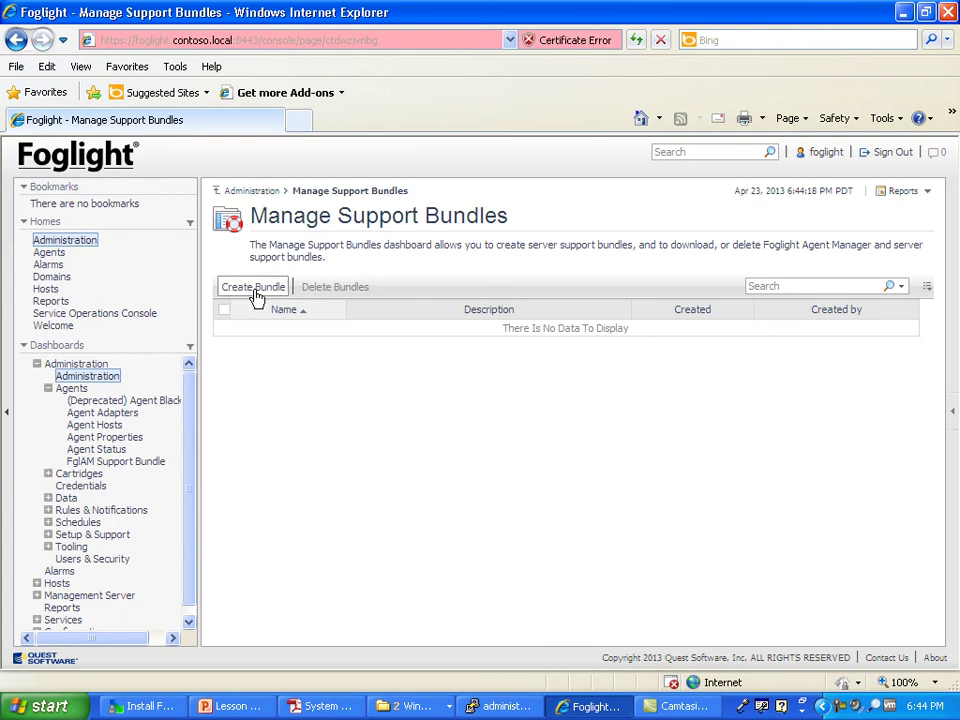
click(251, 191)
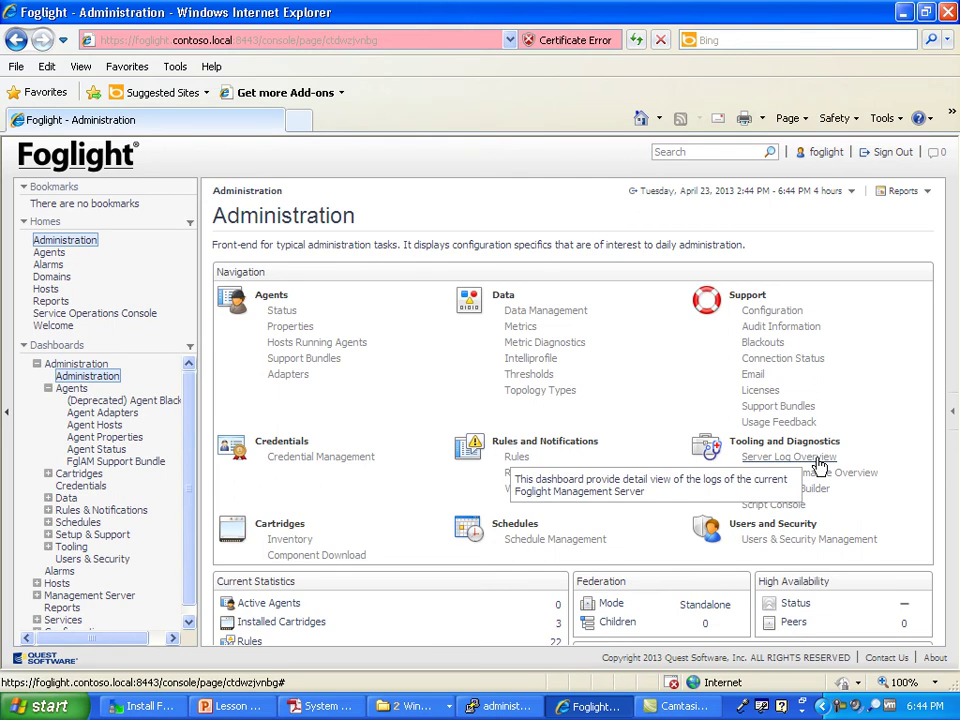
click(815, 458)
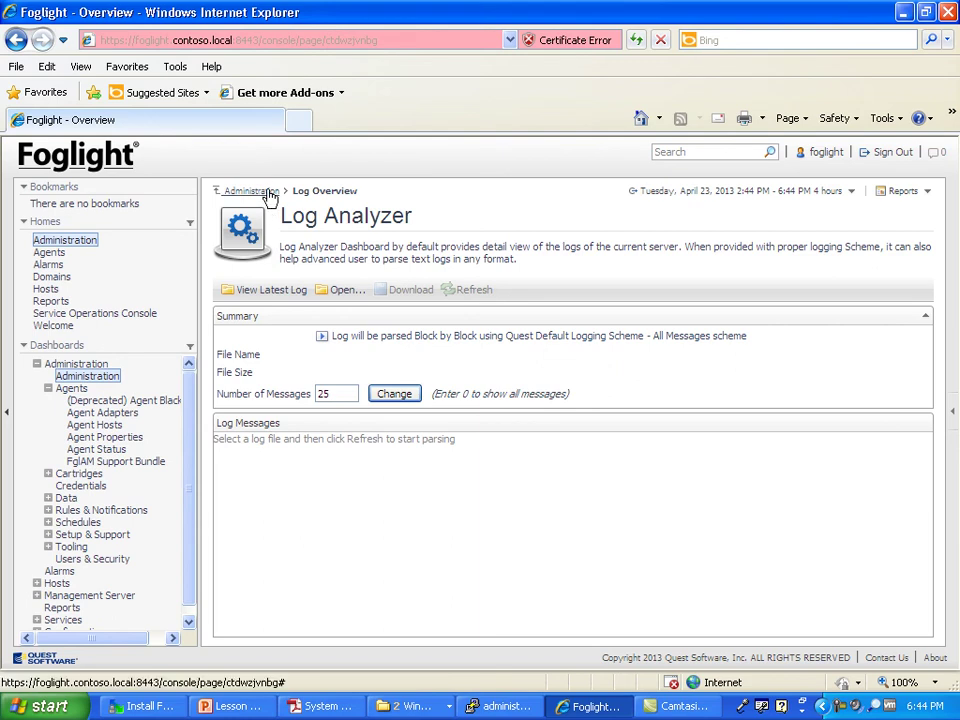
click(268, 193)
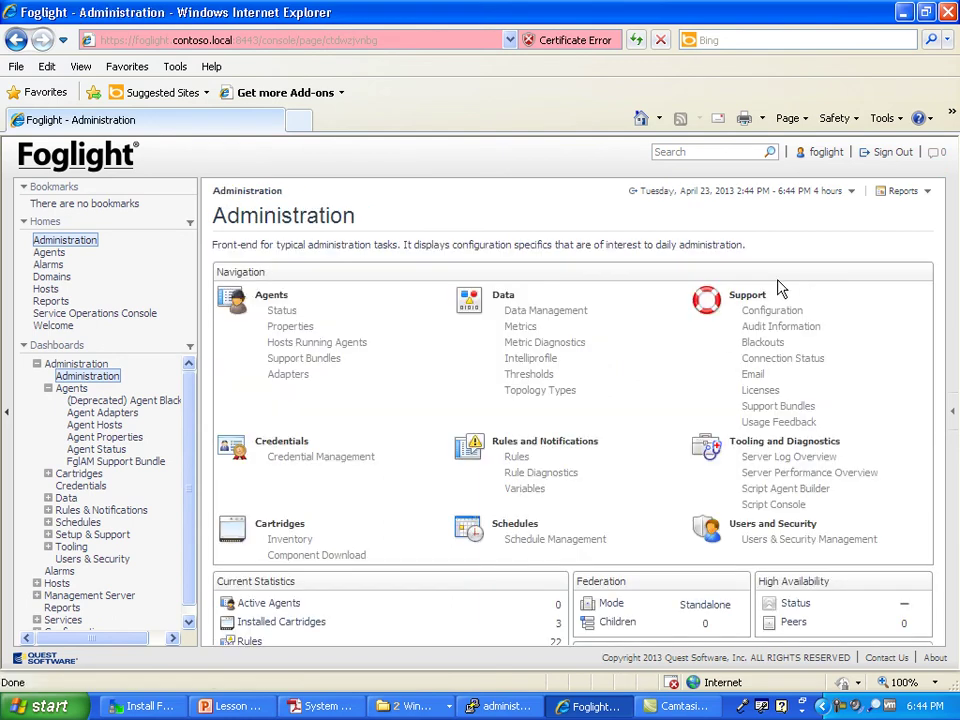
click(806, 474)
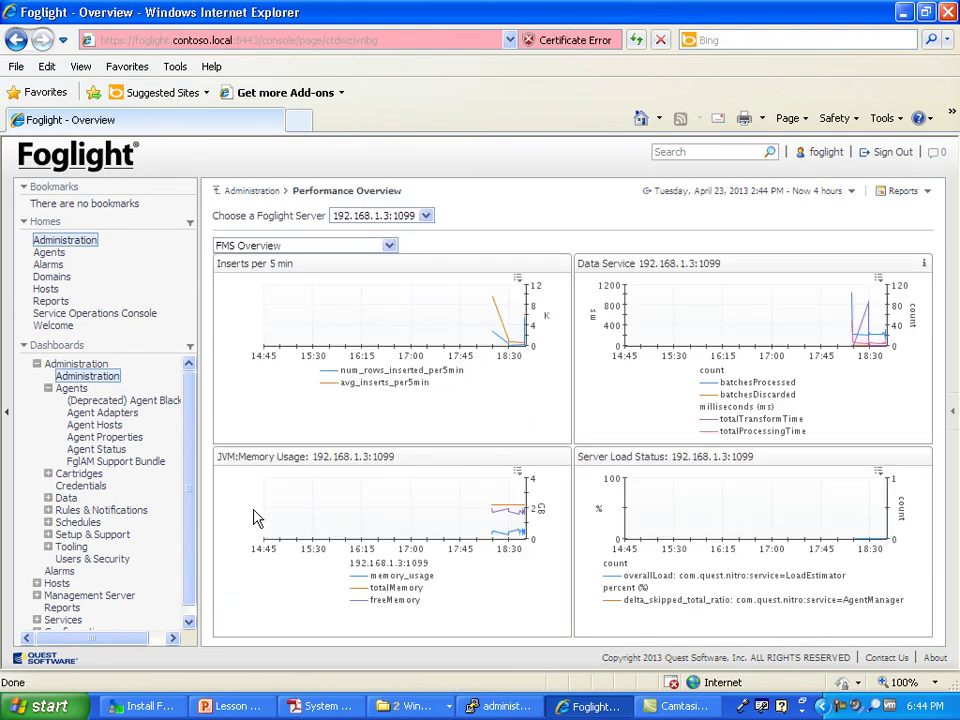
Step: Switch the Performance Overview from FMS Overview to the Connectivity charts
click(388, 246)
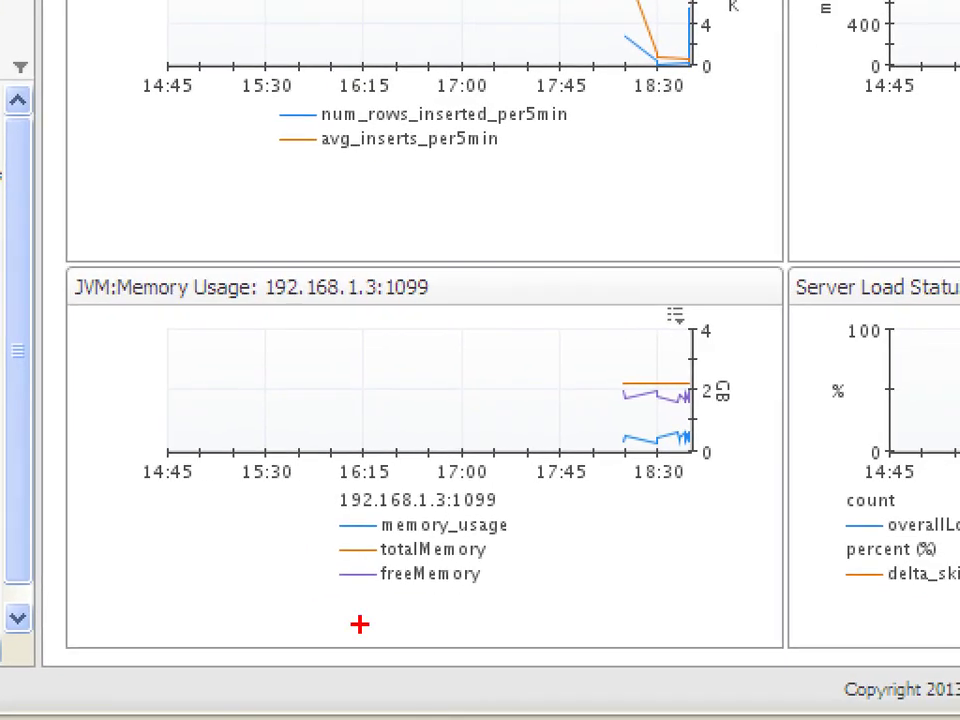
mouse_move(497, 557)
mouse_down()
mouse_move(382, 558)
mouse_move(322, 598)
mouse_move(568, 590)
mouse_move(430, 558)
mouse_up()
drag(718, 380, 700, 378)
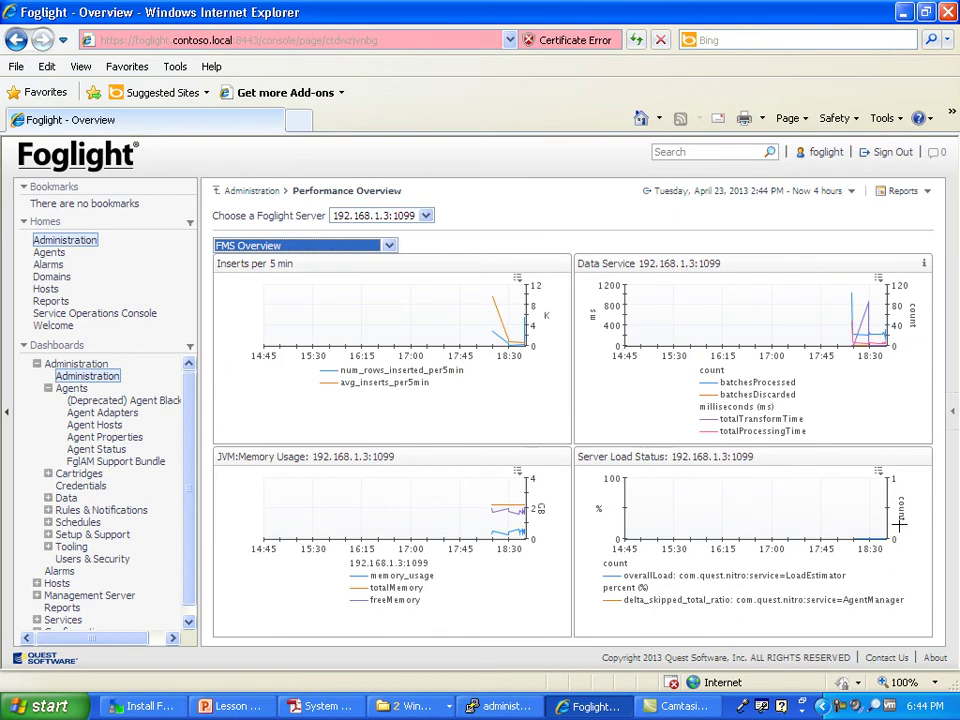
click(354, 246)
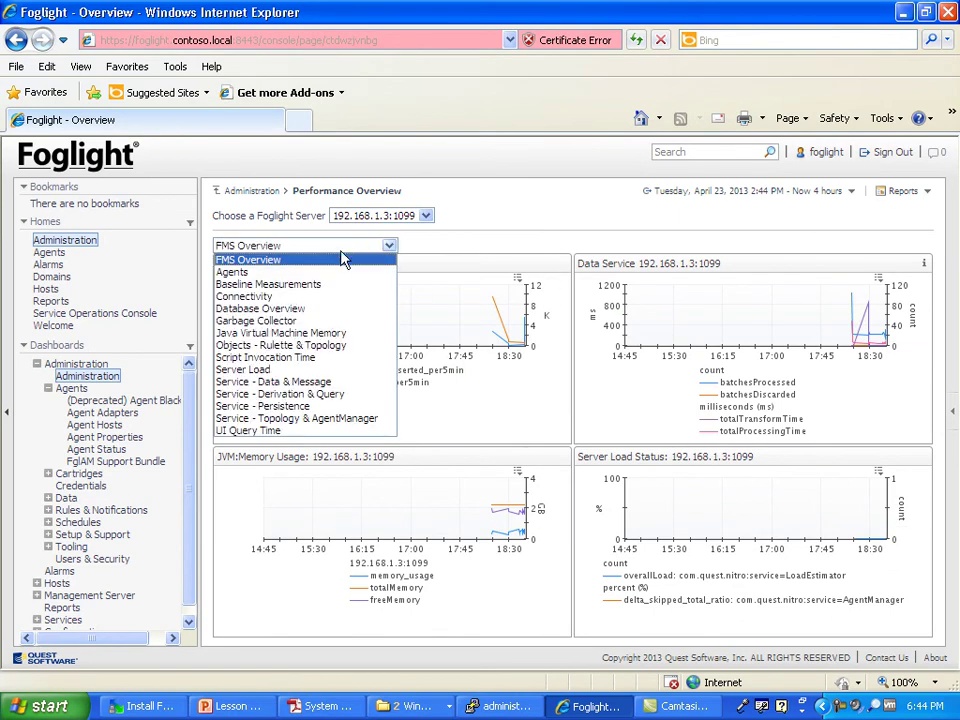
click(272, 297)
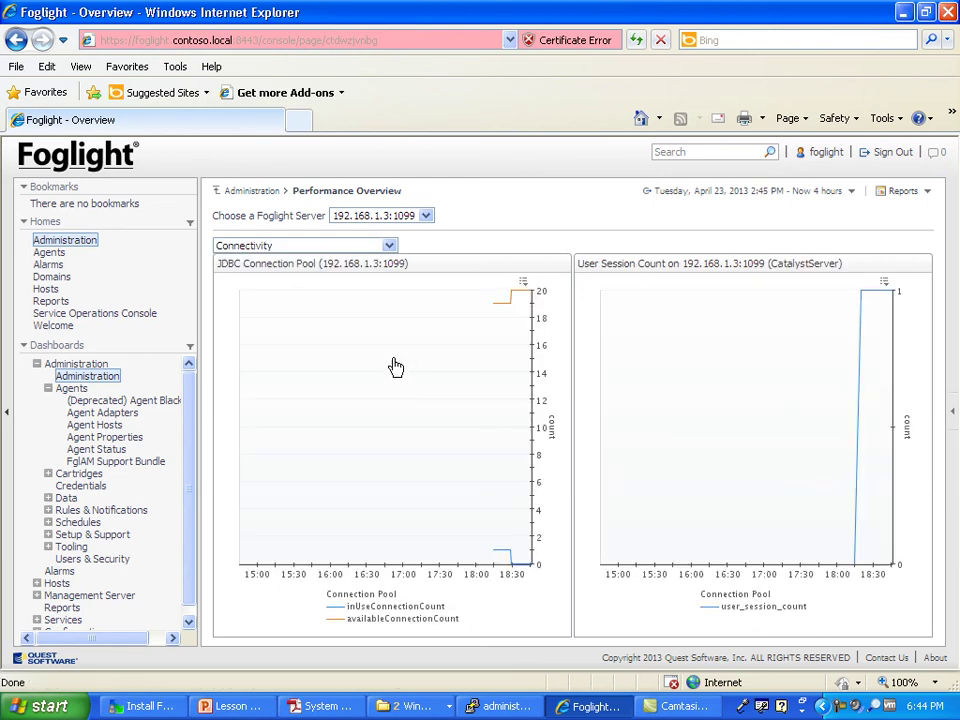
Step: Select the server address in the JDBC chart title, keep server 192.168.1.3:1099, then return to Administration
drag(216, 263, 427, 639)
click(340, 263)
double_click(340, 263)
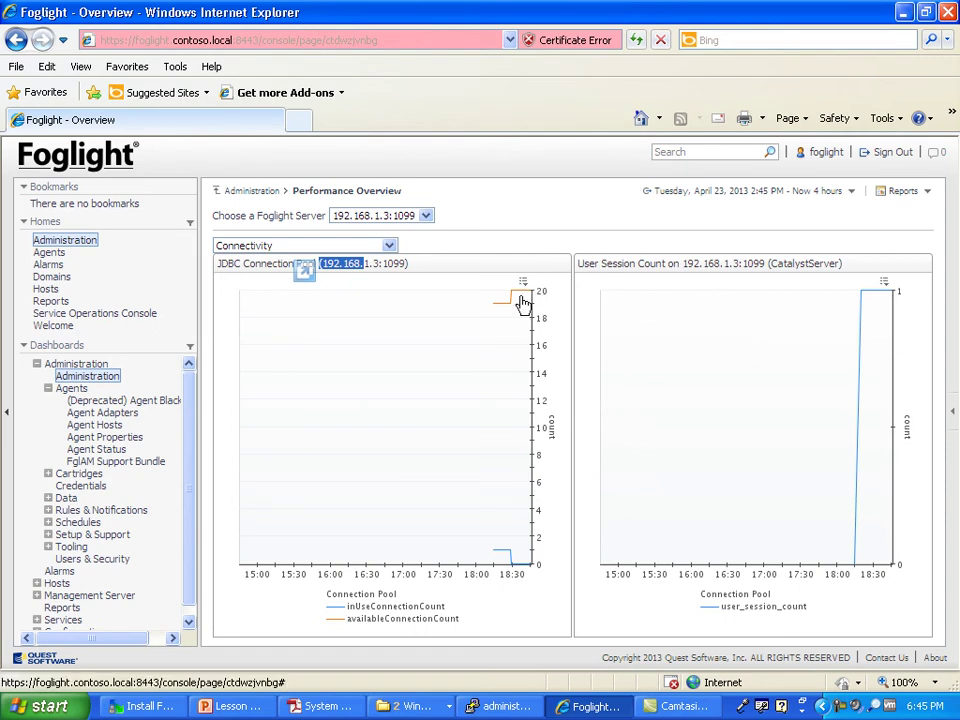
click(390, 218)
click(390, 218)
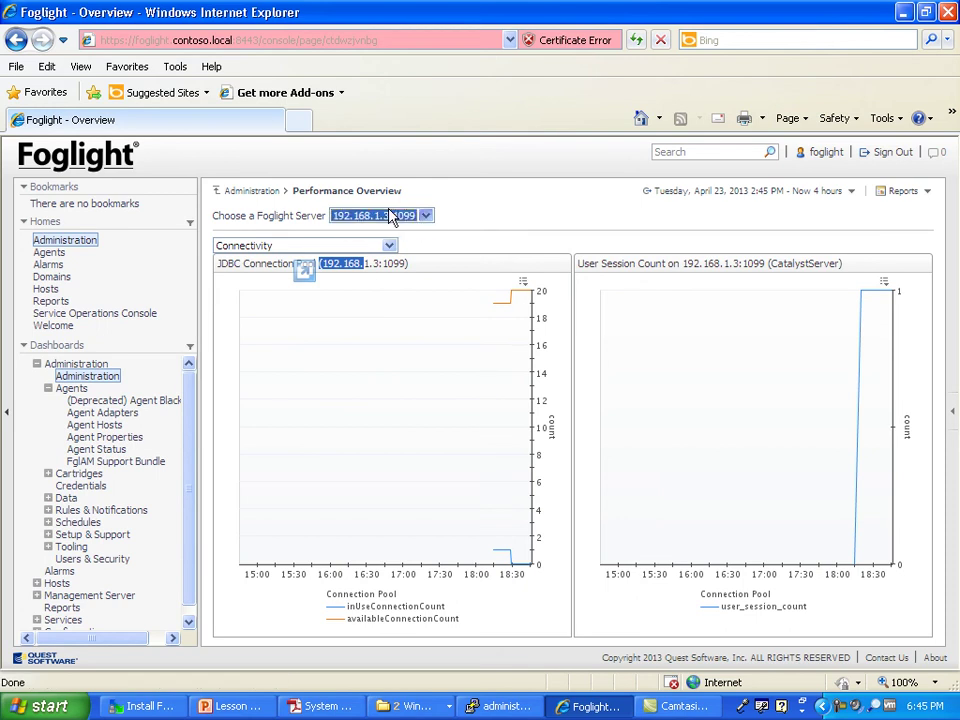
click(250, 192)
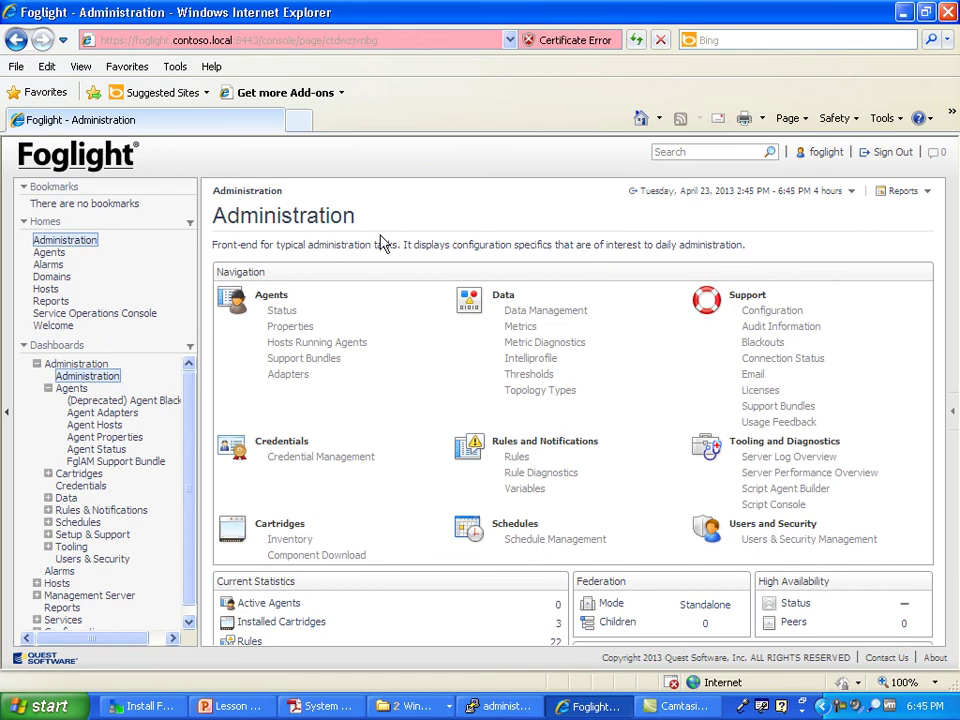
Step: Open Users & Security Management and bring up the list of existing users
drag(380, 244, 360, 222)
click(606, 240)
click(806, 545)
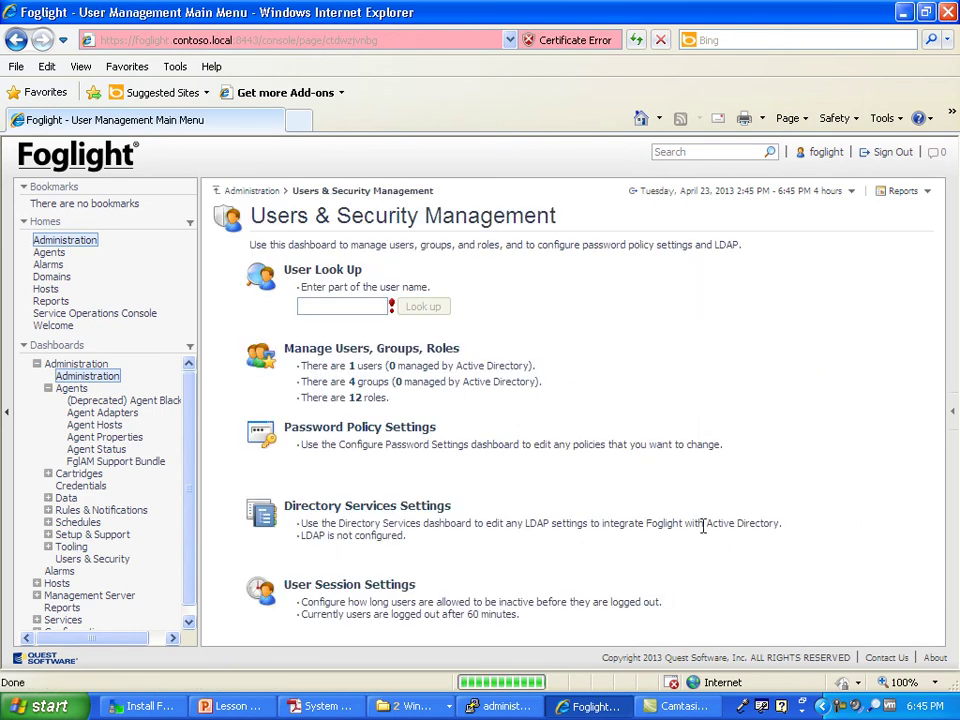
click(355, 369)
Step: Create a new user in all four groups who must change the password, then return to Administration
click(279, 315)
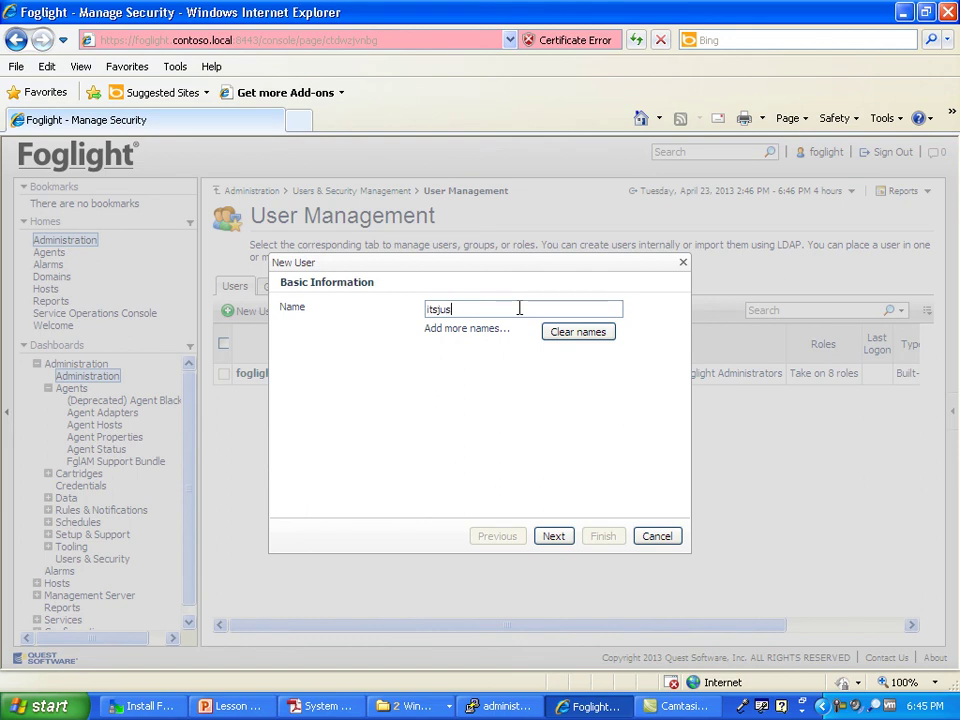
click(553, 536)
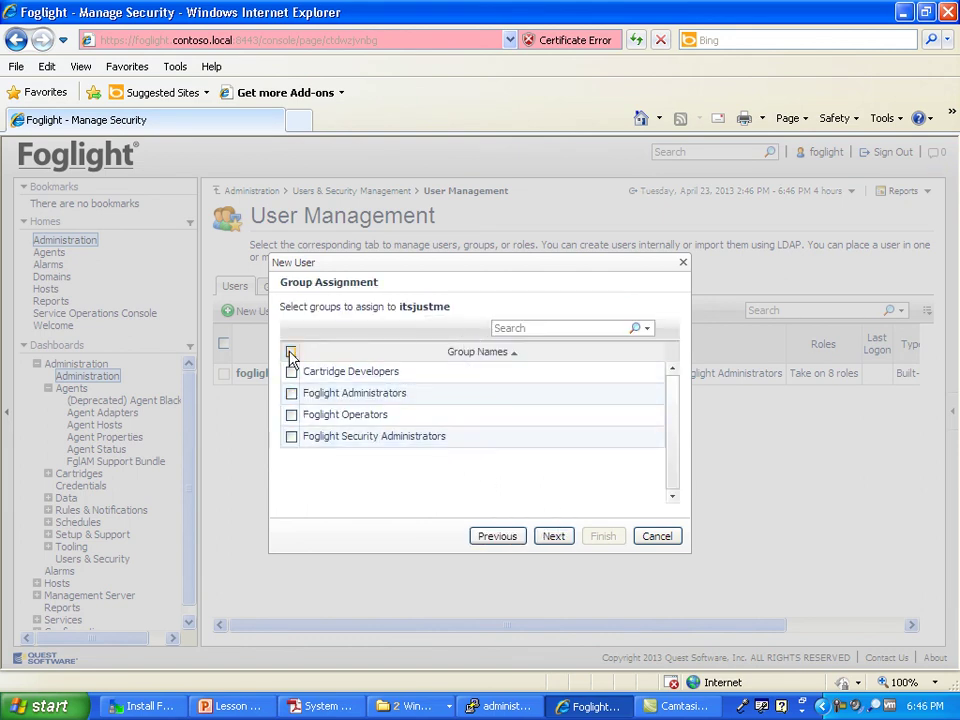
click(291, 351)
click(553, 536)
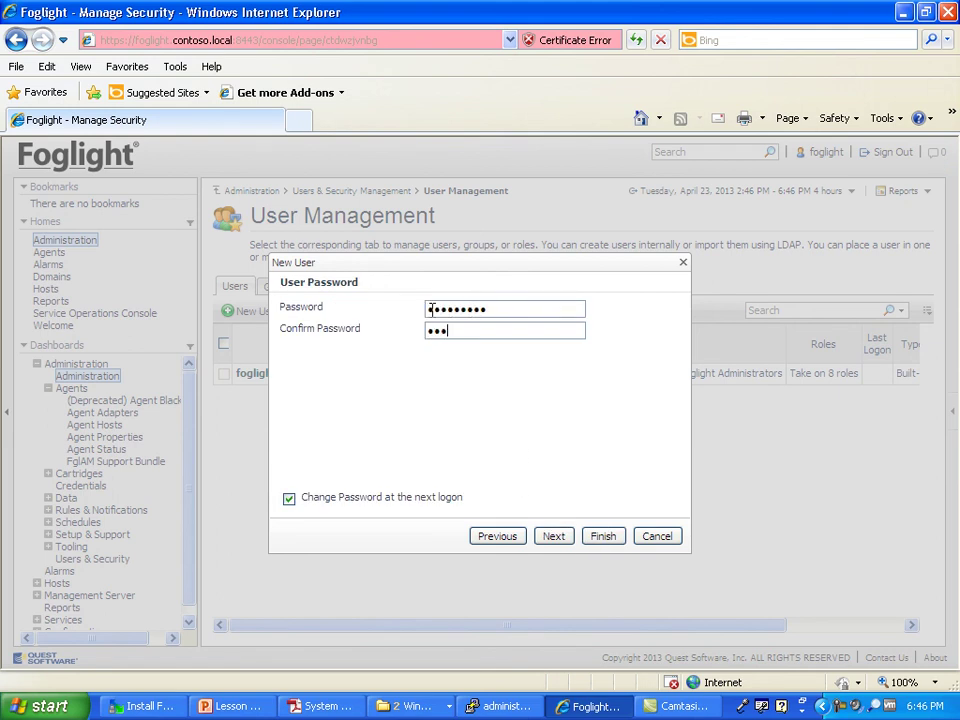
click(553, 537)
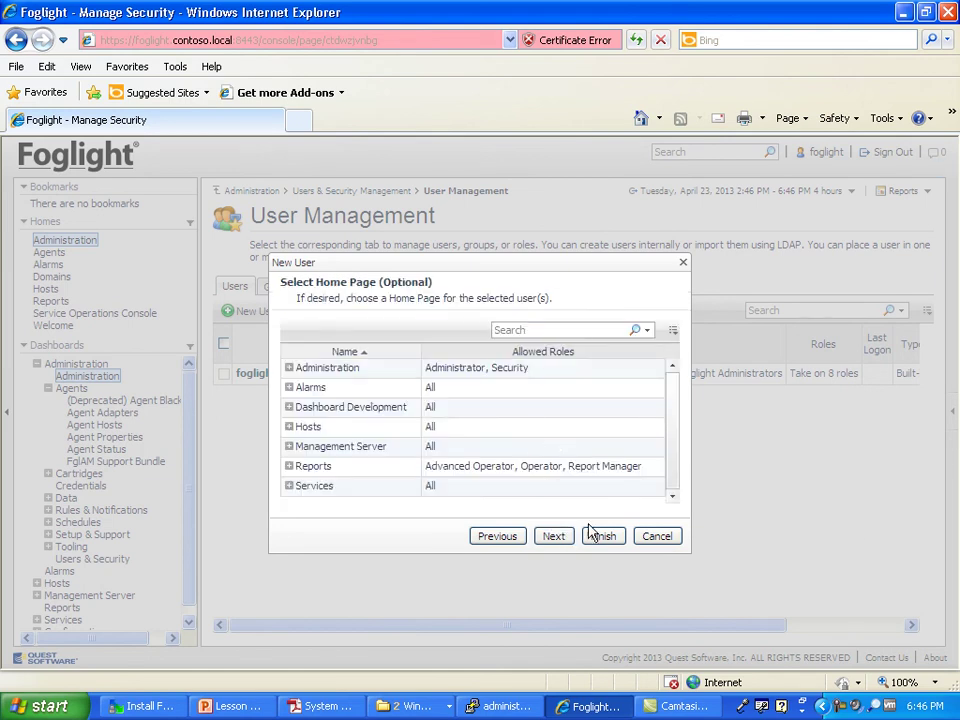
click(597, 537)
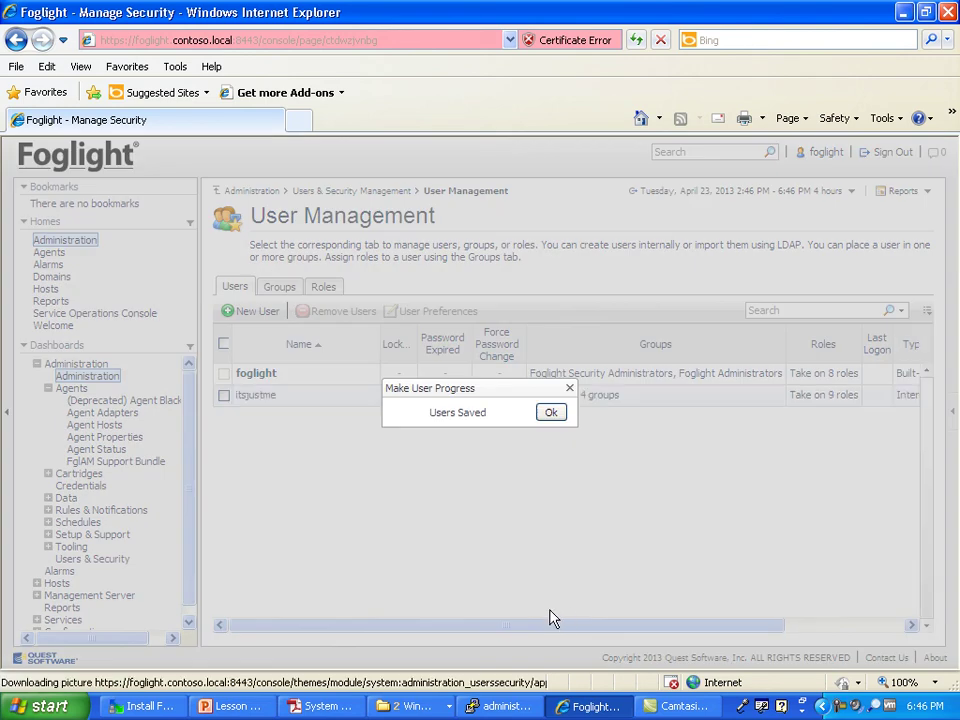
click(551, 413)
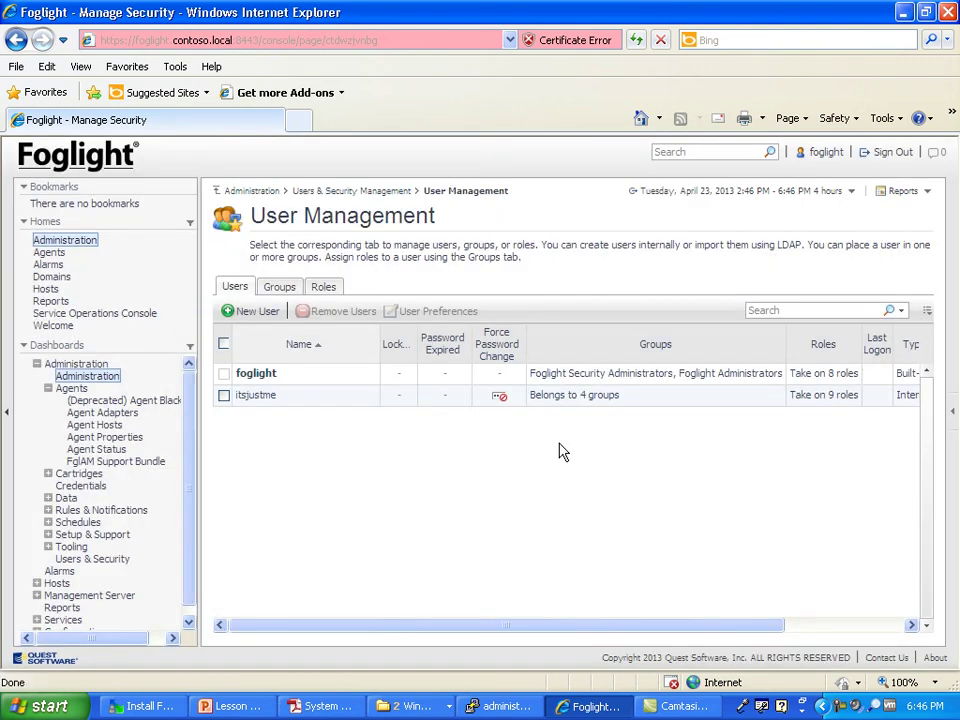
click(340, 191)
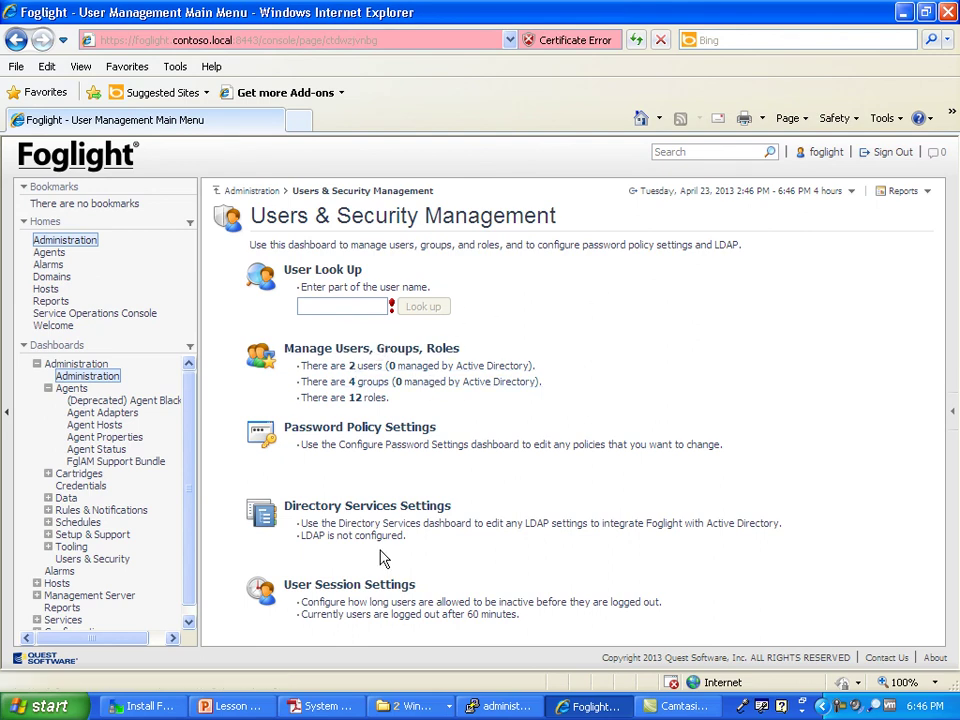
click(247, 191)
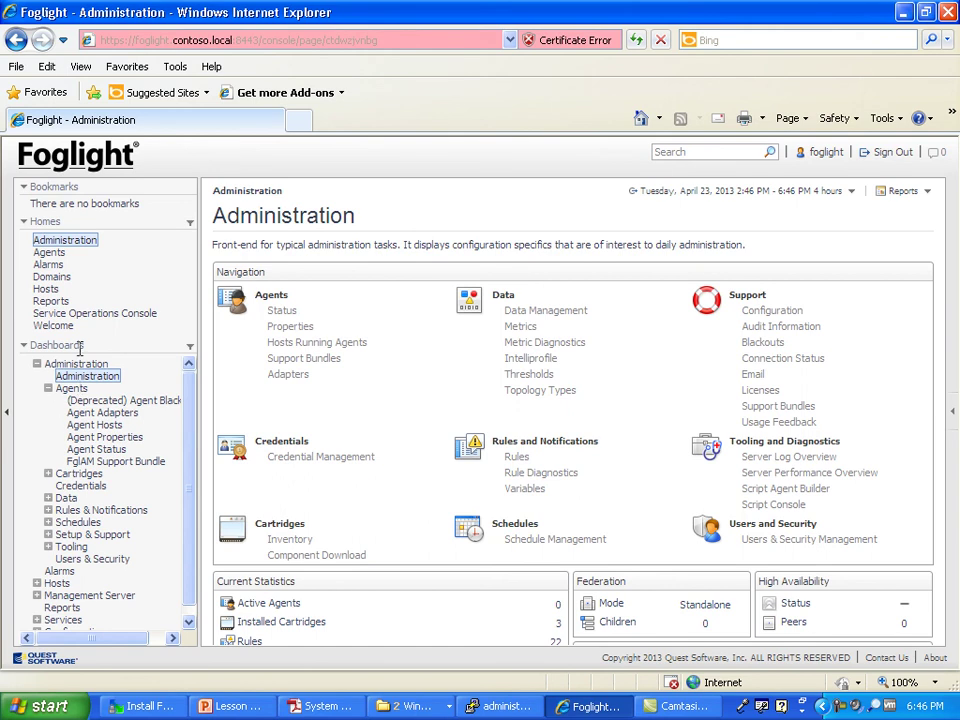
click(45, 288)
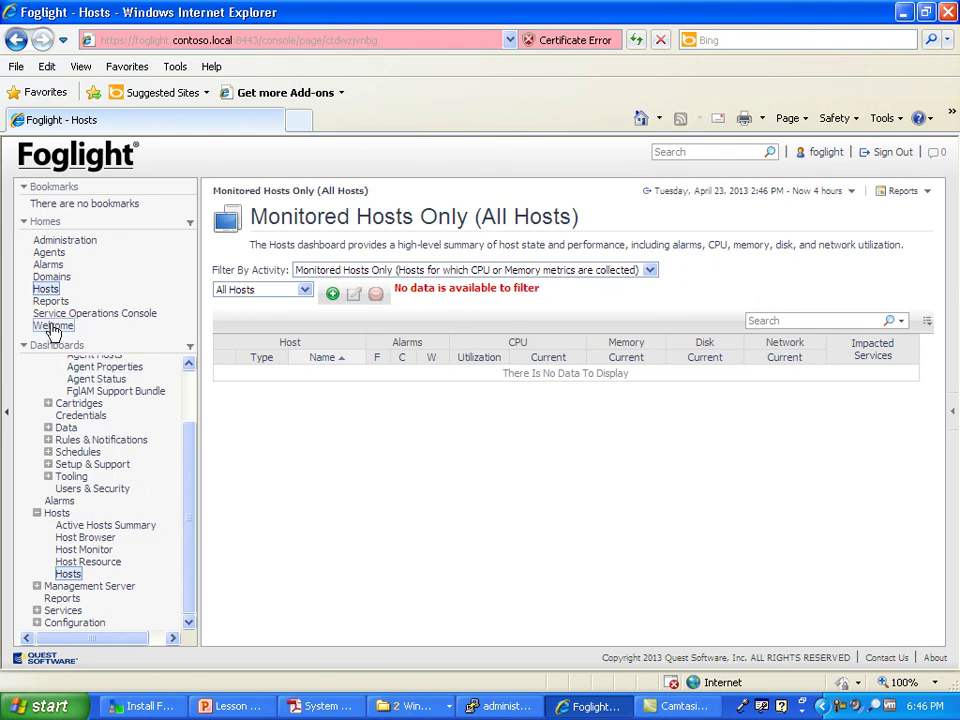
click(935, 657)
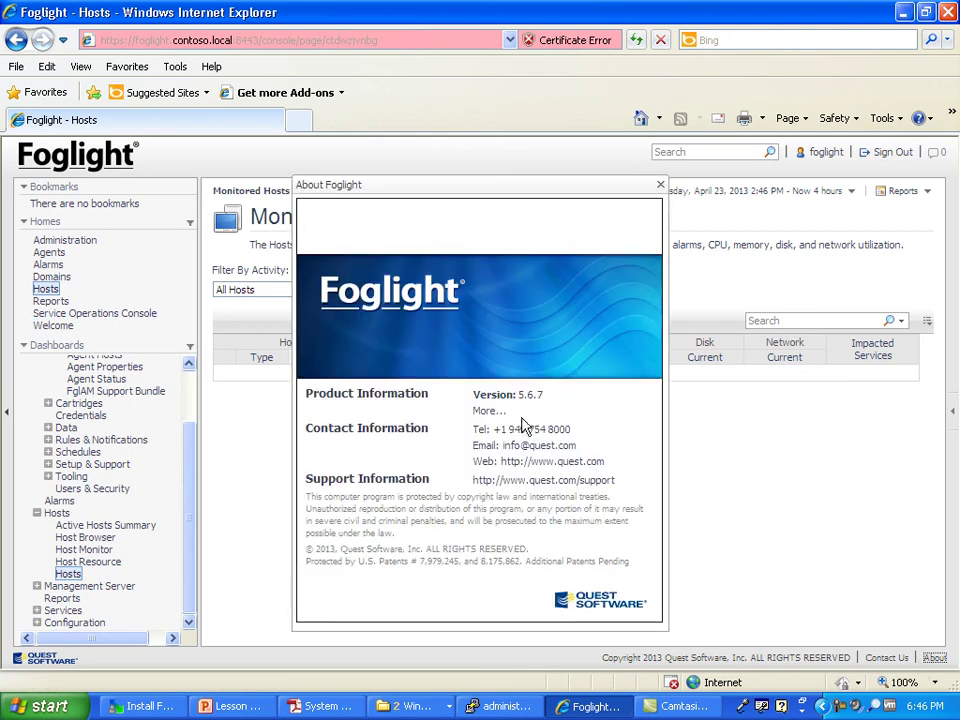
click(489, 411)
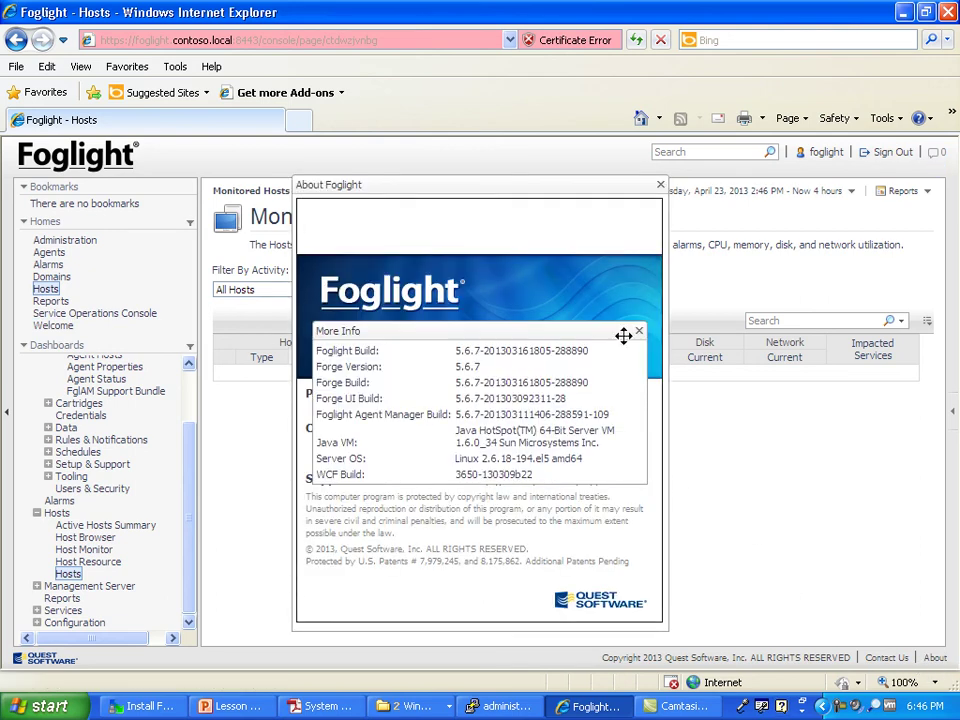
click(639, 331)
click(660, 185)
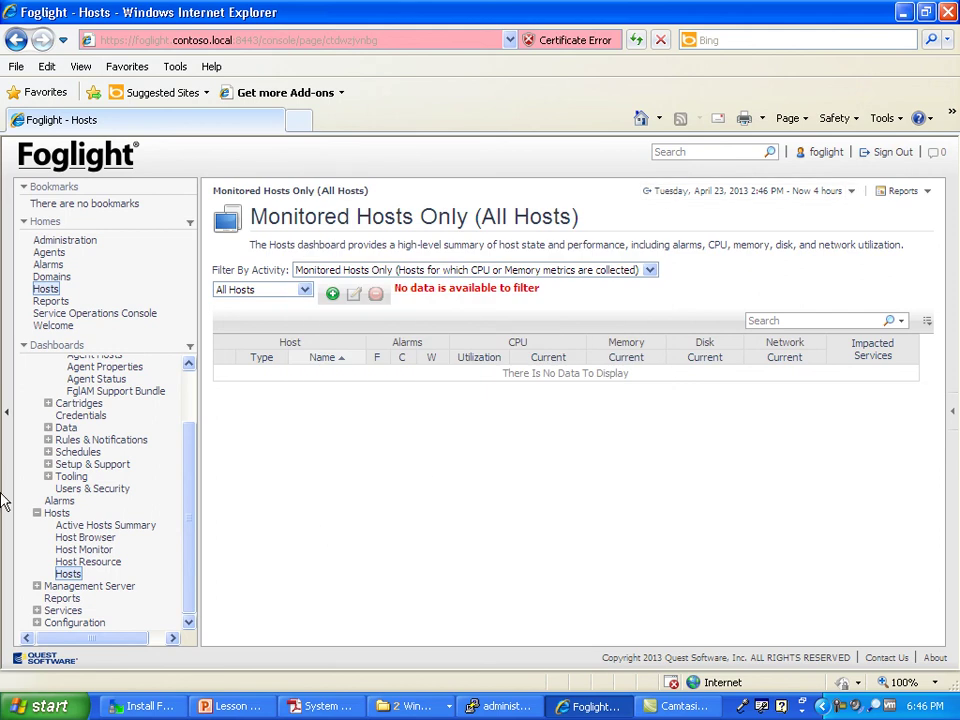
click(3, 414)
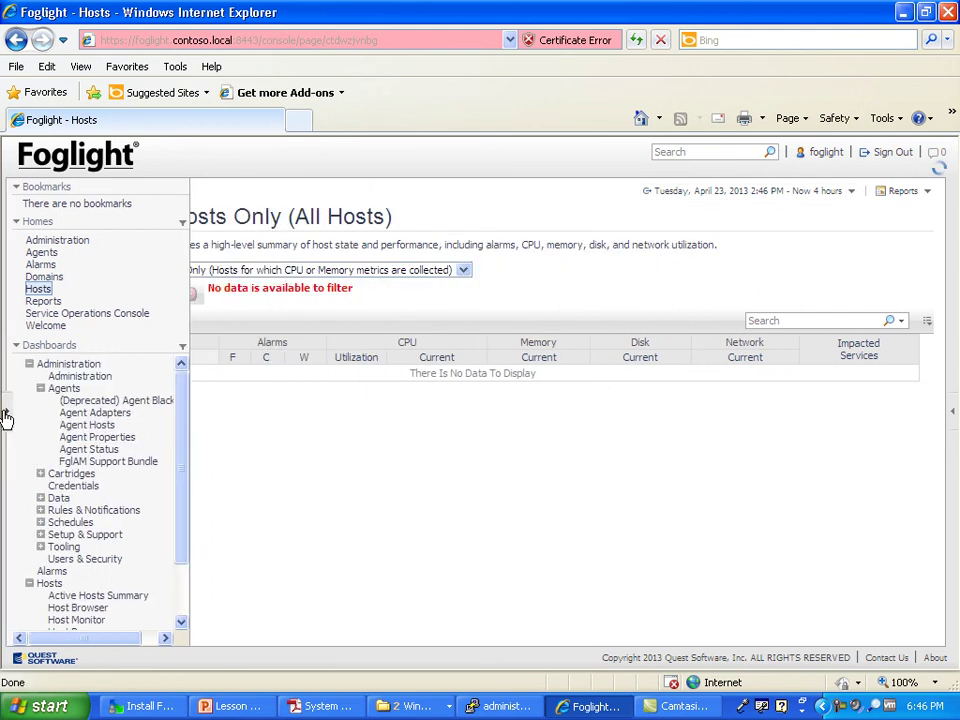
click(3, 414)
click(62, 240)
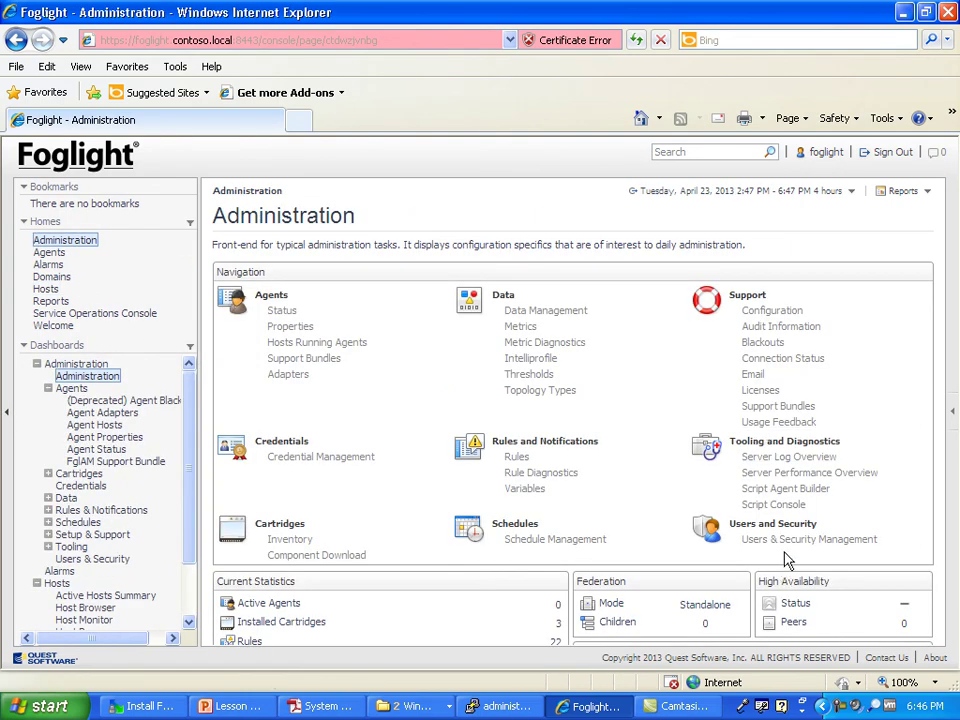
Step: Open the Server Performance Overview charts and zoom into the Inserts per 5 min chart
click(785, 460)
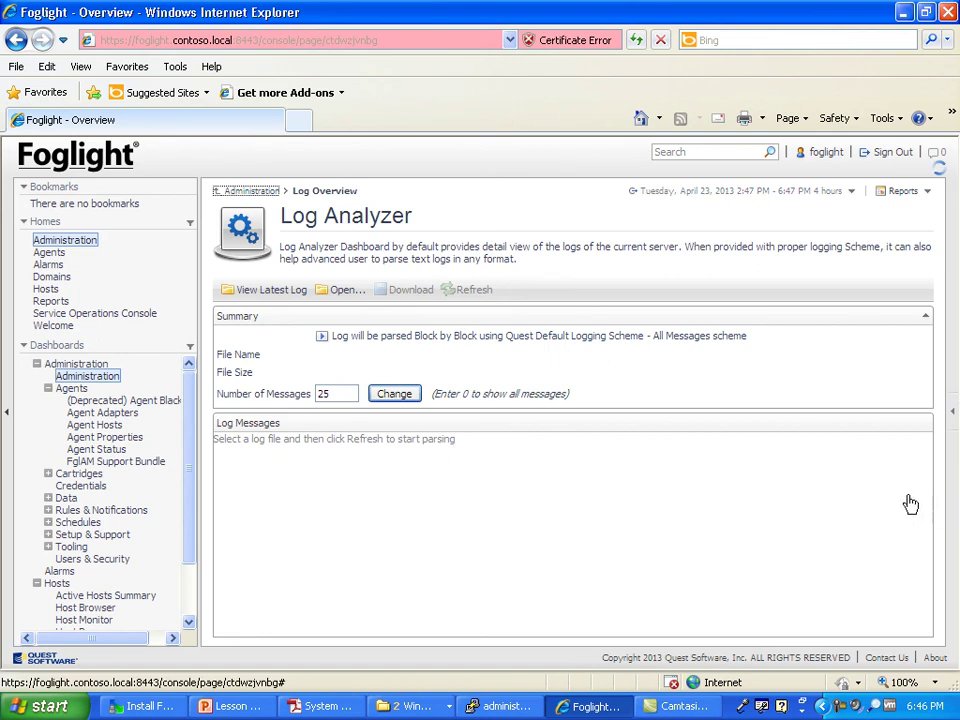
click(791, 472)
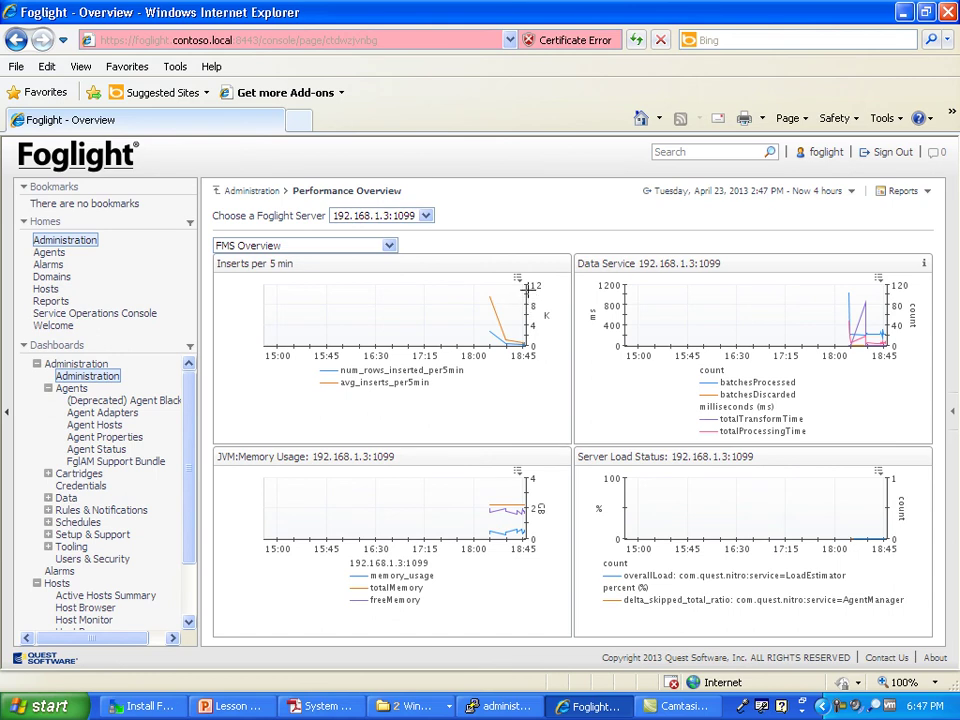
drag(527, 289, 510, 335)
drag(503, 391, 486, 392)
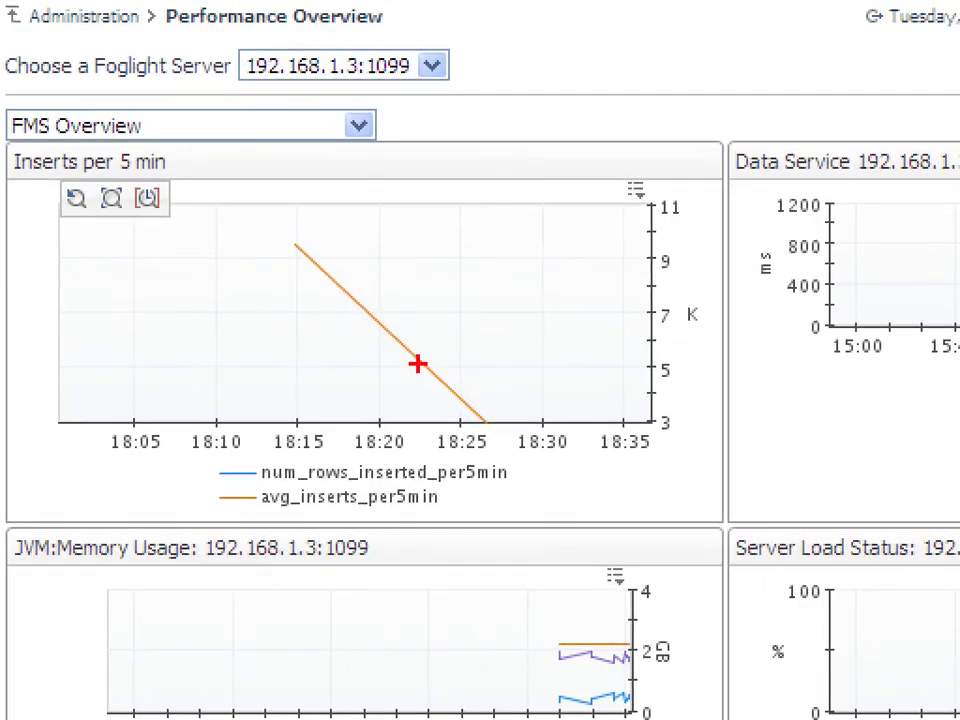
mouse_move(410, 294)
mouse_down()
mouse_move(319, 308)
mouse_move(369, 247)
mouse_up()
key(Escape)
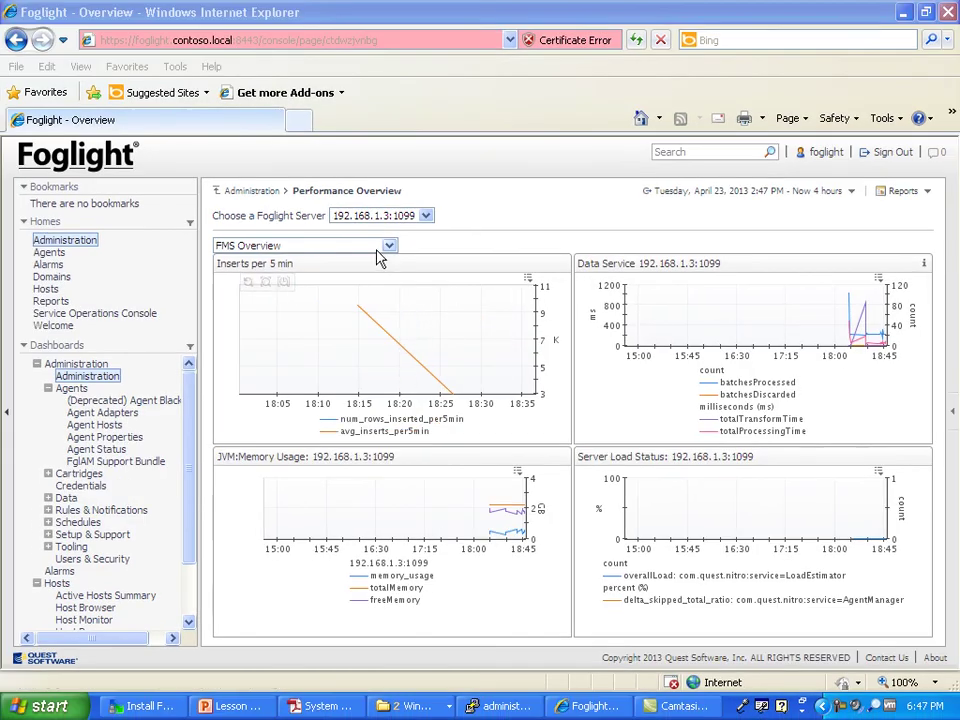
Step: Zoom the Inserts chart into 18:21–18:31, reset it to 14:45–18:45, and view its export option
click(384, 247)
click(386, 247)
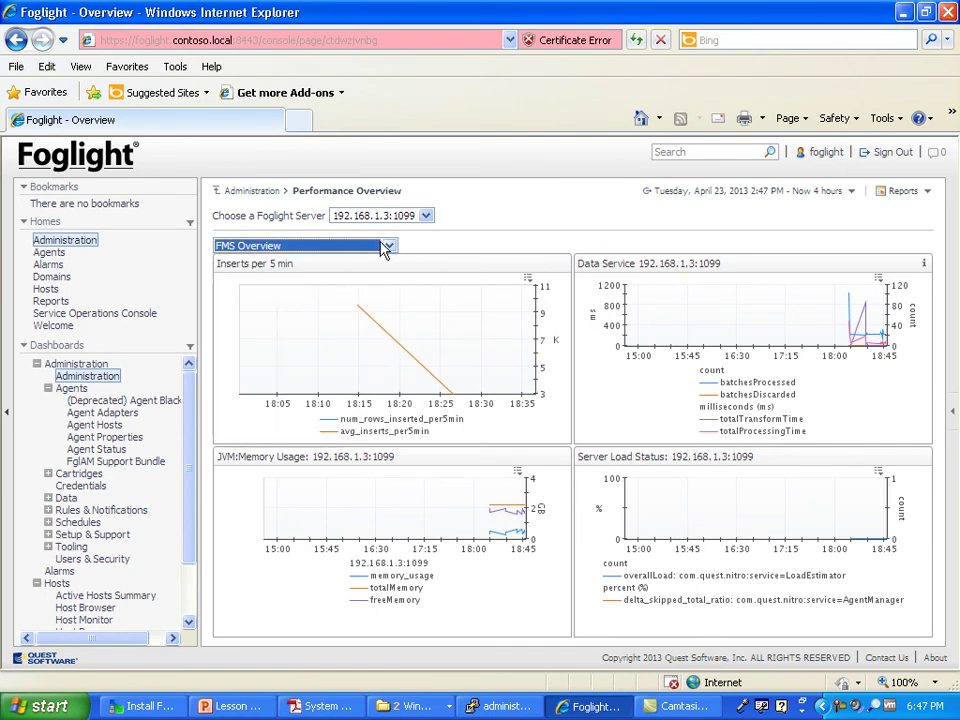
drag(406, 399, 534, 376)
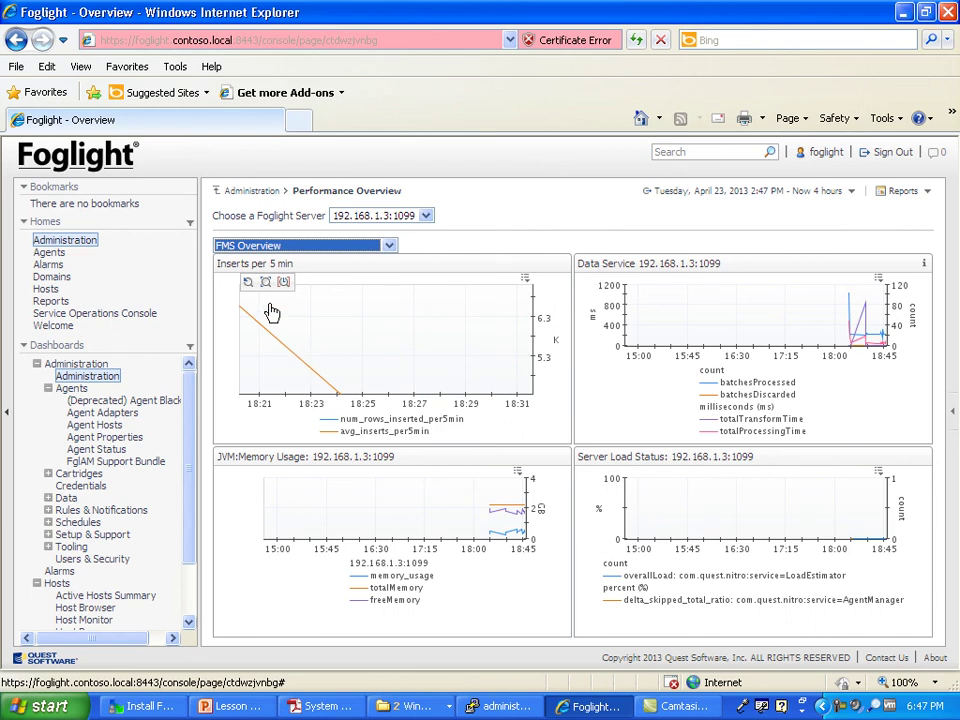
click(247, 285)
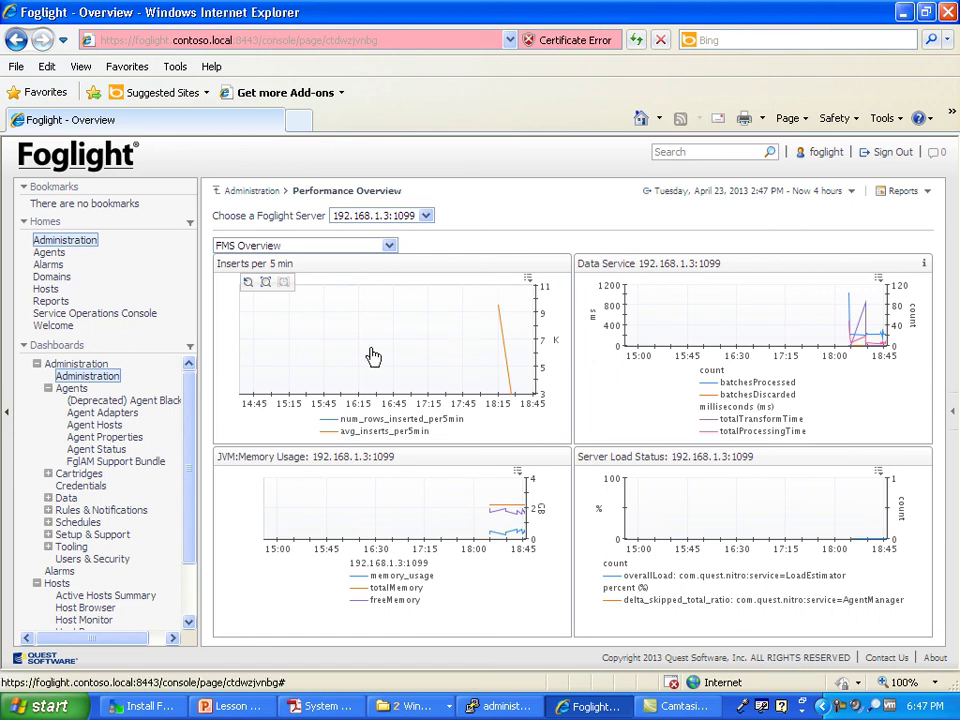
click(530, 281)
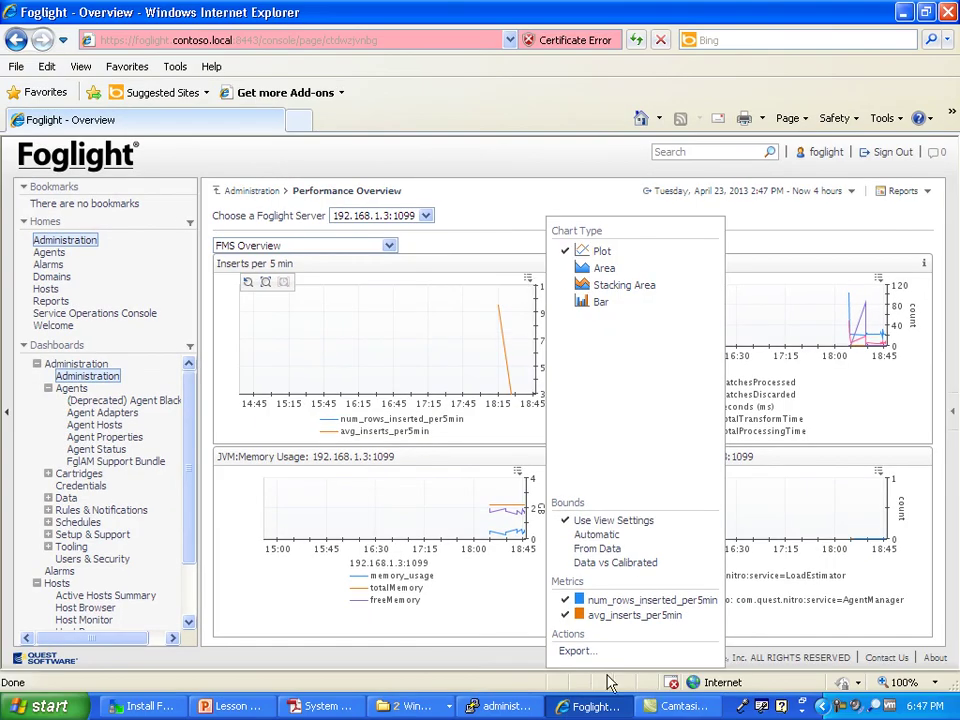
click(590, 652)
click(470, 195)
Step: Run the winver command from the Windows Run prompt
click(82, 700)
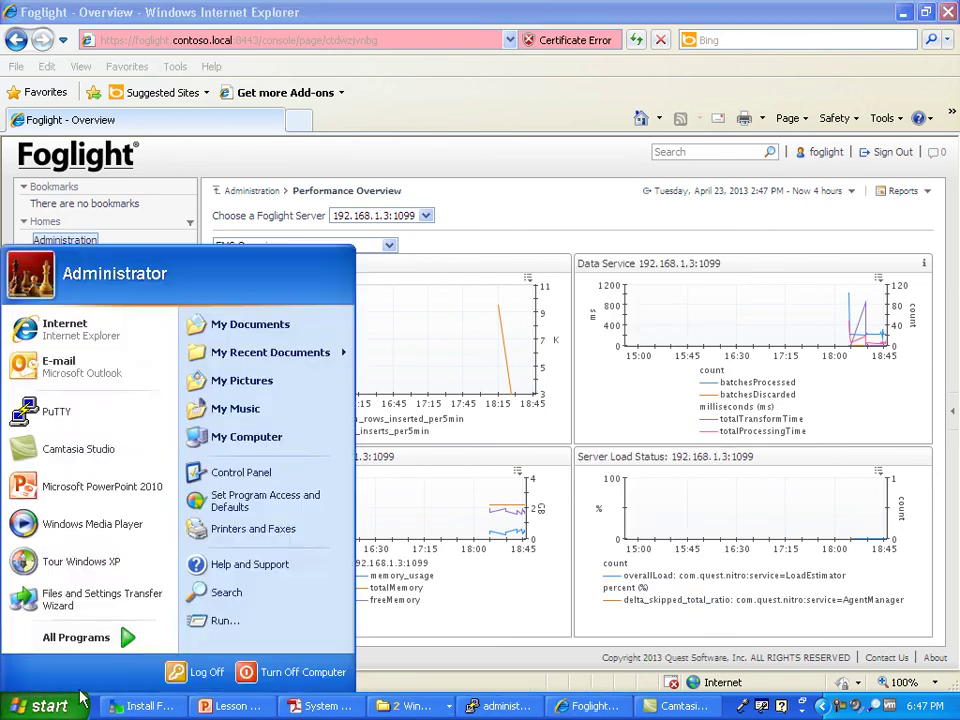
click(225, 620)
text(winver)
key(Return)
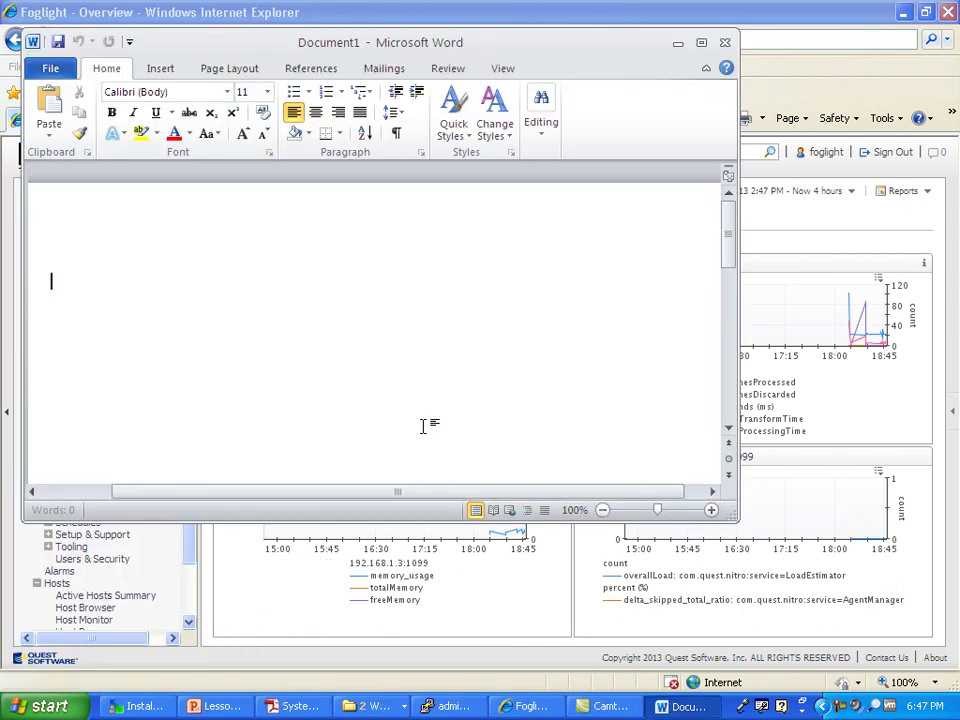
Step: Type the 'Foglight Administrative Exercises' heading and three numbered tasks, ending with exporting charts from Foglight
text(E)
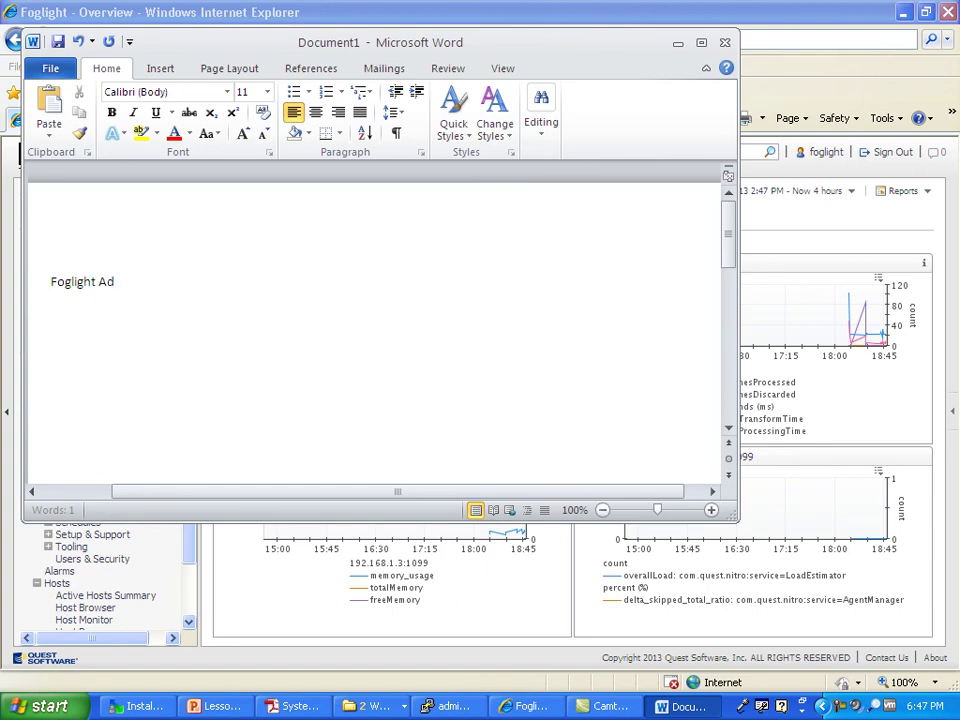
text(oglight Administrative)
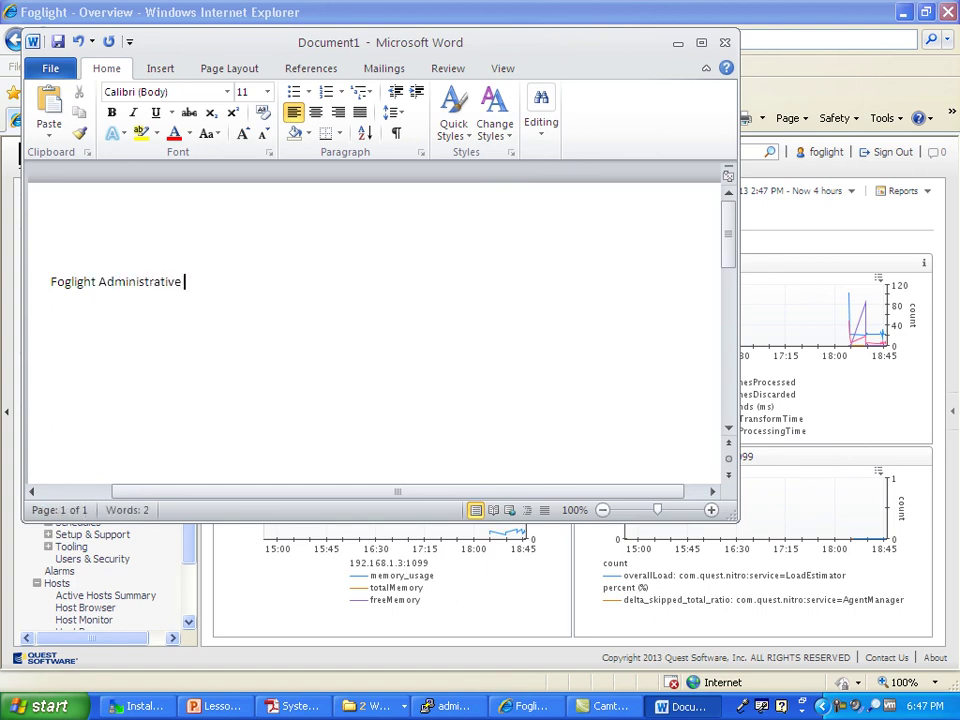
text(Exercises)
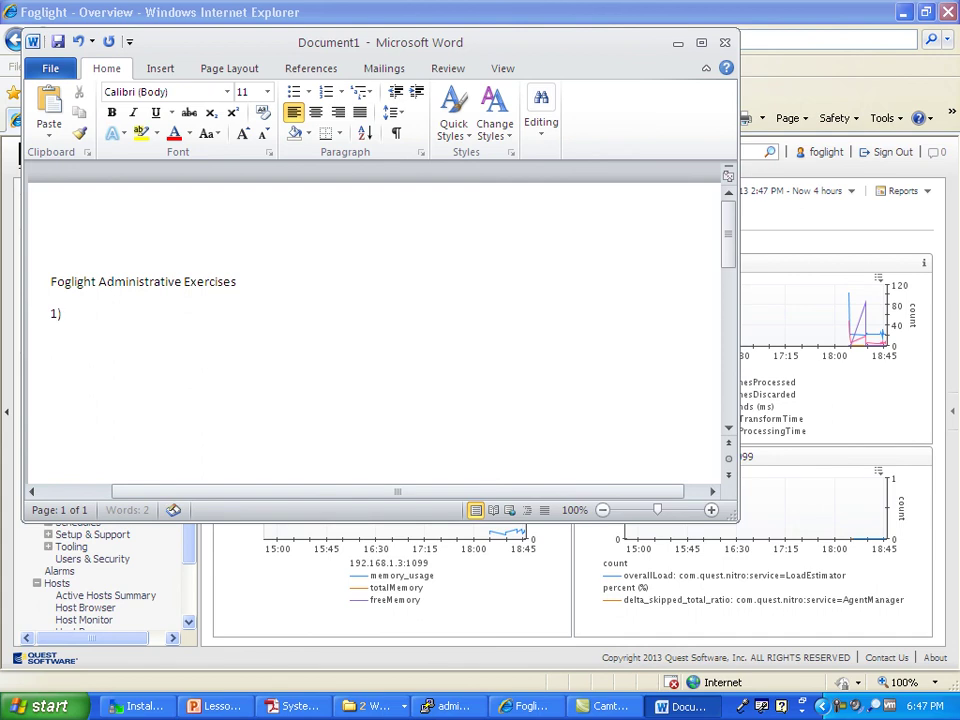
text( Install Fogtlight server)
key(Return)
text(2)
text(Vrea)
text(eate user accou)
text(nt)
key(Return)
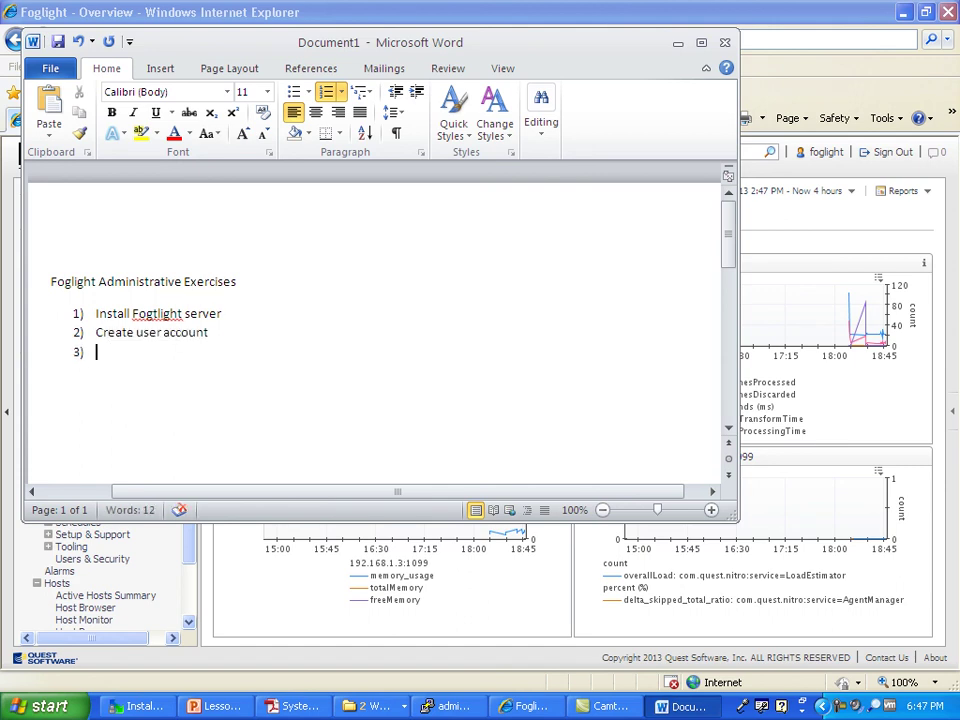
text(Use COnfigur)
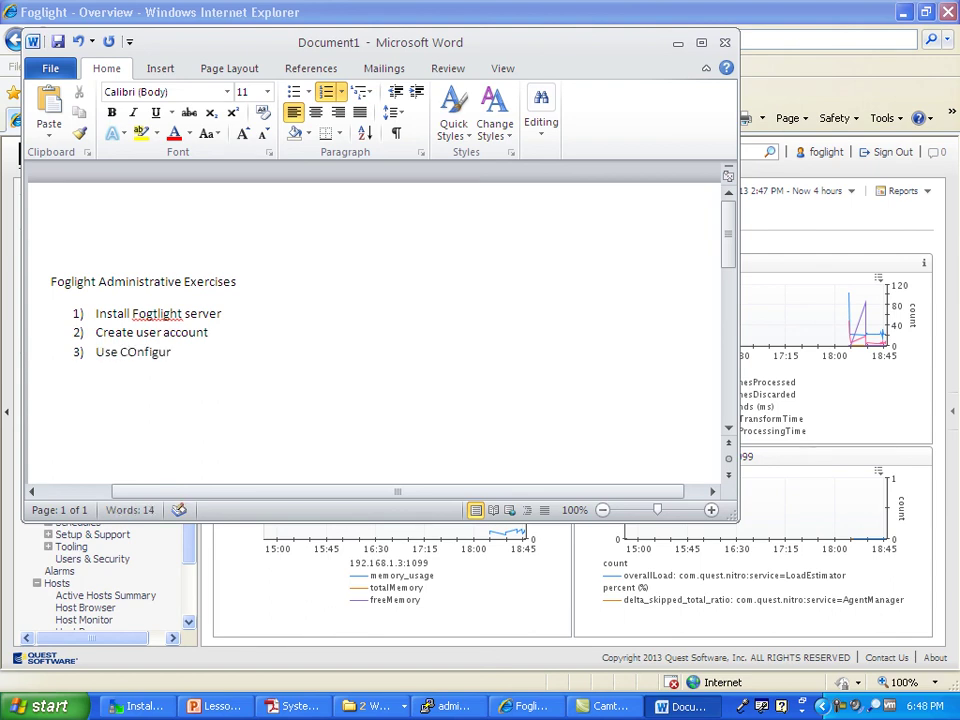
text(uat)
text(ator an)
text(d expo)
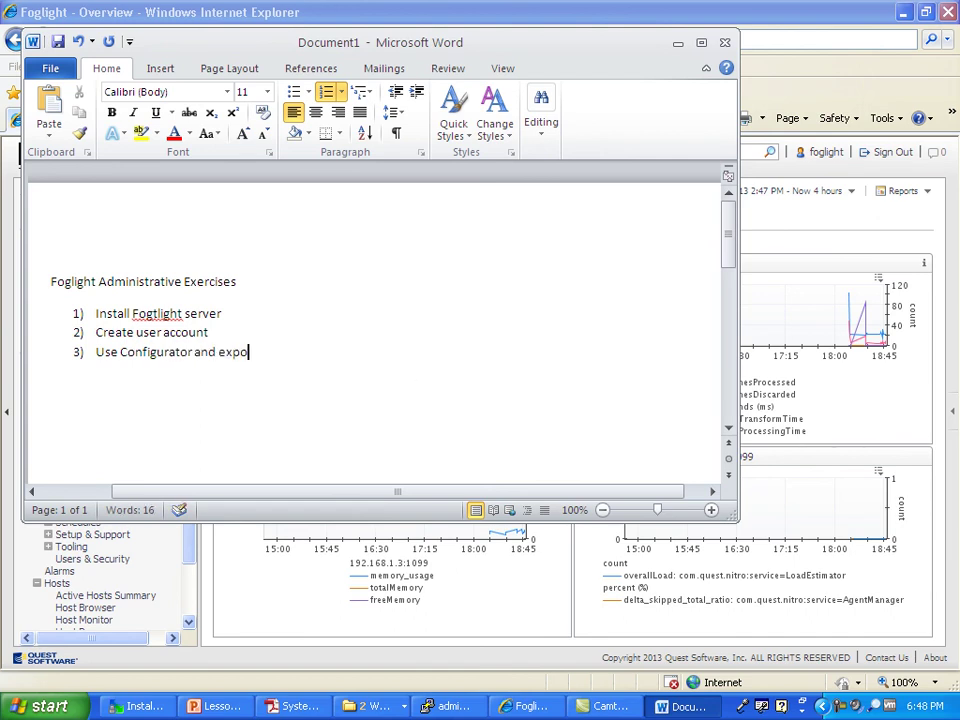
text(rt some charts)
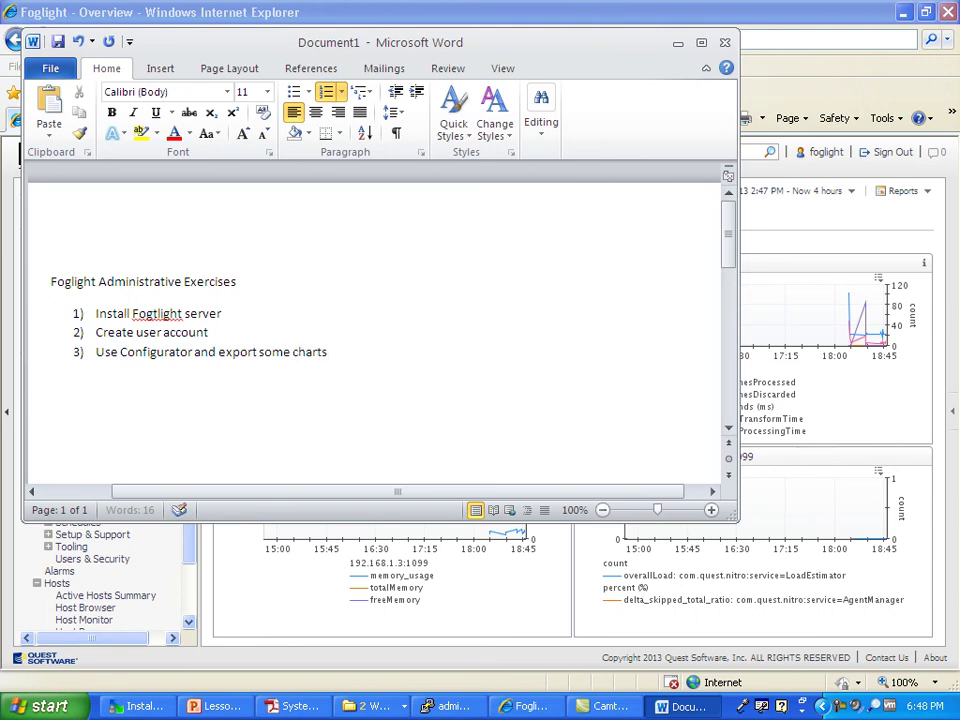
text( from the)
text(Foglight performance sectgio)
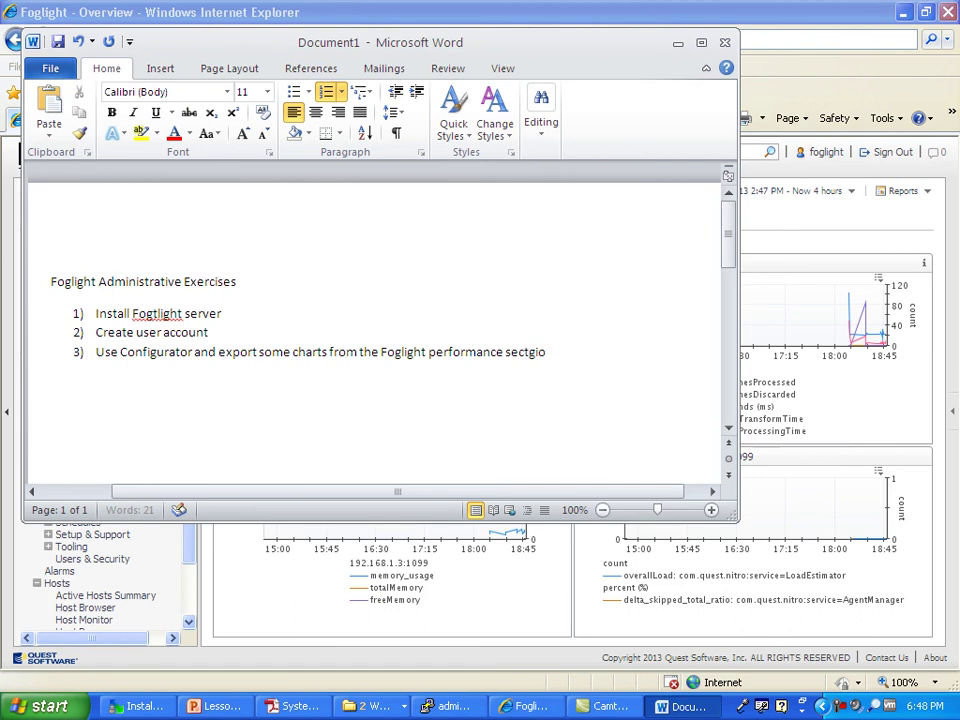
key(Return)
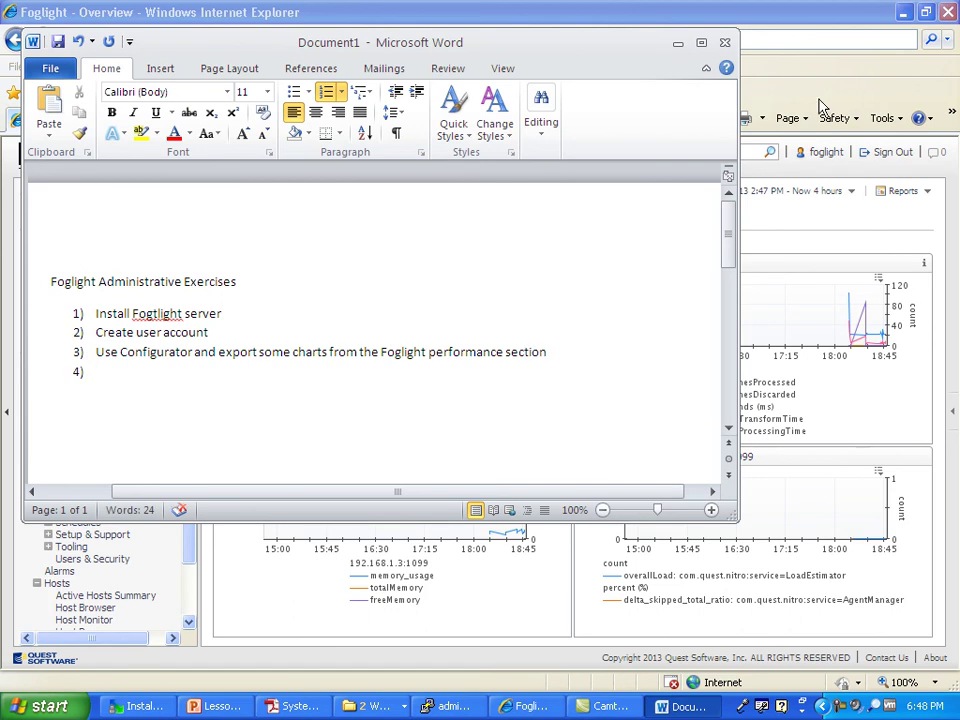
click(863, 85)
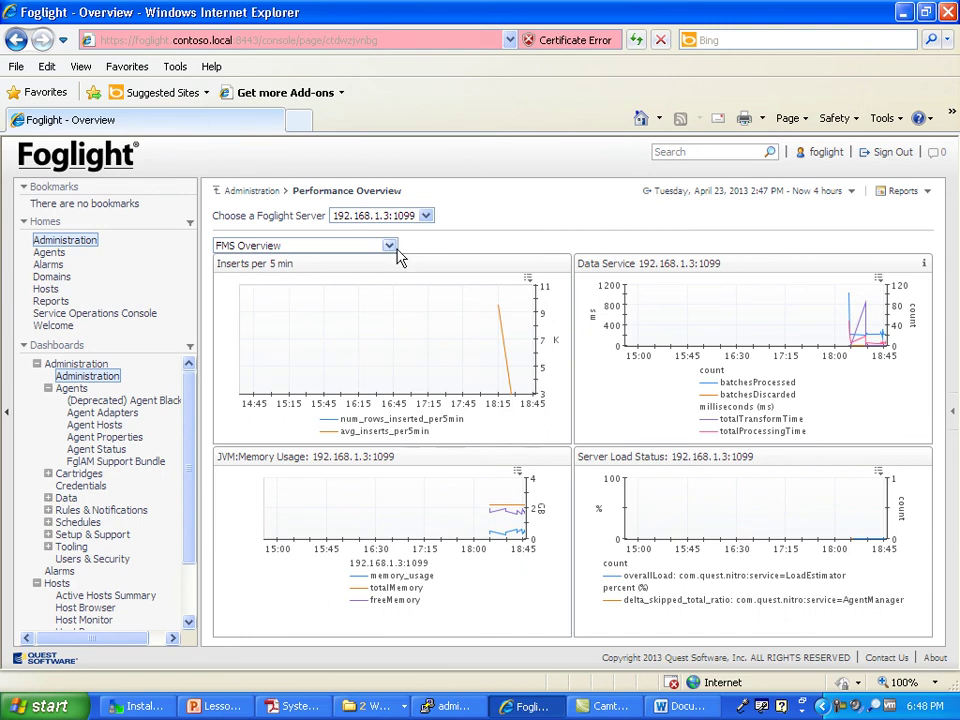
Step: Hide num_rows_inserted_per5min and avg_inserts_per5min, and set the Inserts chart's bounds to From Data
click(529, 279)
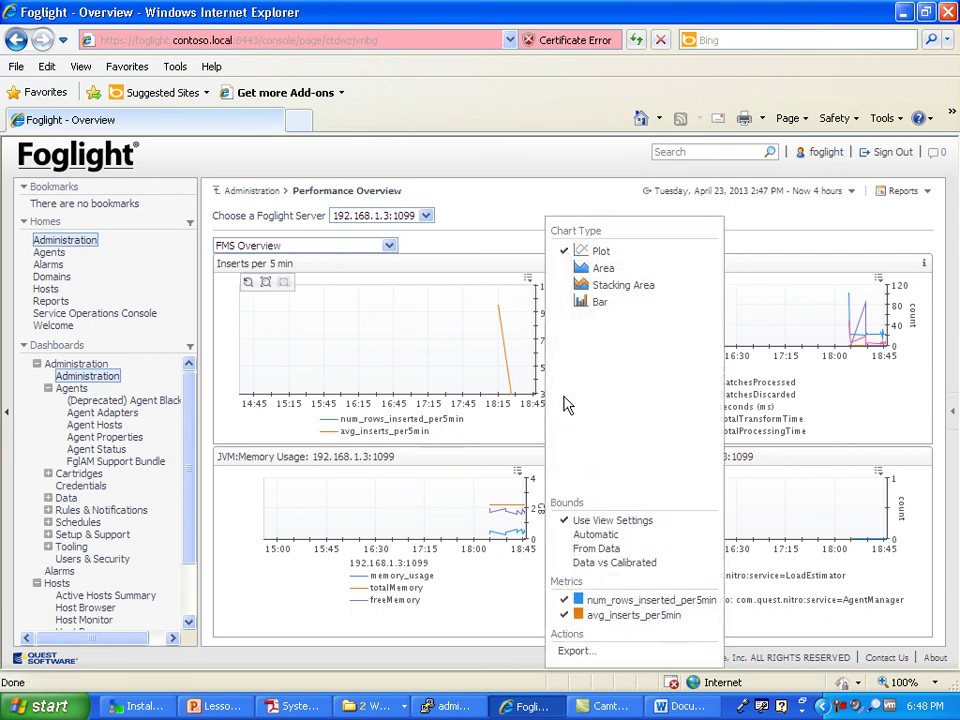
click(565, 600)
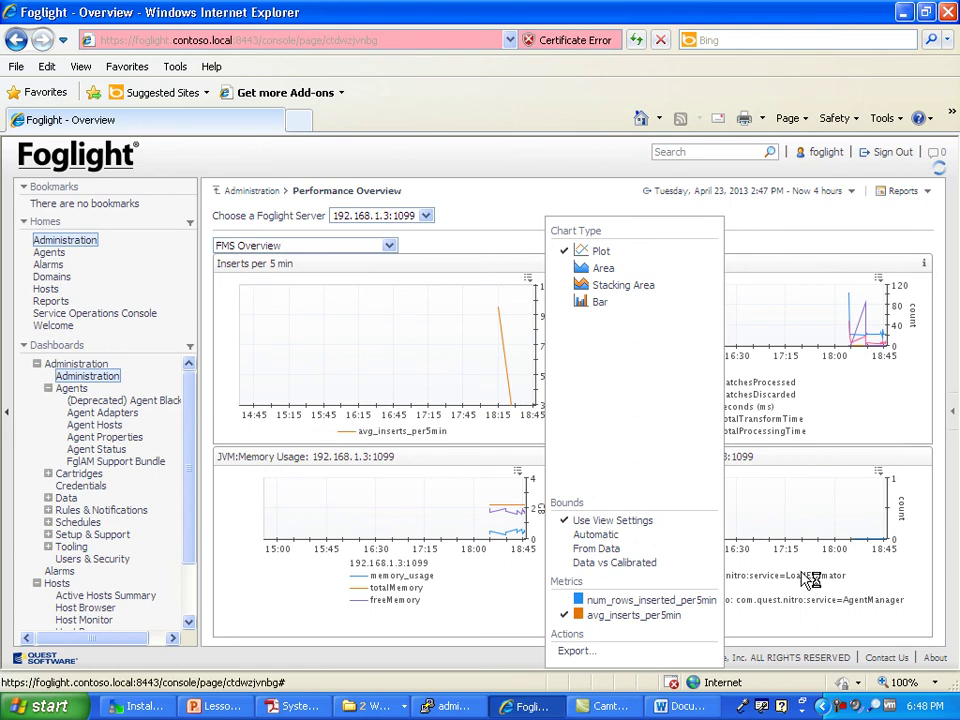
click(592, 618)
click(595, 534)
click(605, 562)
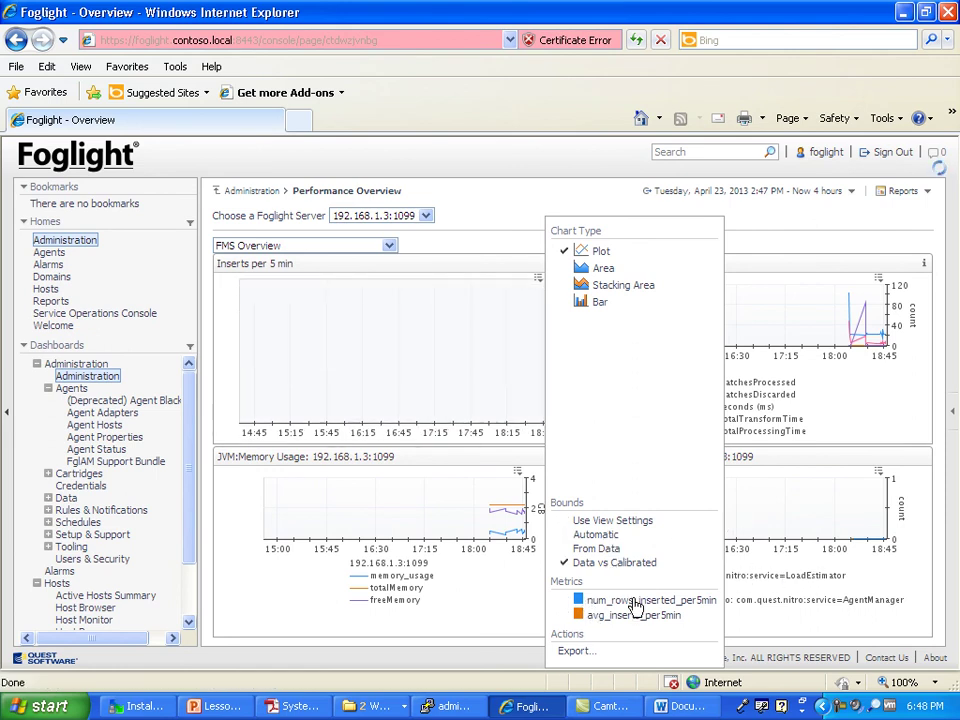
click(596, 548)
Step: Try stacking area and bar chart types, switch back to Plot, then reload the page
click(608, 287)
click(600, 304)
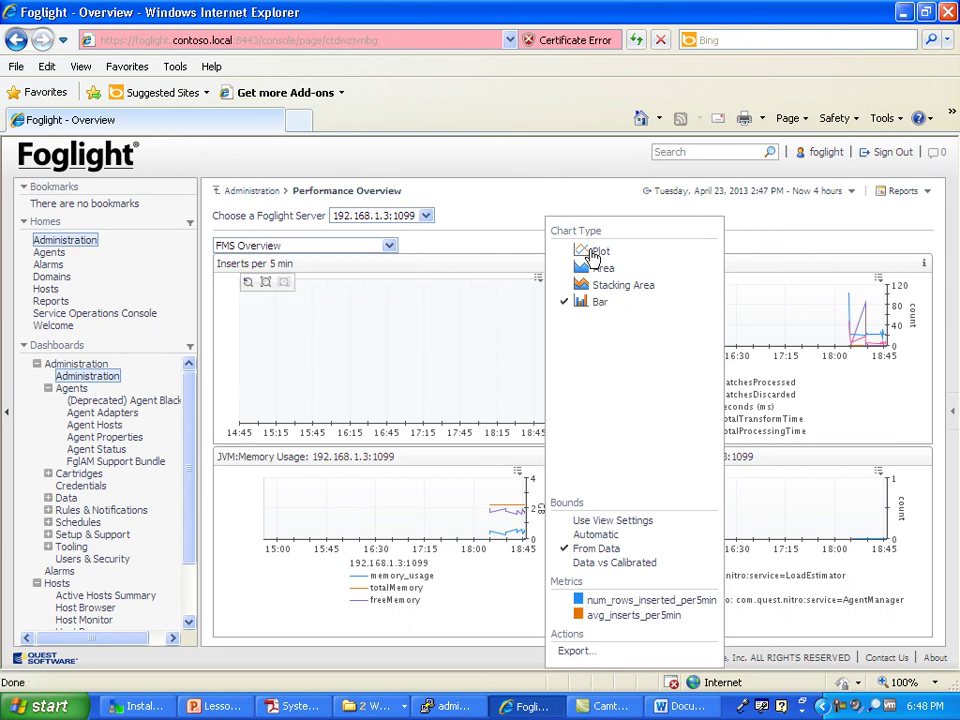
click(583, 251)
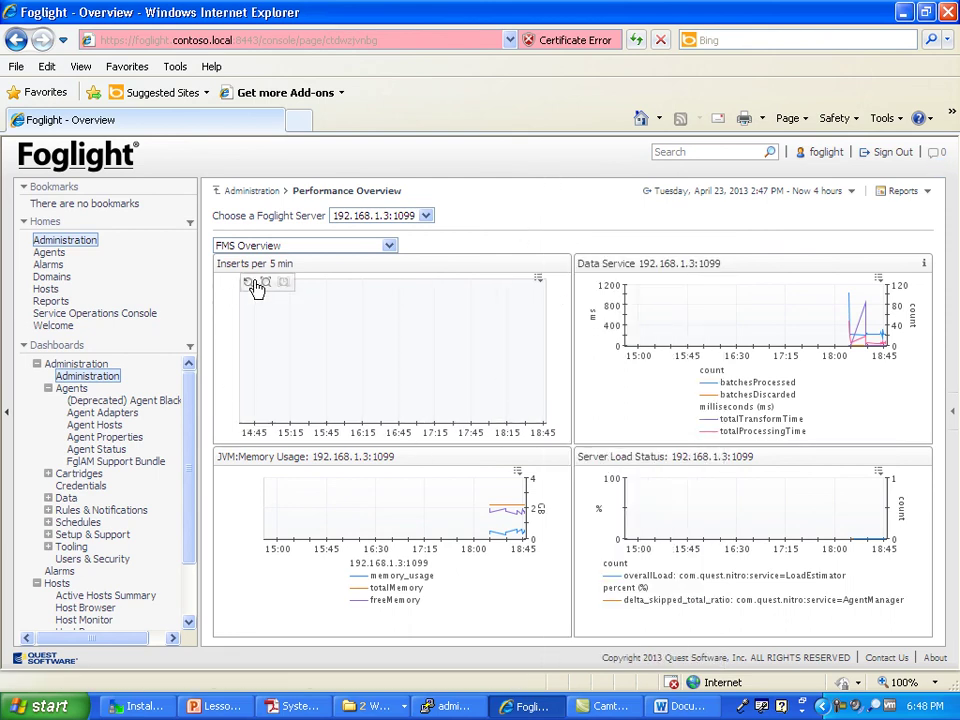
click(259, 290)
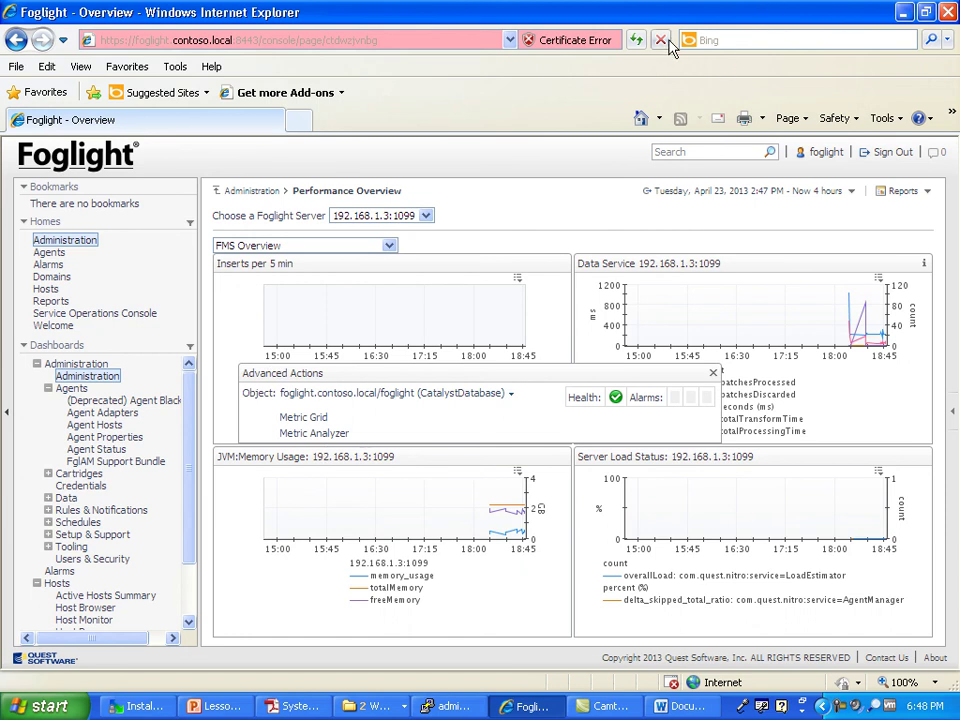
click(635, 41)
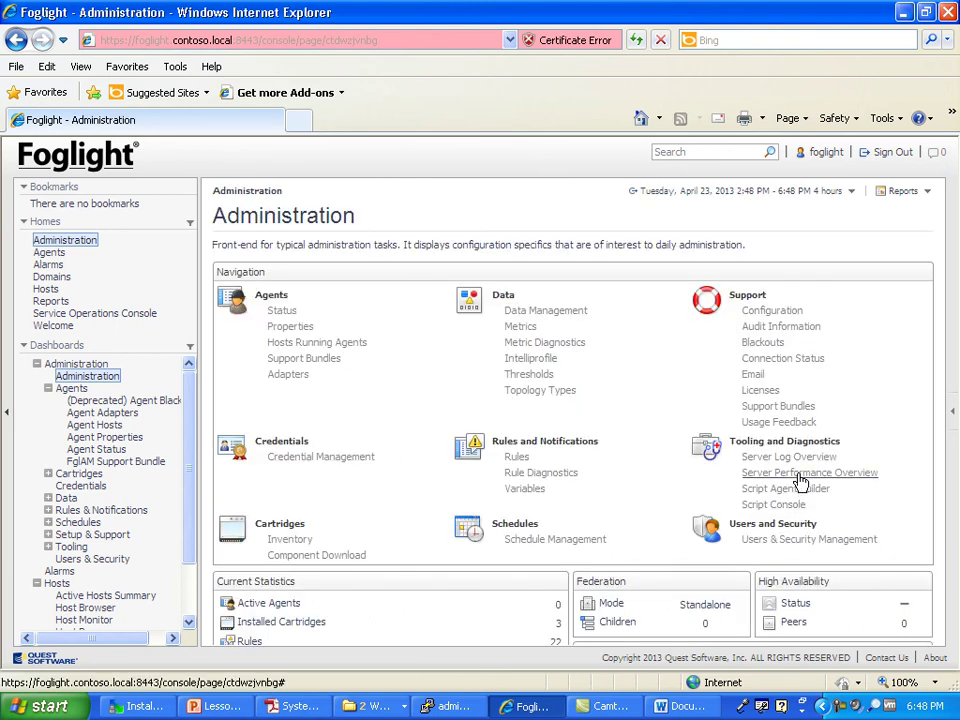
Step: Open Server Performance Overview for 192.168.1.3:1099 and check its time range choices
click(800, 474)
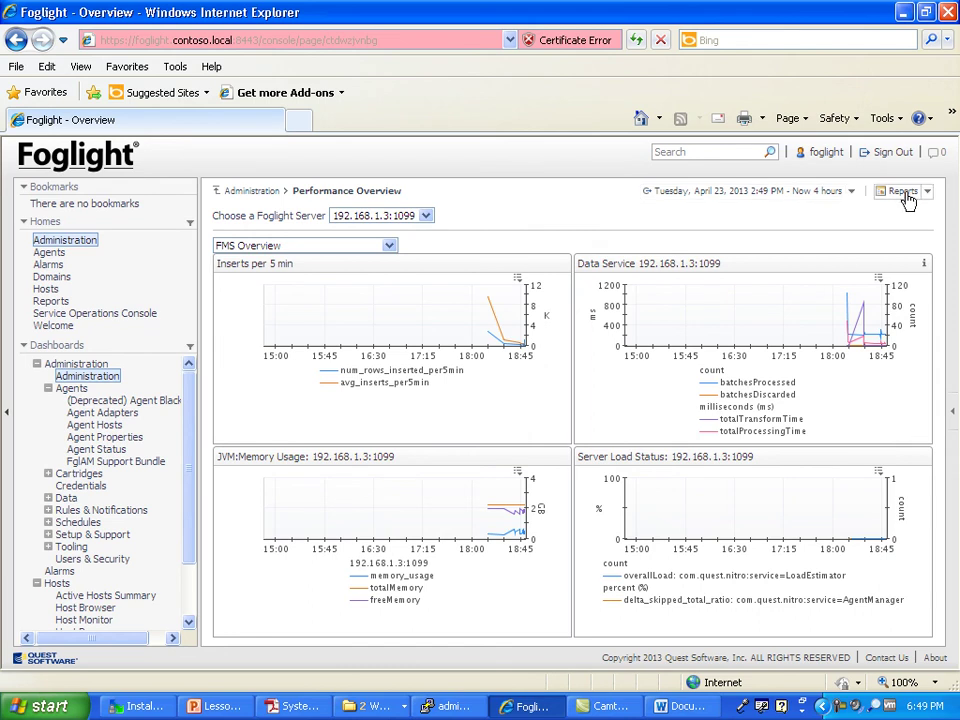
click(853, 191)
drag(194, 437, 194, 488)
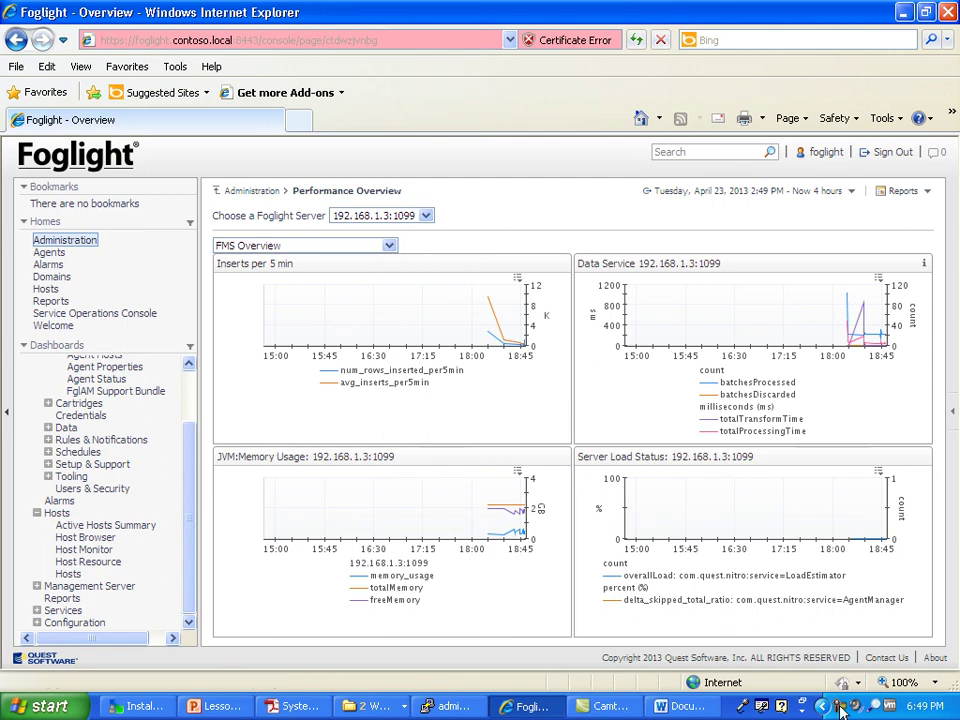
click(840, 708)
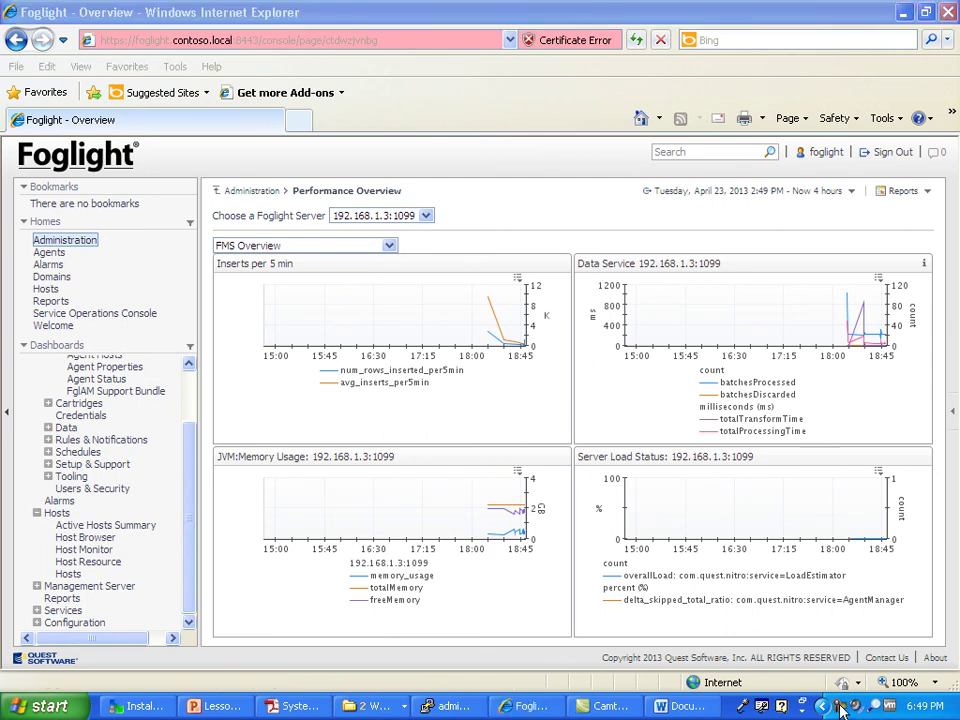